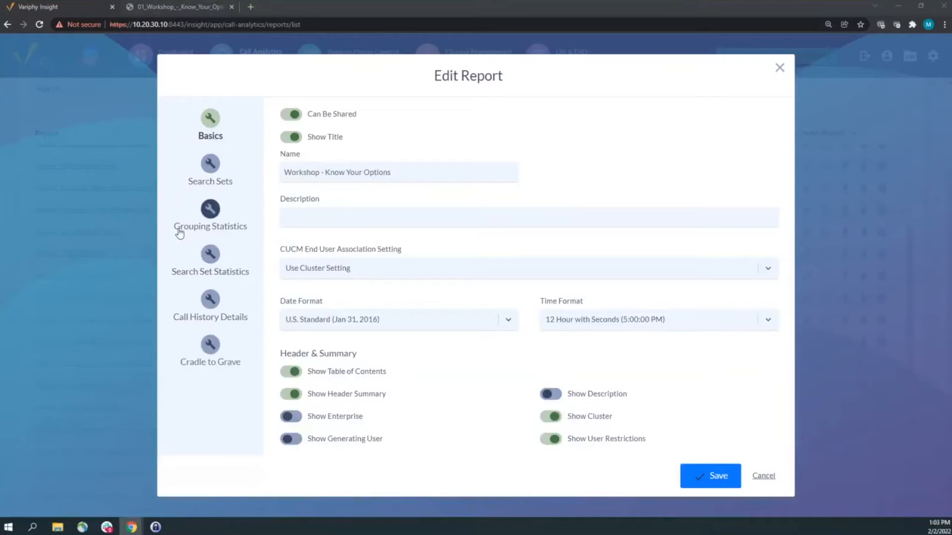
Step: Look over the report's Search Set Statistics settings and return to the Basics settings with the report name
left_click_drag(178, 230, 229, 232)
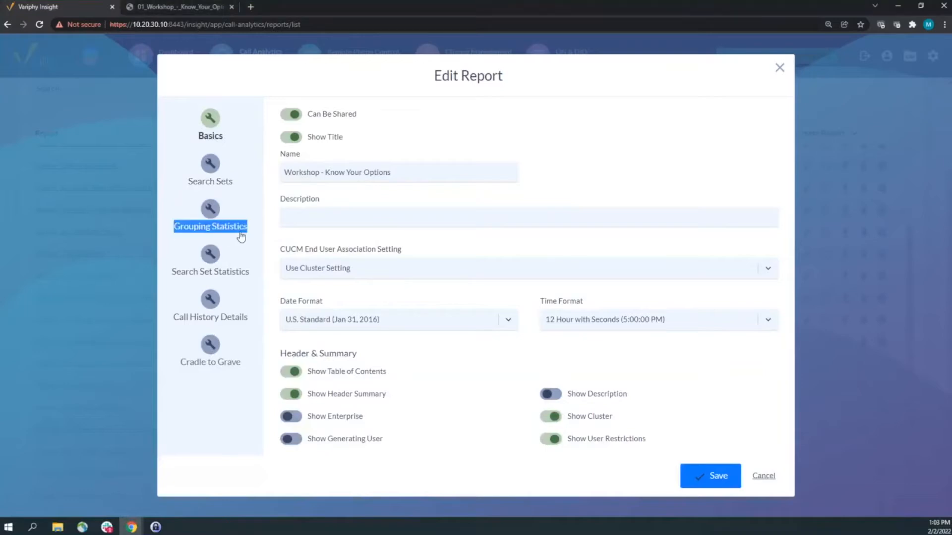
left_click_drag(177, 272, 247, 277)
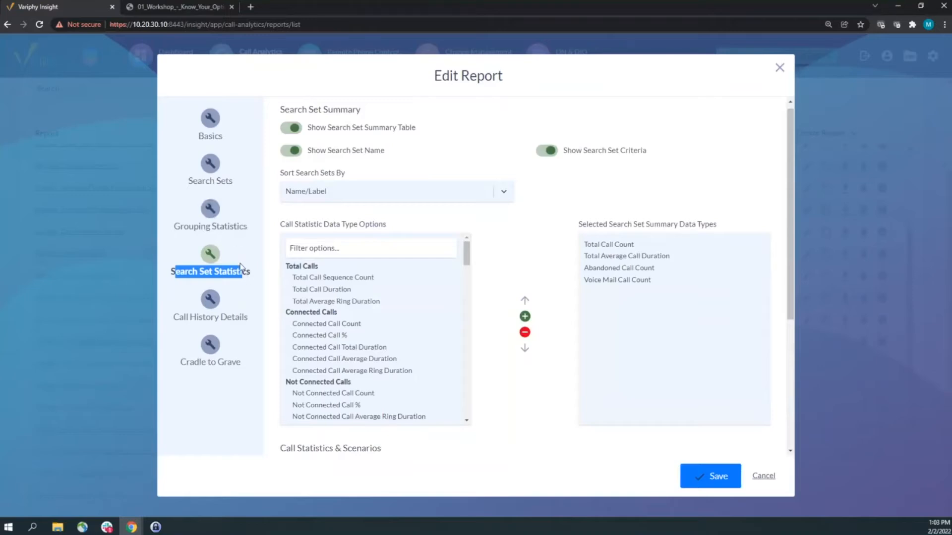
left_click(214, 123)
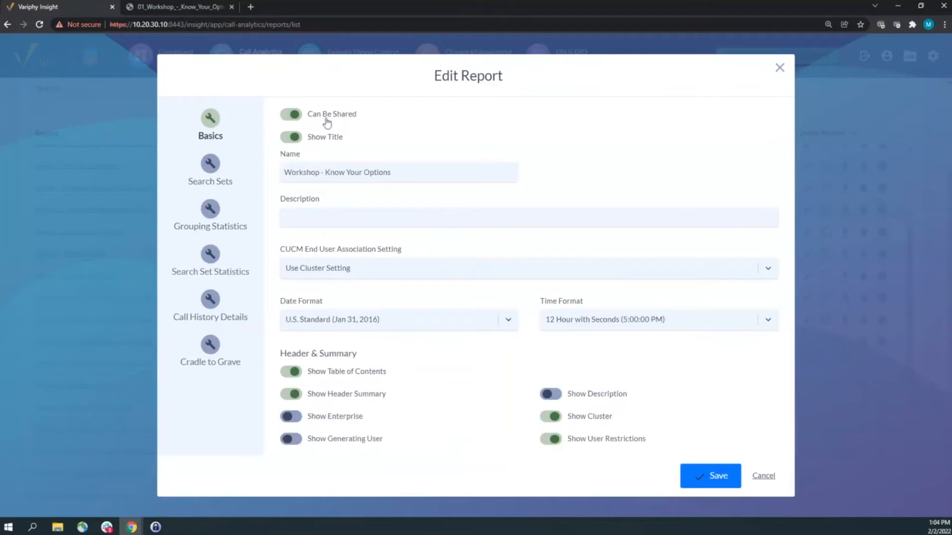
left_click_drag(285, 172, 435, 172)
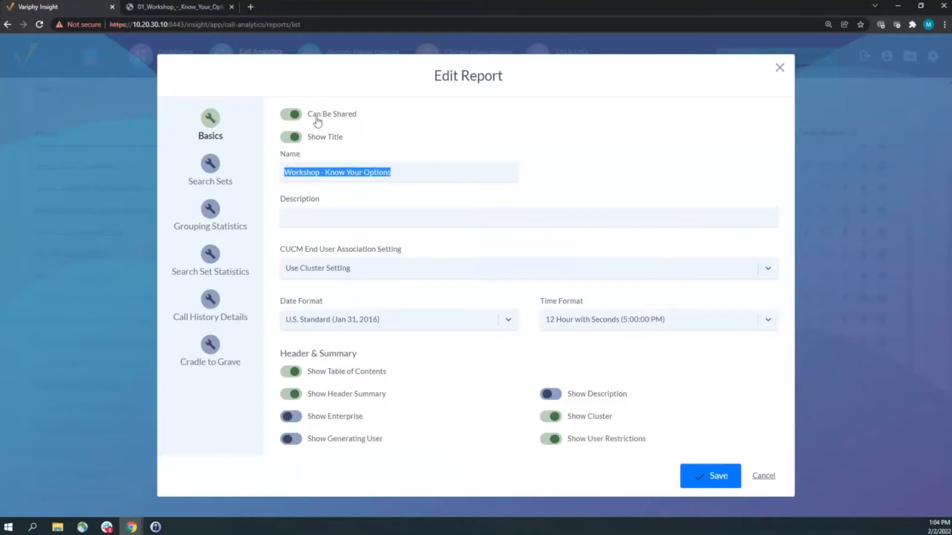
Step: Turn off the report's Can Be Shared option and turn it back on
left_click(296, 120)
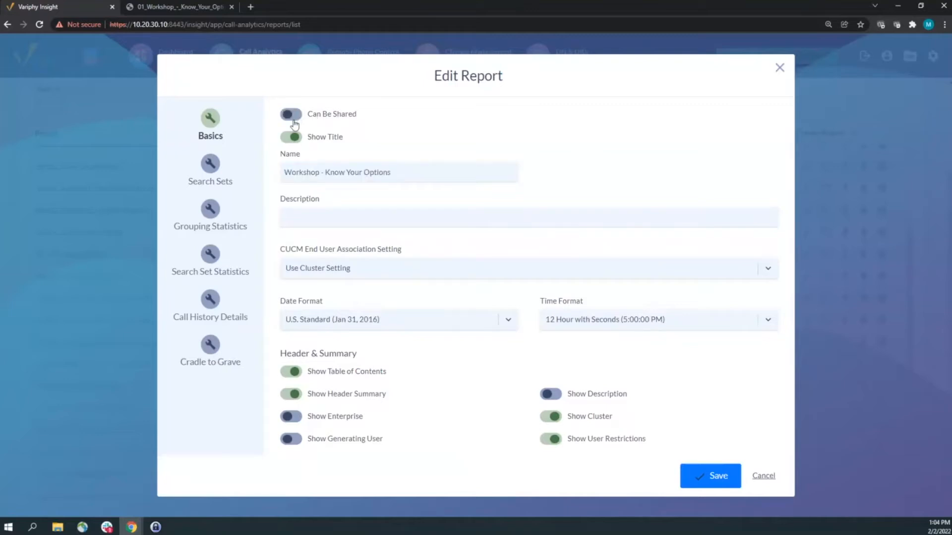
left_click(295, 120)
Step: Examine the CUCM End User Association Setting choices and compare the header and summary options with the single-page sample PDF
left_click(310, 274)
left_click(309, 273)
left_click(326, 268)
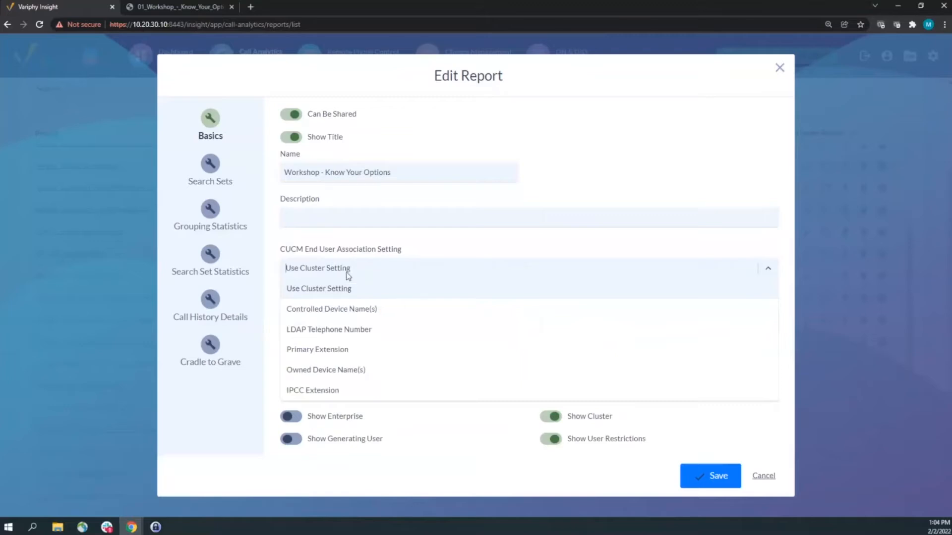
left_click(342, 273)
left_click(319, 270)
left_click(327, 269)
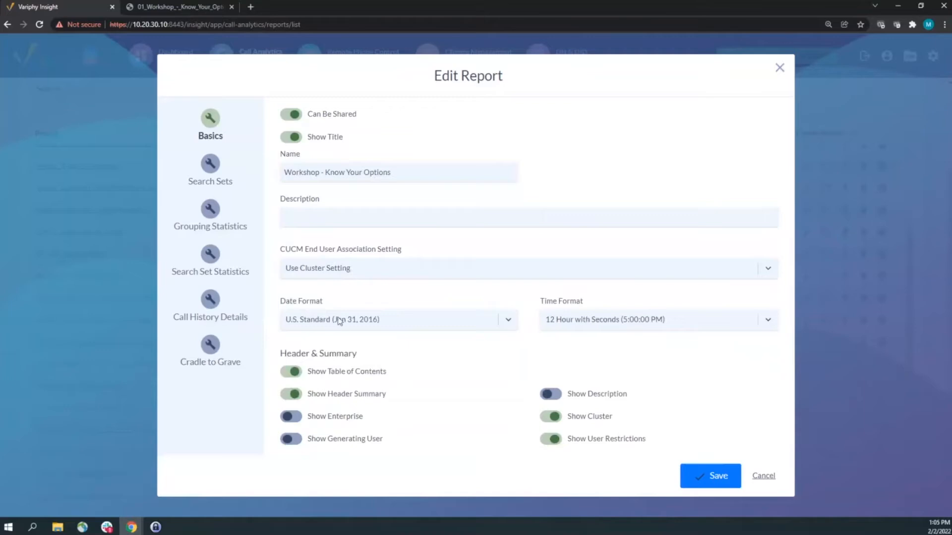
left_click(191, 8)
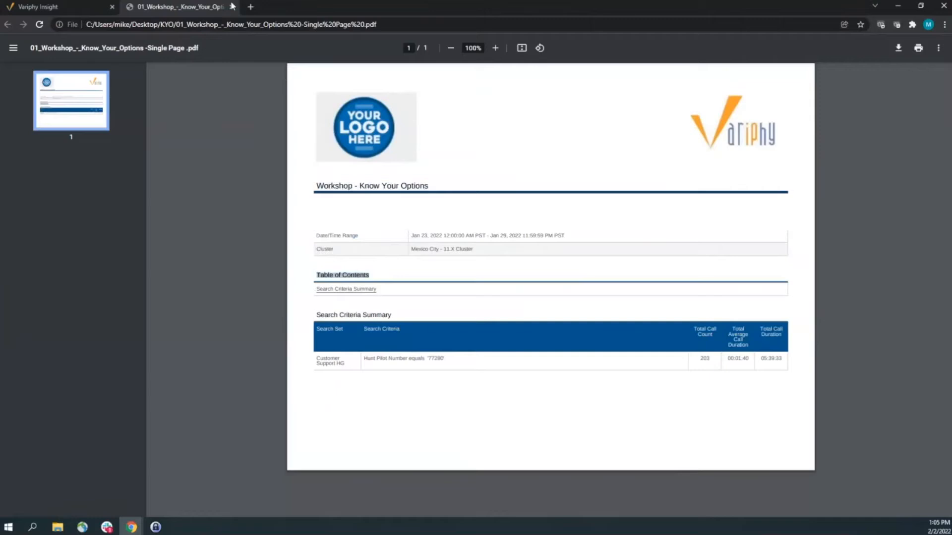
left_click(98, 11)
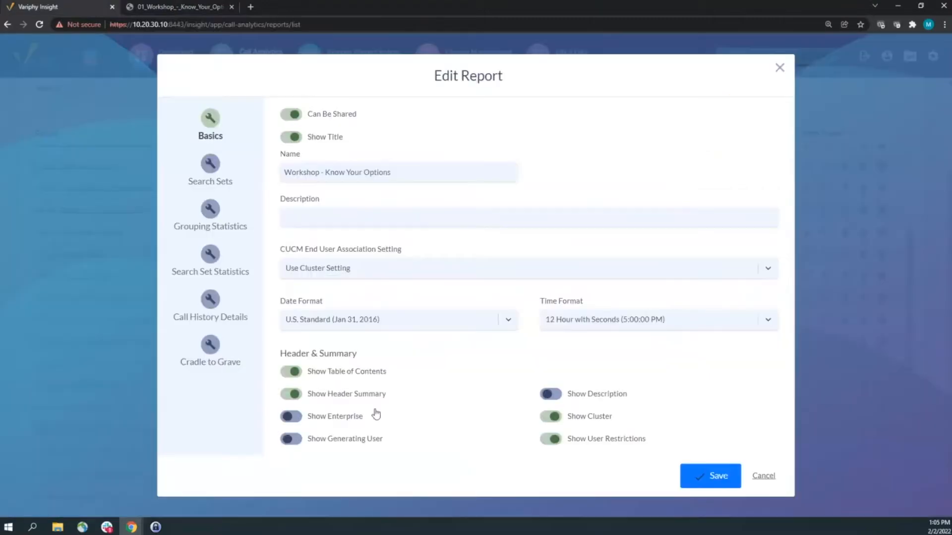
Step: In the Customer Support HG search set, set the call duration or status filter to Exclude Calls With Zero Duration
left_click(209, 171)
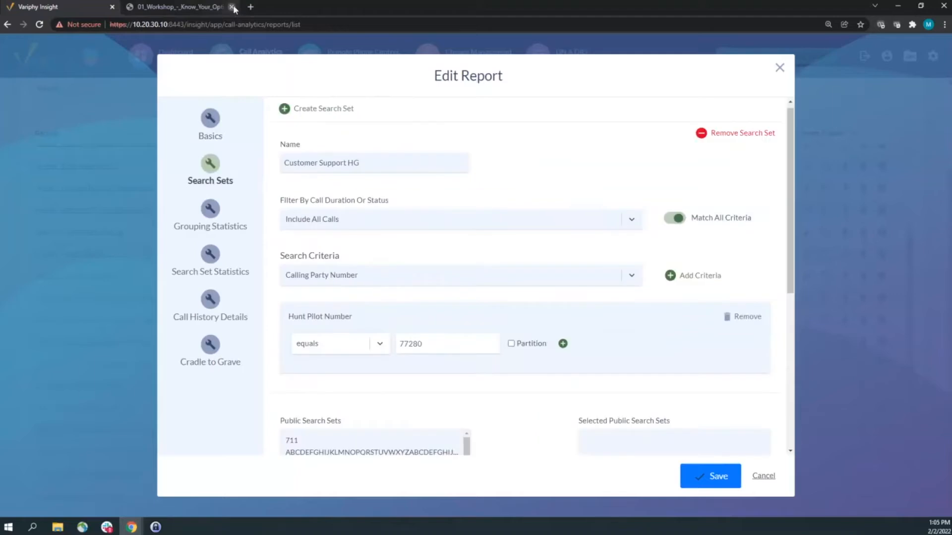
left_click(231, 7)
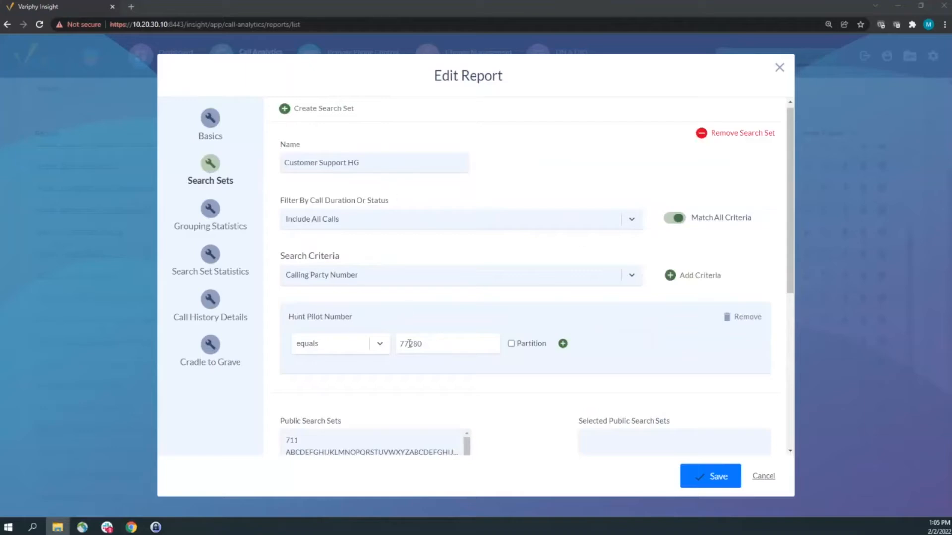
left_click_drag(402, 343, 438, 343)
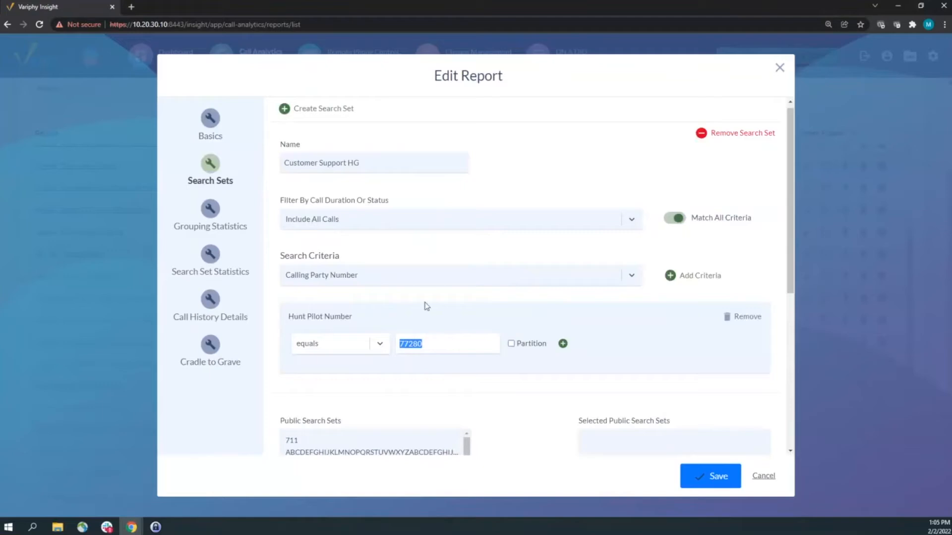
left_click(350, 220)
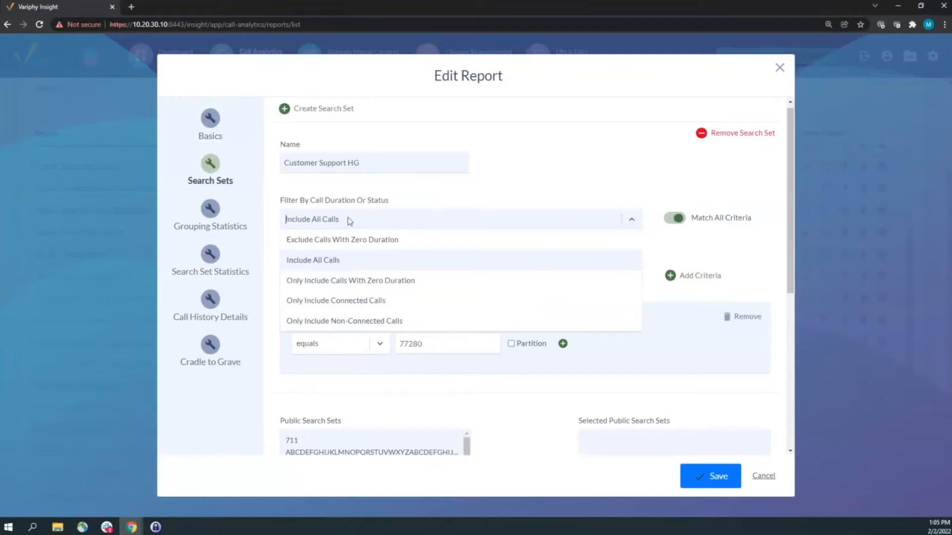
left_click(356, 244)
Step: Browse the search criteria types and filter them by "original", without picking a new criterion
left_click(457, 281)
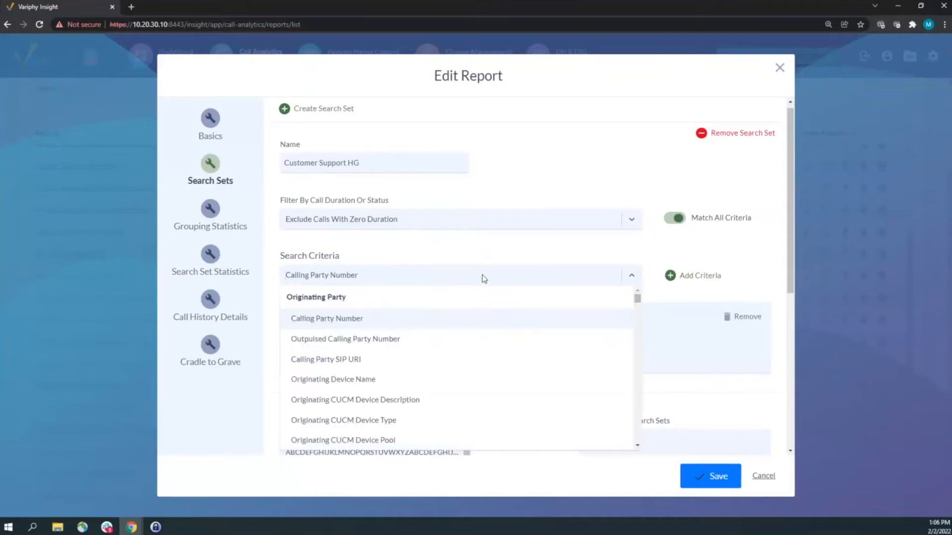
mouse_move(638, 298)
left_mouse_down()
mouse_move(631, 423)
mouse_move(637, 291)
left_mouse_up()
left_click(333, 277)
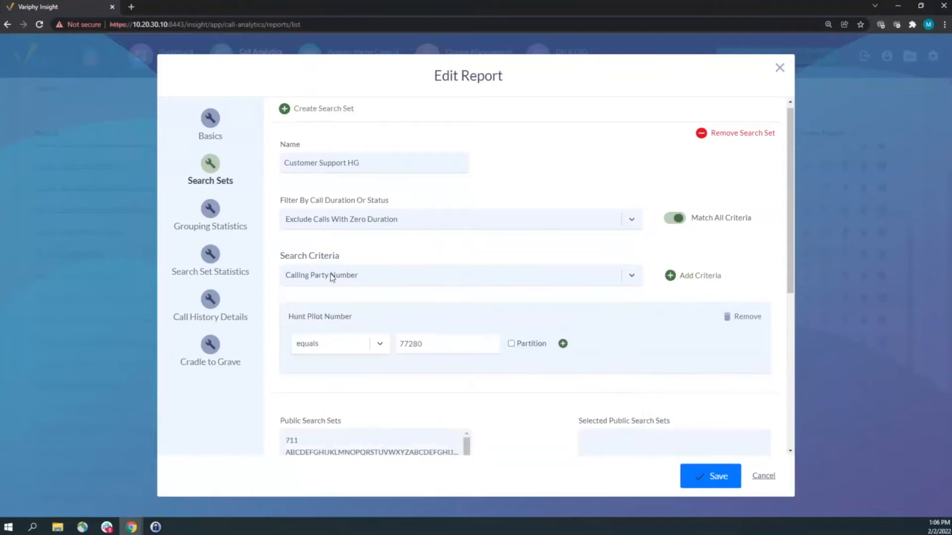
left_click(332, 277)
type("original")
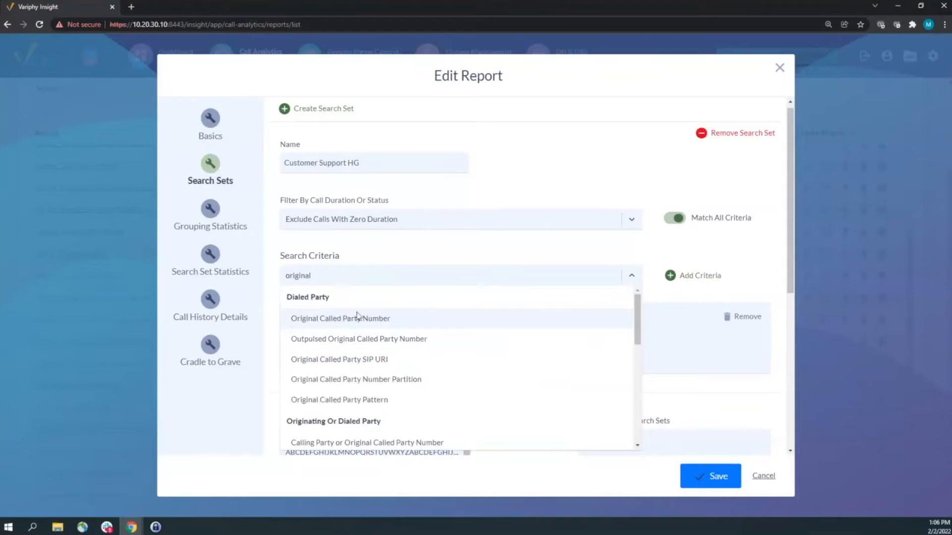
left_click(393, 248)
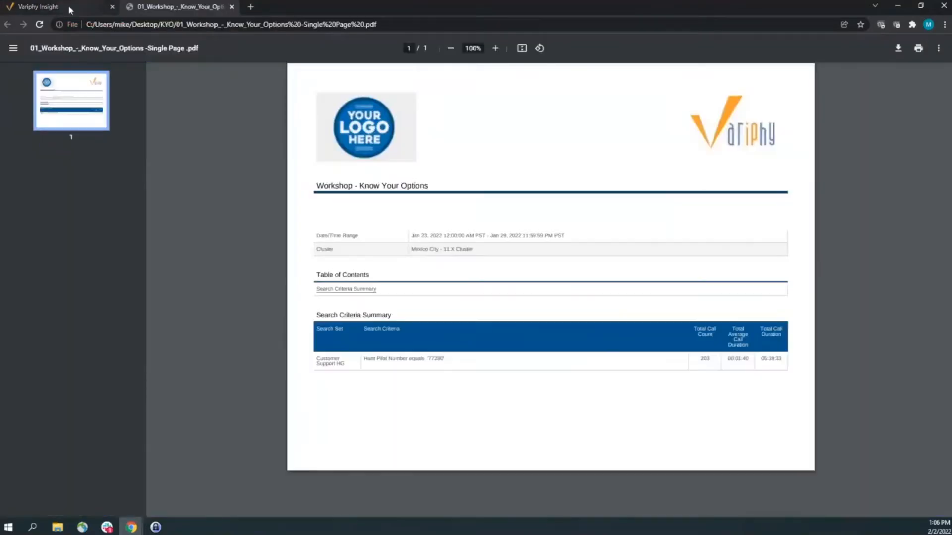
Step: Compare the search set's Hunt Pilot Number criterion with the Search Criteria Summary and total call count in the single-page PDF
left_click(68, 6)
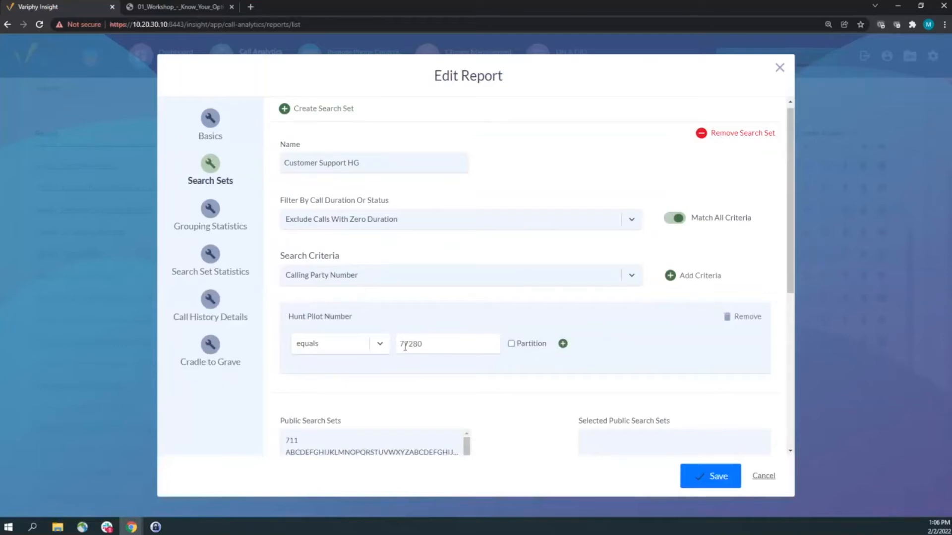
left_click(176, 8)
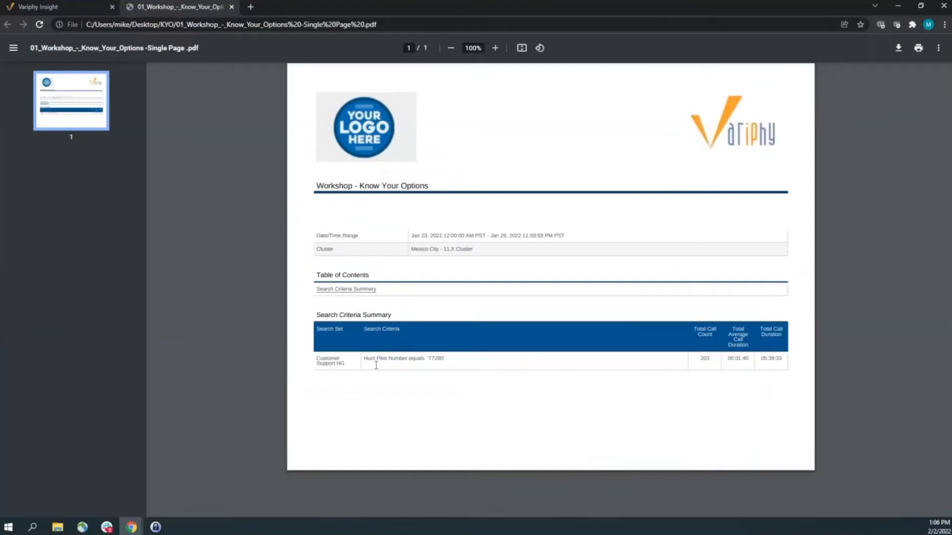
left_click_drag(365, 358, 446, 358)
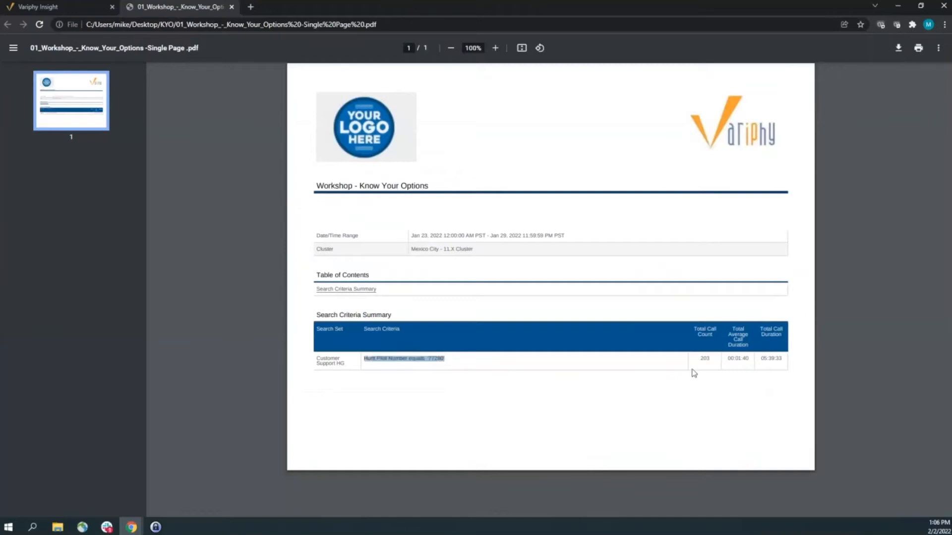
left_click_drag(699, 358, 714, 358)
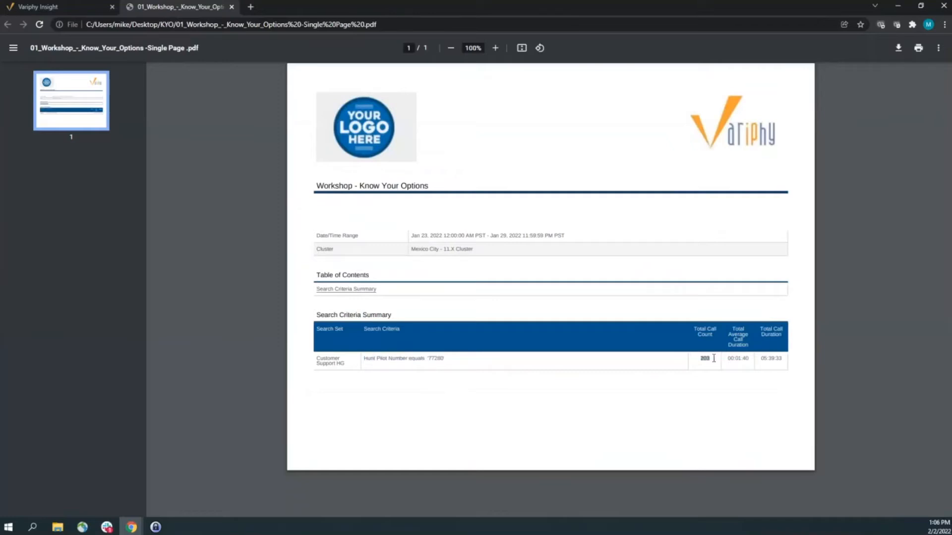
left_click(29, 7)
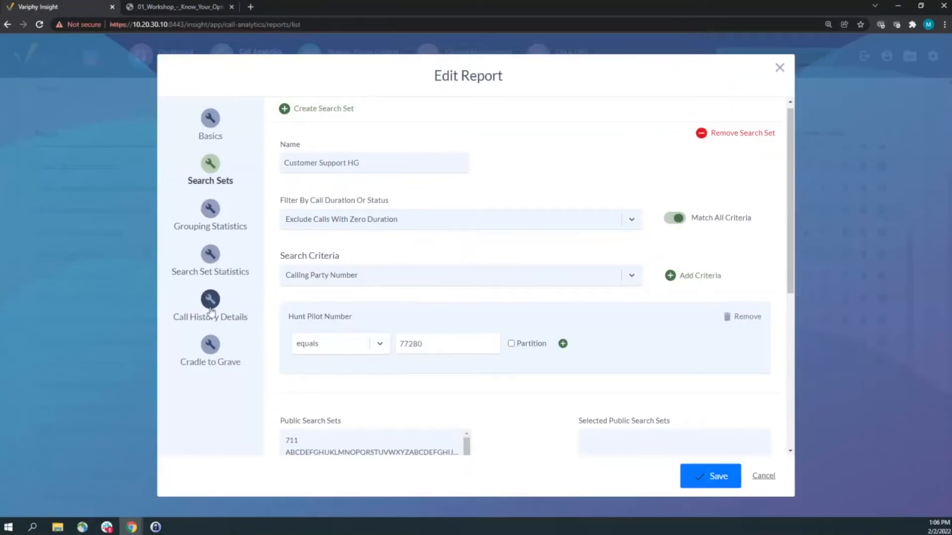
left_click(183, 7)
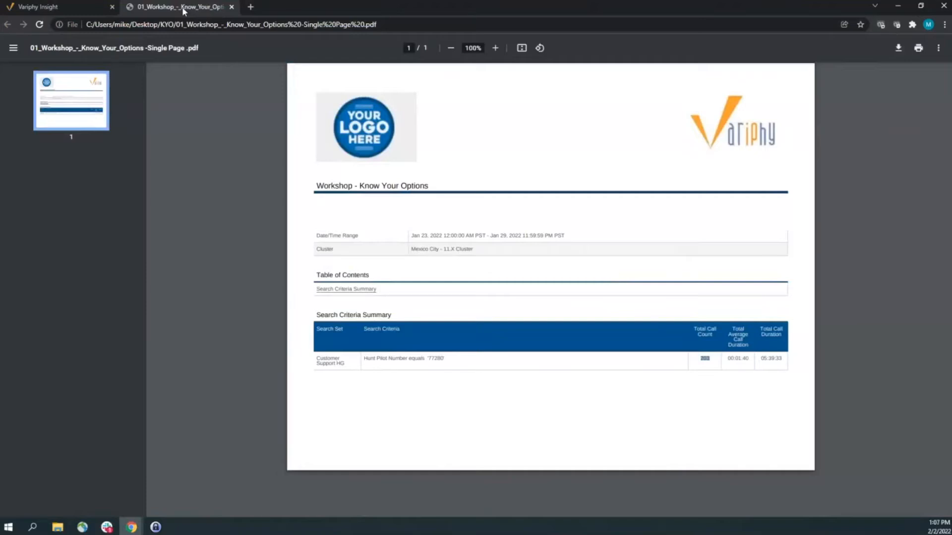
left_click(77, 7)
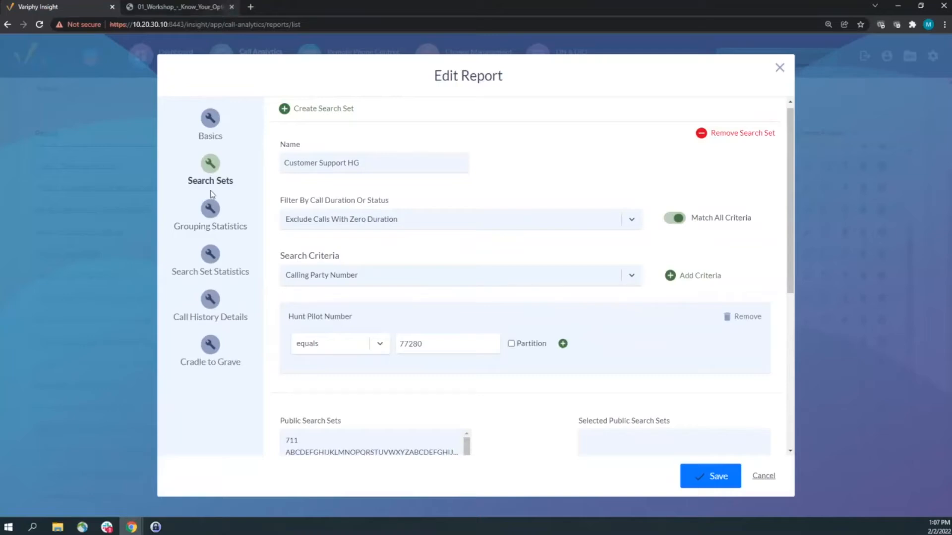
Step: Open the report's Call History Details settings and compare the selected columns with the Call Details table in the Detail C2G PDF
left_click(218, 307)
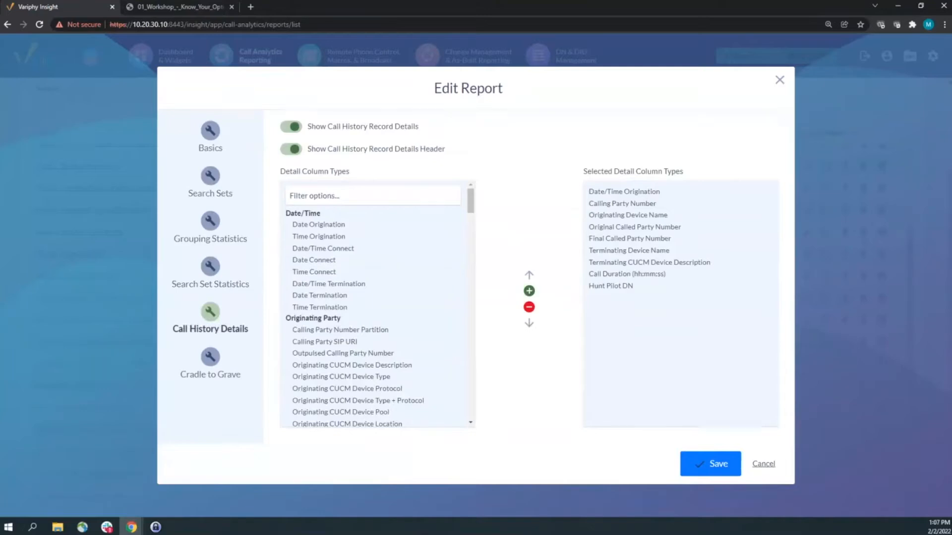
key("alt+Tab")
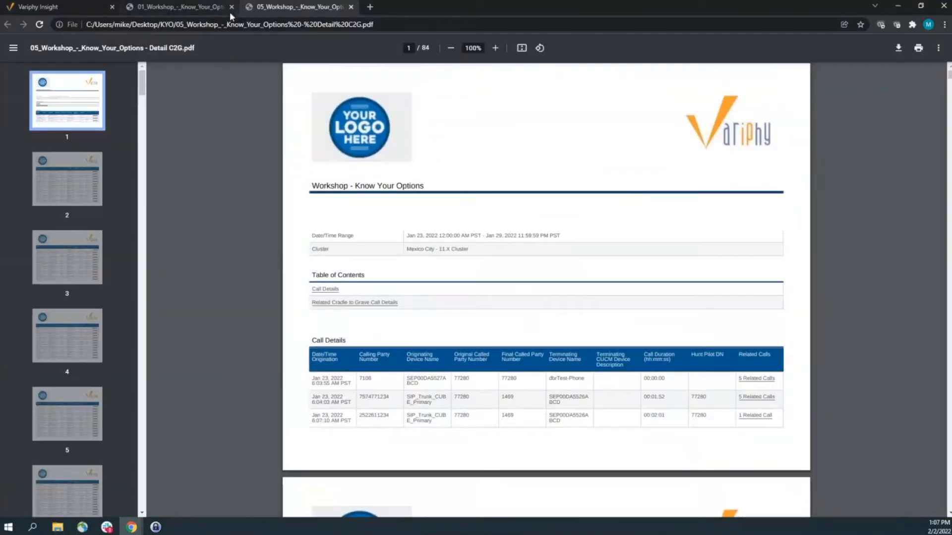
left_click(231, 7)
left_click(104, 15)
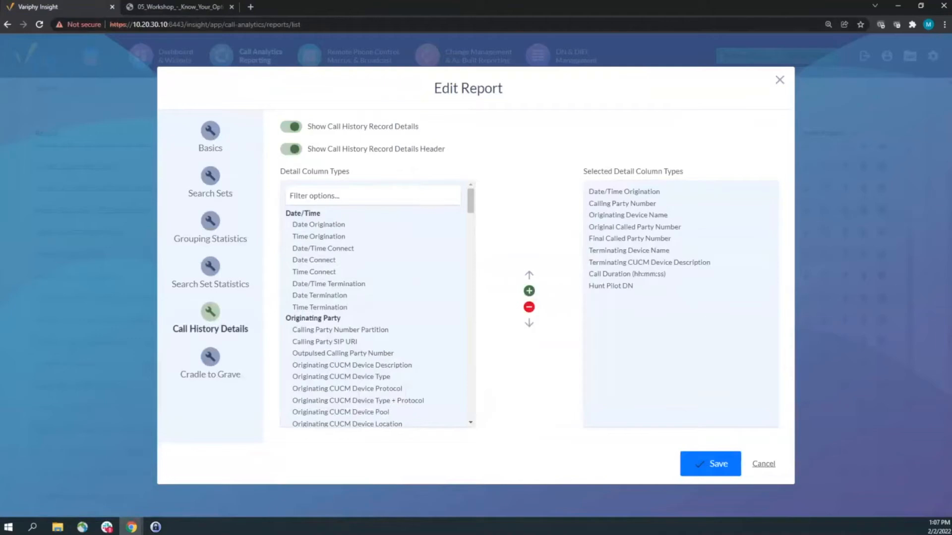
left_click(182, 7)
scroll(393, 236, "down", 3)
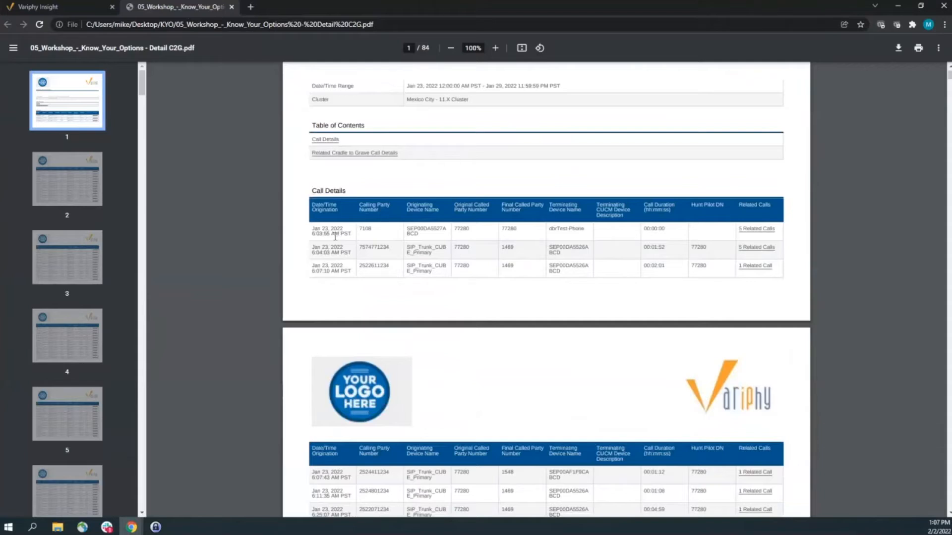
left_click(82, 10)
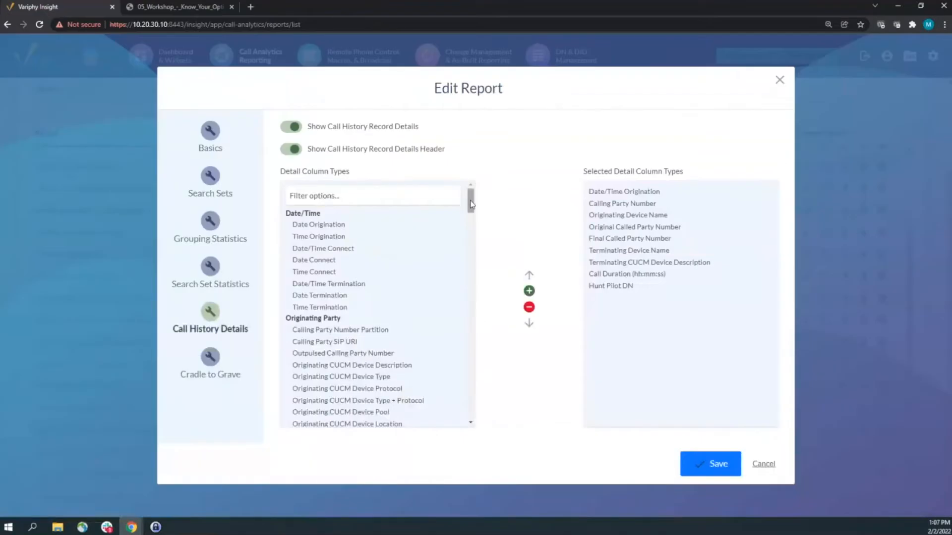
Step: Browse the available detail column types and filter them by "Numb" and by "Duration"
left_click_drag(470, 203, 468, 287)
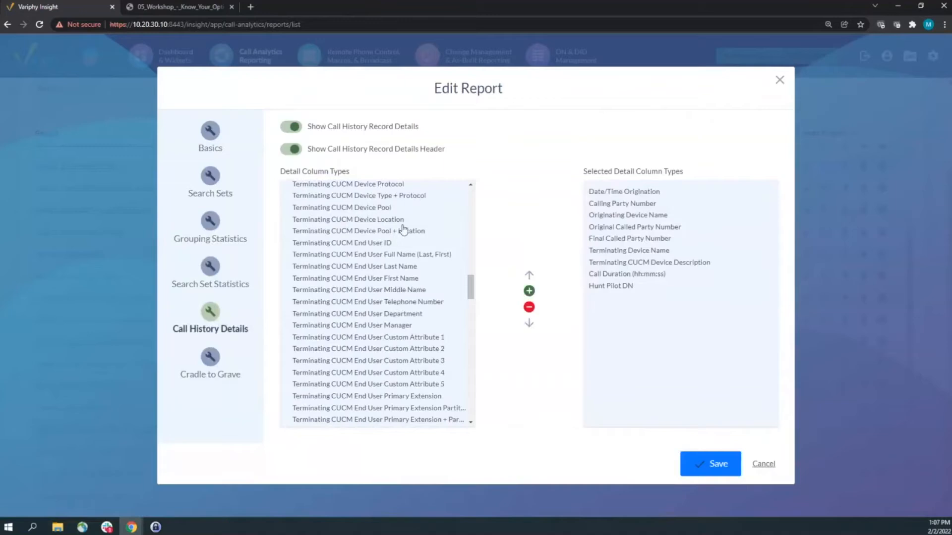
left_click_drag(471, 287, 471, 201)
left_click(366, 191)
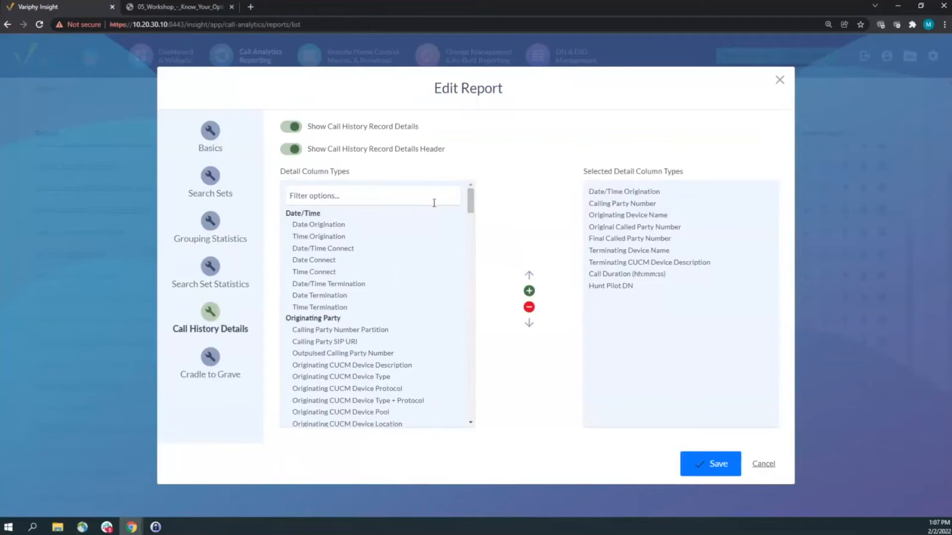
type("Numb")
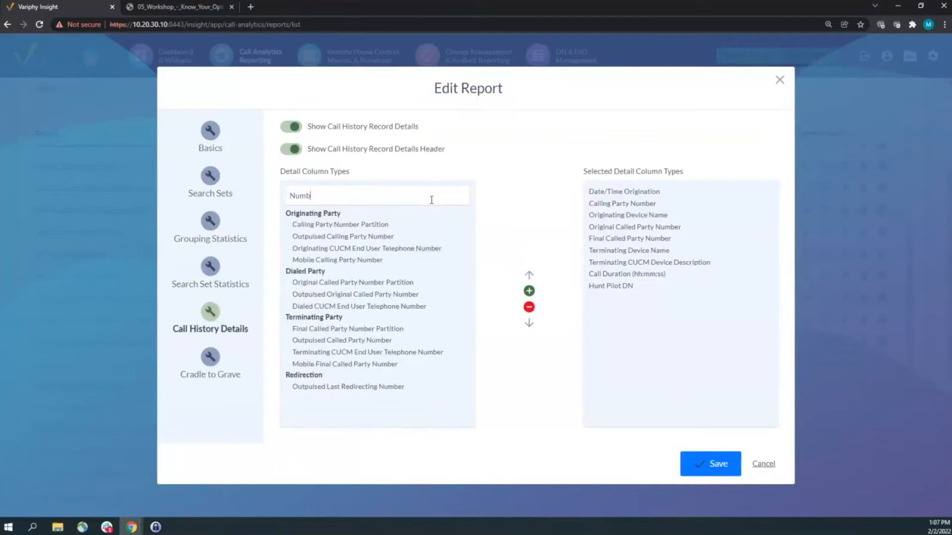
key("BackSpace")
key("BackSpace")
key("BackSpace")
key("BackSpace")
type("Duration")
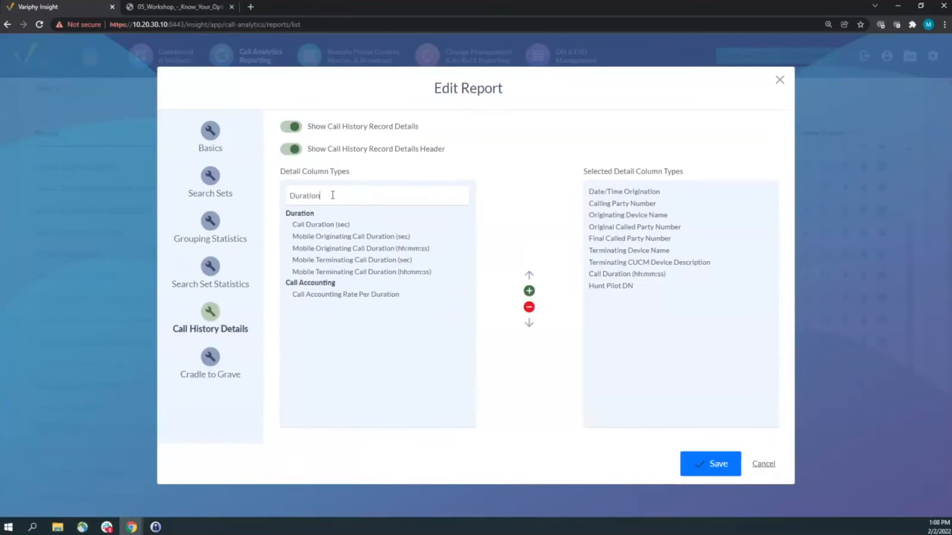
left_click_drag(324, 197, 292, 198)
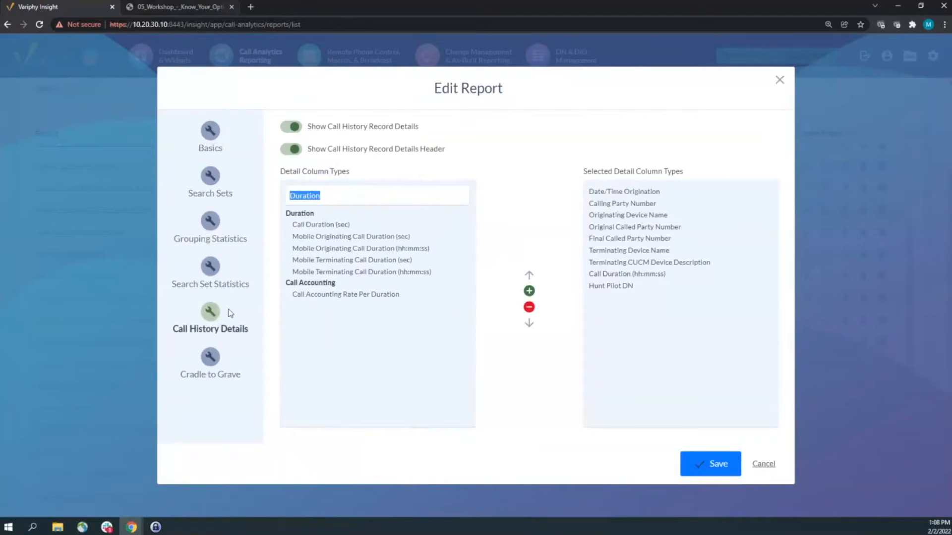
Step: Open the Cradle to Grave settings and follow the first call's related calls link in the Detail C2G PDF
left_click(216, 359)
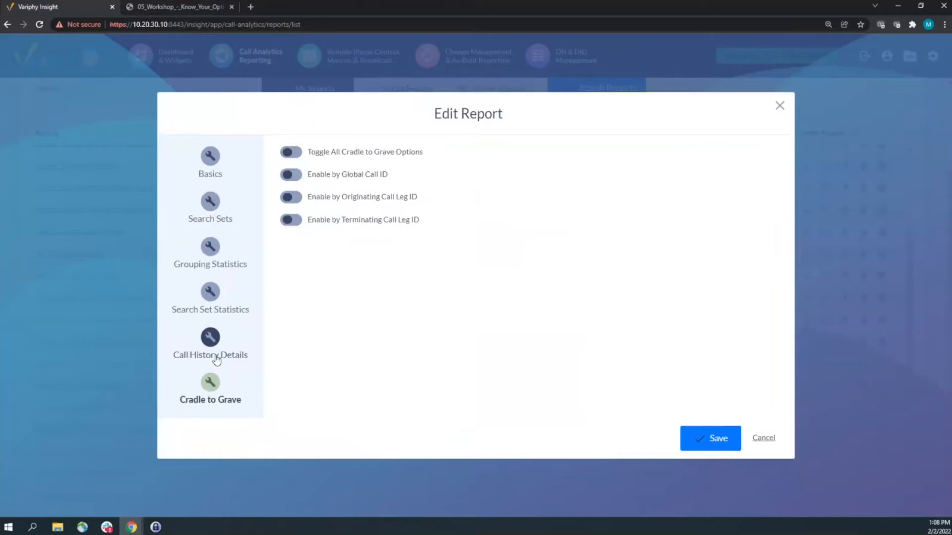
left_click(198, 7)
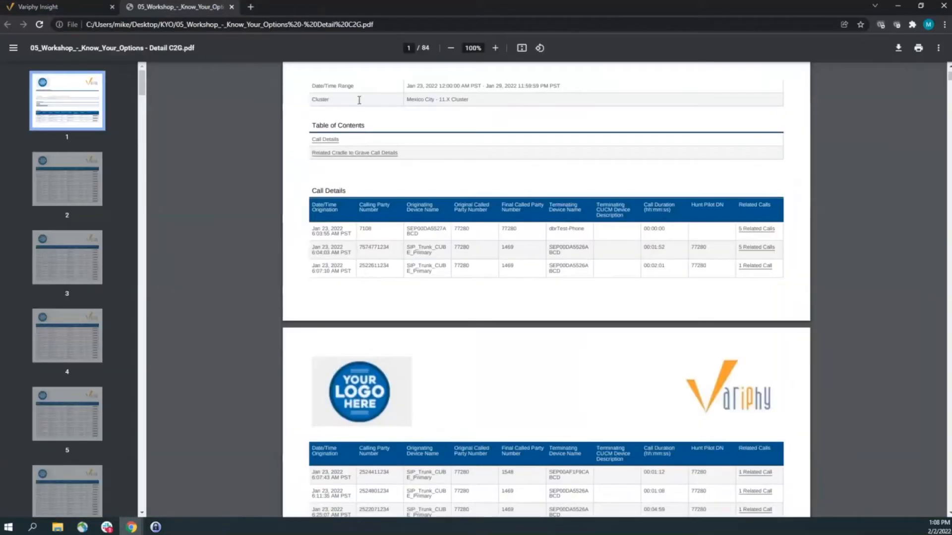
left_click(751, 230)
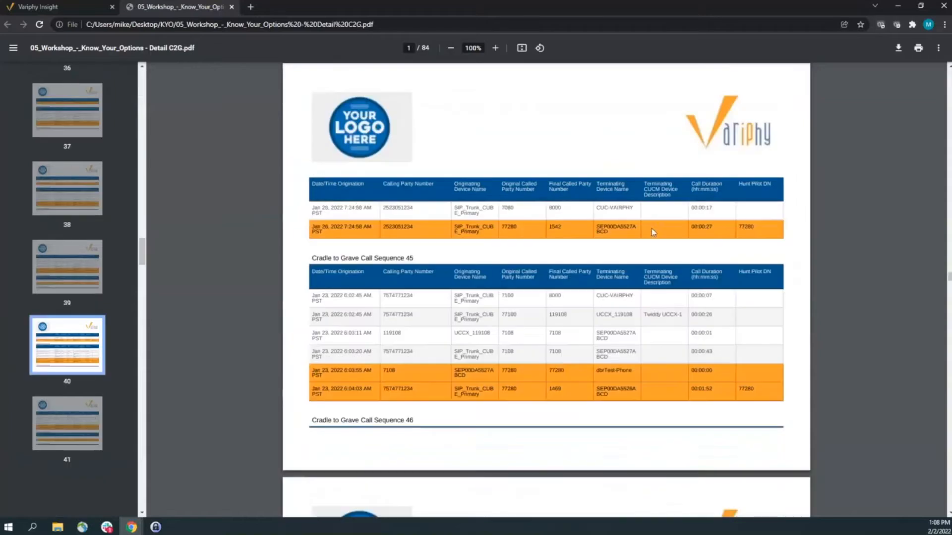
scroll(657, 297, "down", 1)
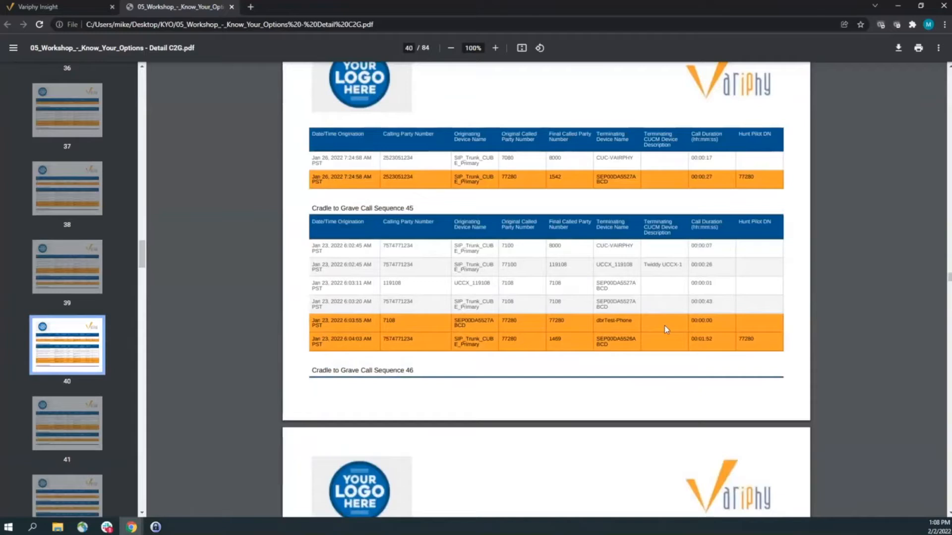
Step: Trace the call legs of Cradle to Grave Call Sequence 45 row by row, through to its Hunt Pilot DN
left_click_drag(369, 246, 649, 268)
left_click_drag(557, 284, 633, 283)
left_click_drag(539, 300, 628, 303)
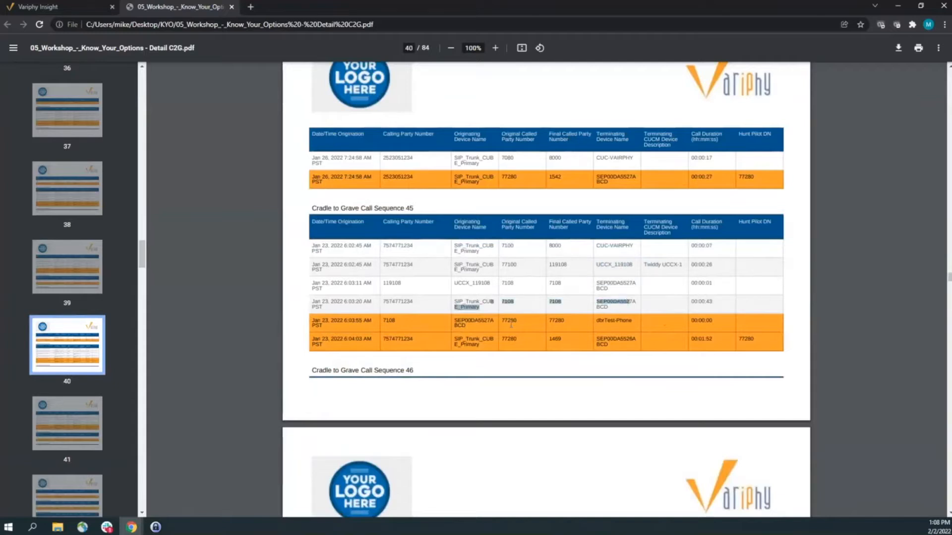
left_click_drag(464, 321, 618, 318)
left_click_drag(471, 339, 627, 344)
scroll(706, 344, "down", 2)
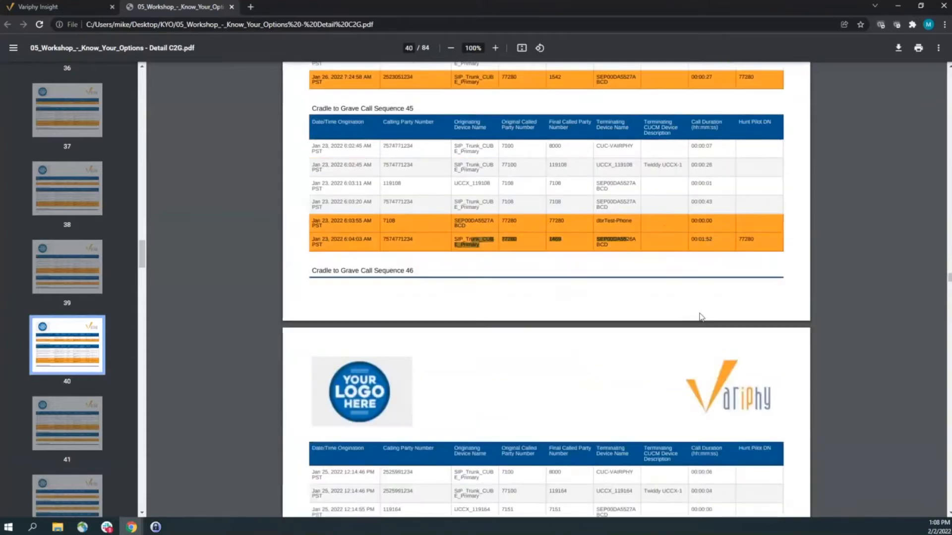
left_click_drag(692, 240, 770, 245)
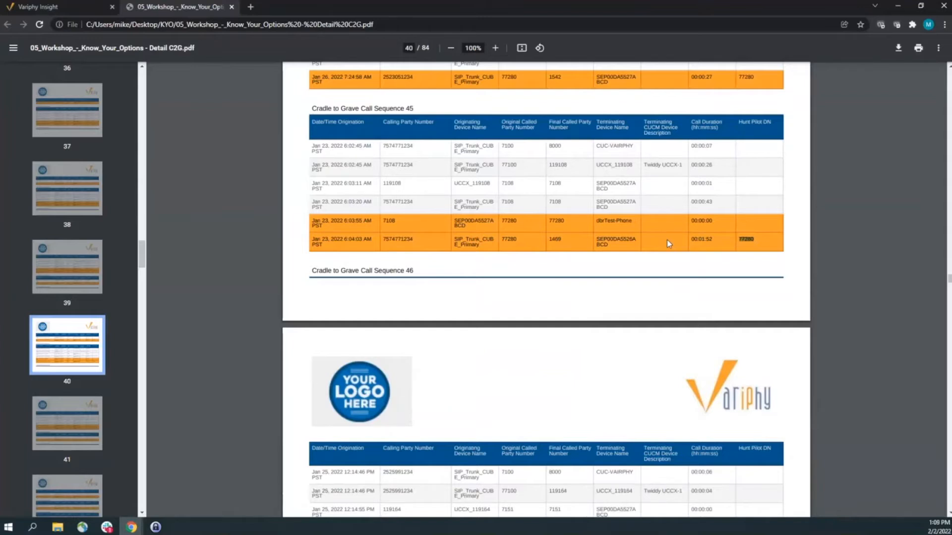
Step: Open the report's Grouping Statistics and Search Set Statistics settings, and review the Search Criteria Summary in the single-page PDF
left_click(231, 7)
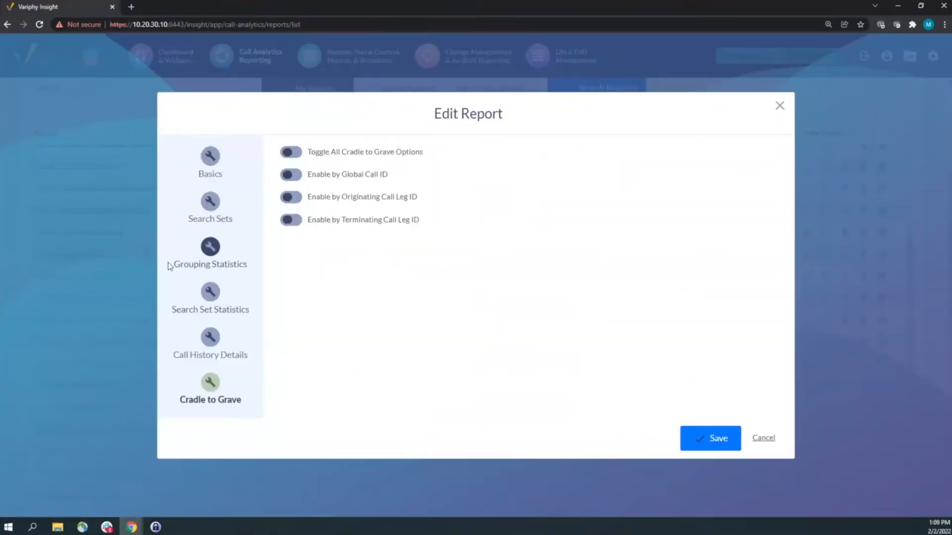
left_click_drag(169, 269, 246, 268)
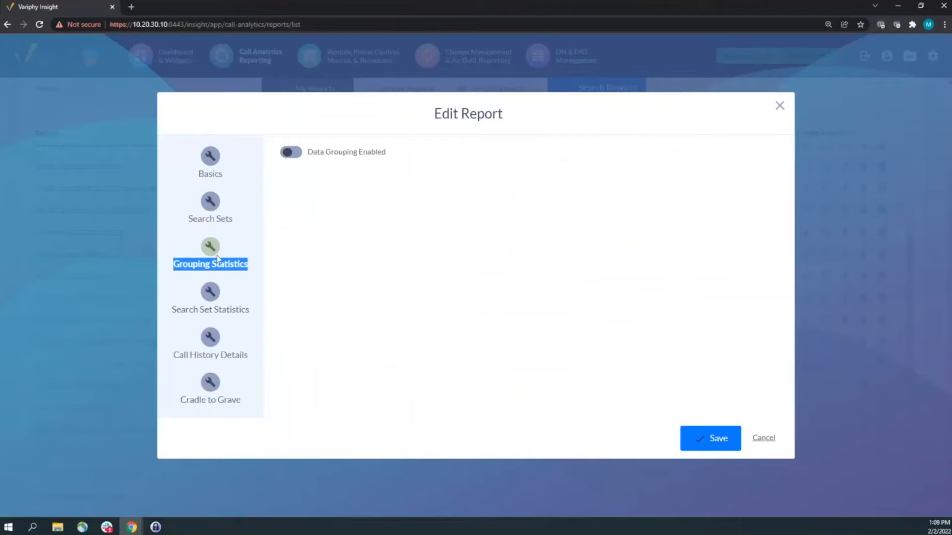
left_click(175, 316)
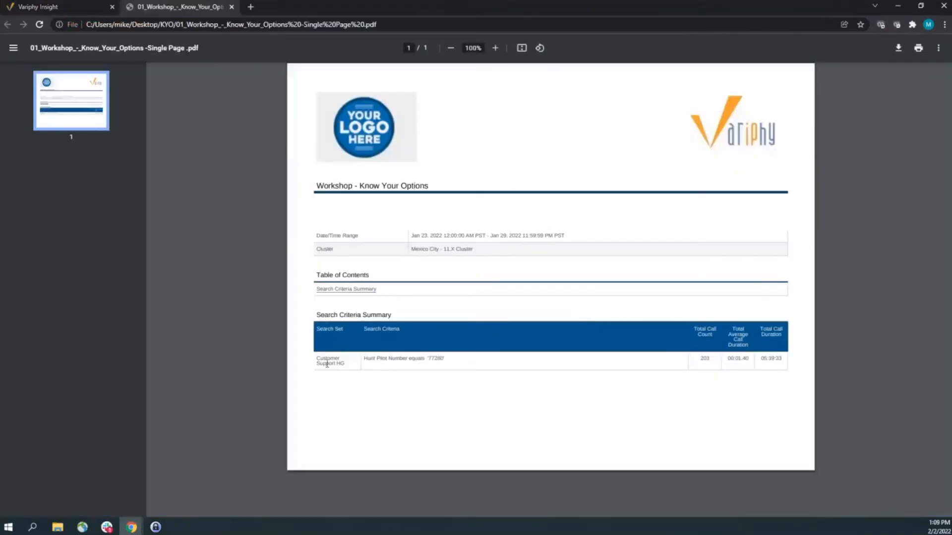
left_click_drag(327, 365, 378, 365)
left_click(81, 10)
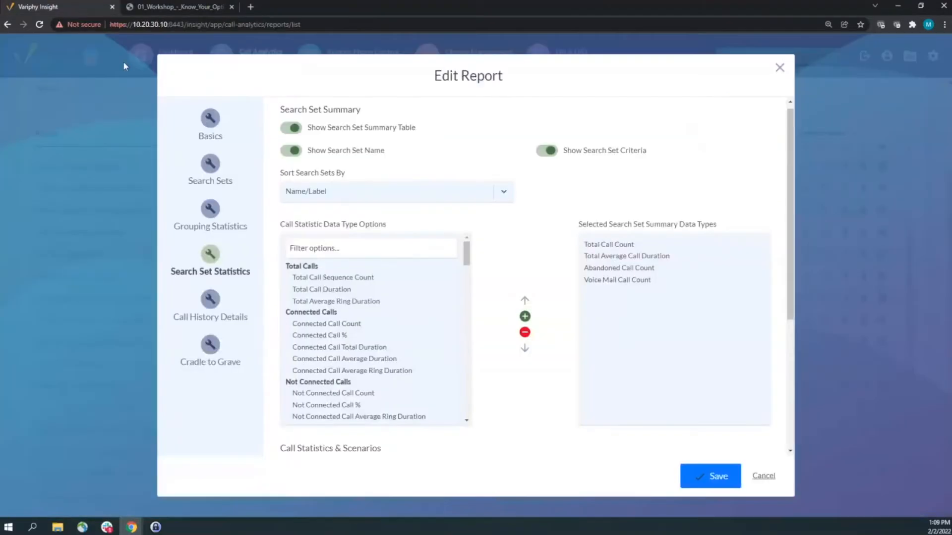
Step: Hide the Search Set Summary table and replace the open single-page PDF with the Search Set Stats PDF
left_click(293, 132)
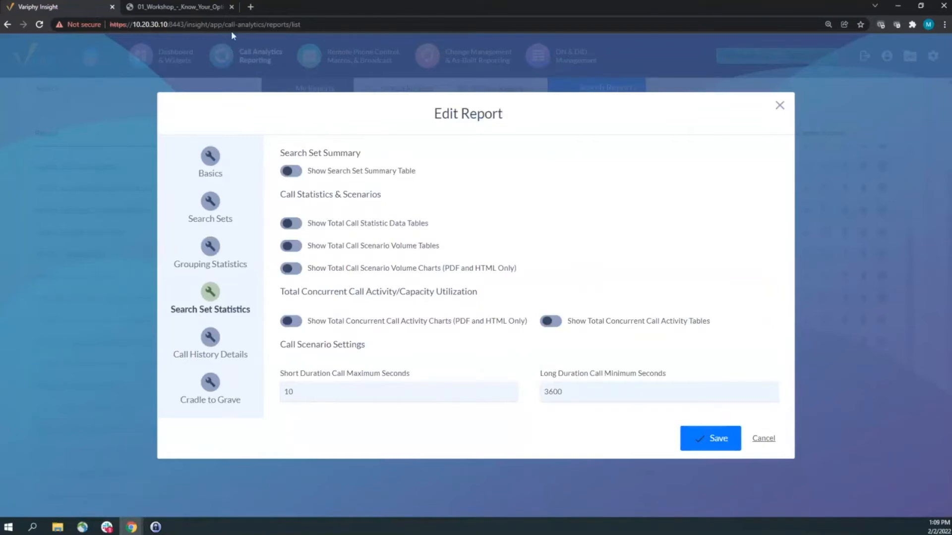
left_click(232, 8)
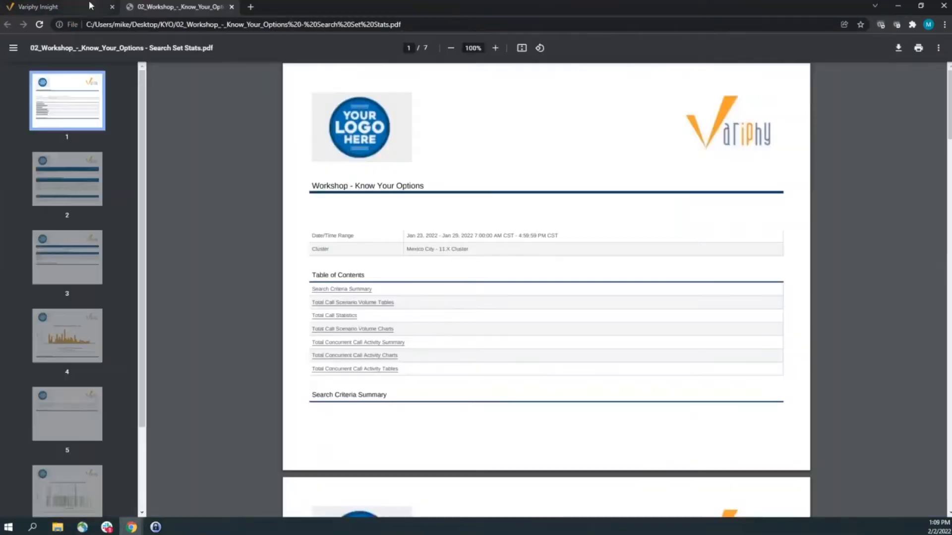
left_click(82, 4)
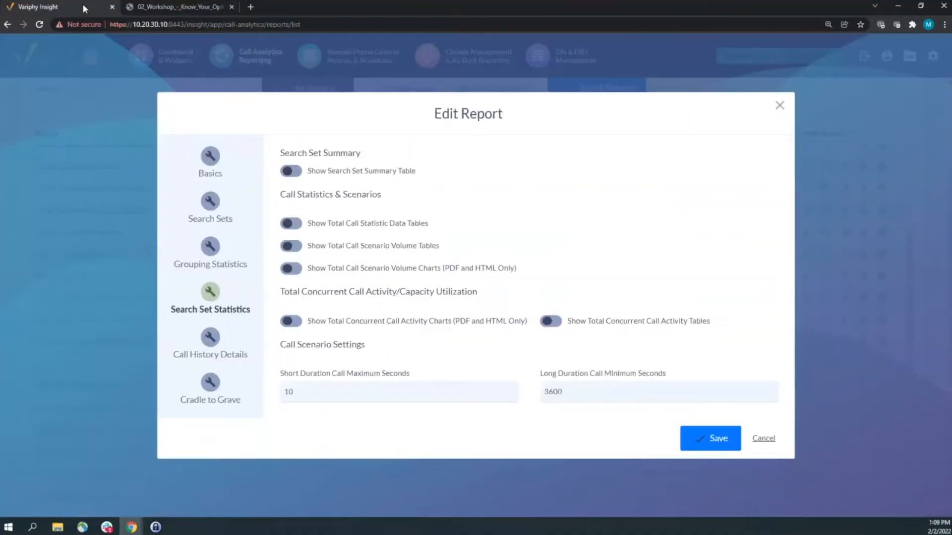
Step: Show the Search Set Summary table and browse its available call statistic data types
left_click(299, 172)
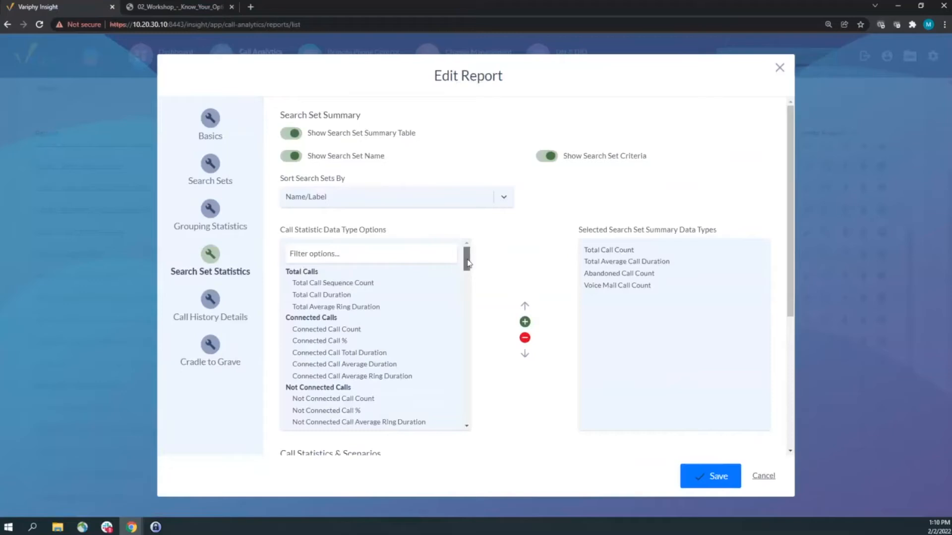
scroll(467, 263, "down", 1)
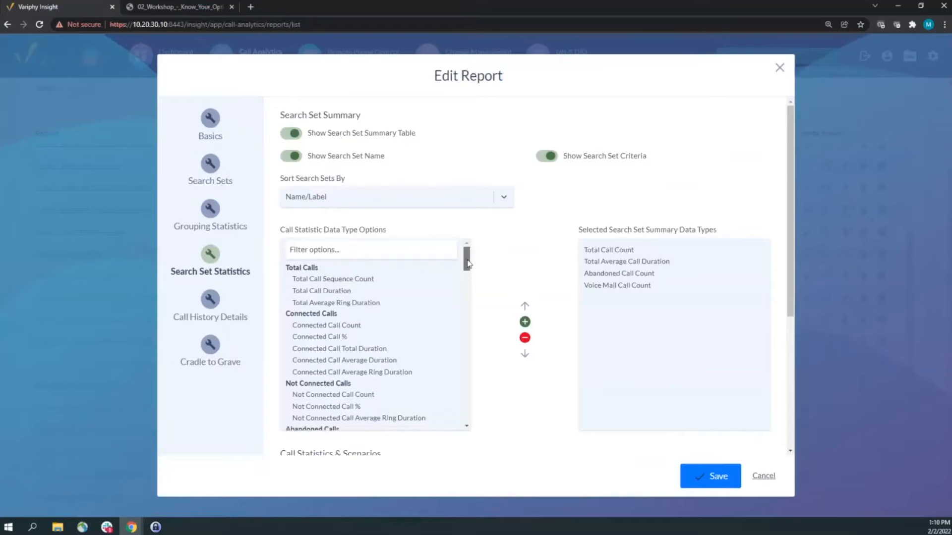
left_click_drag(467, 264, 466, 283)
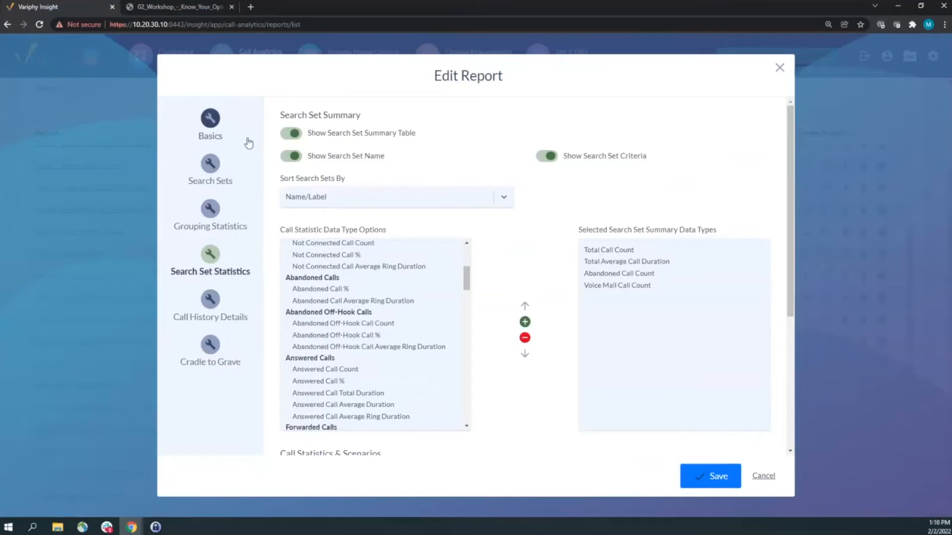
Step: Review the Hunt Pilot Number criterion, total call count and average duration in the Search Set Stats PDF's Search Criteria Summary
left_click(193, 9)
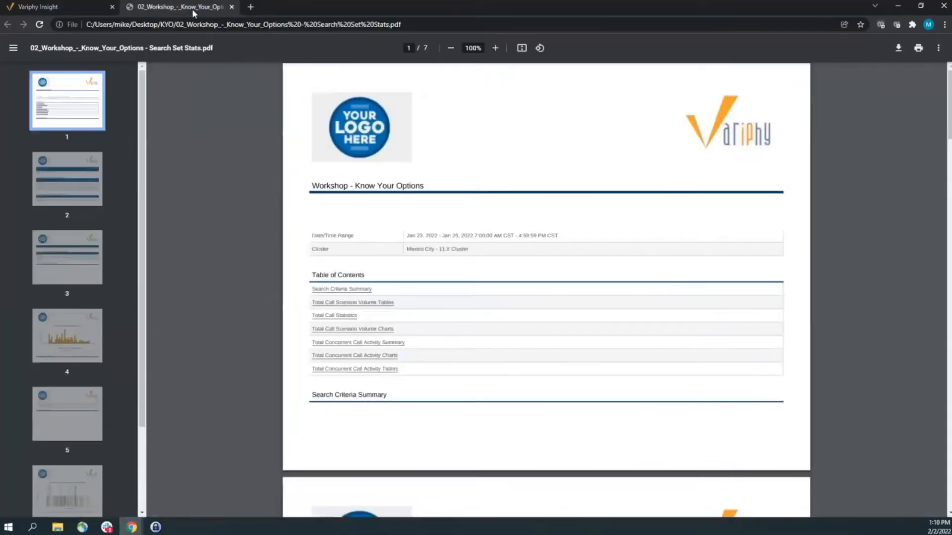
scroll(429, 296, "down", 6)
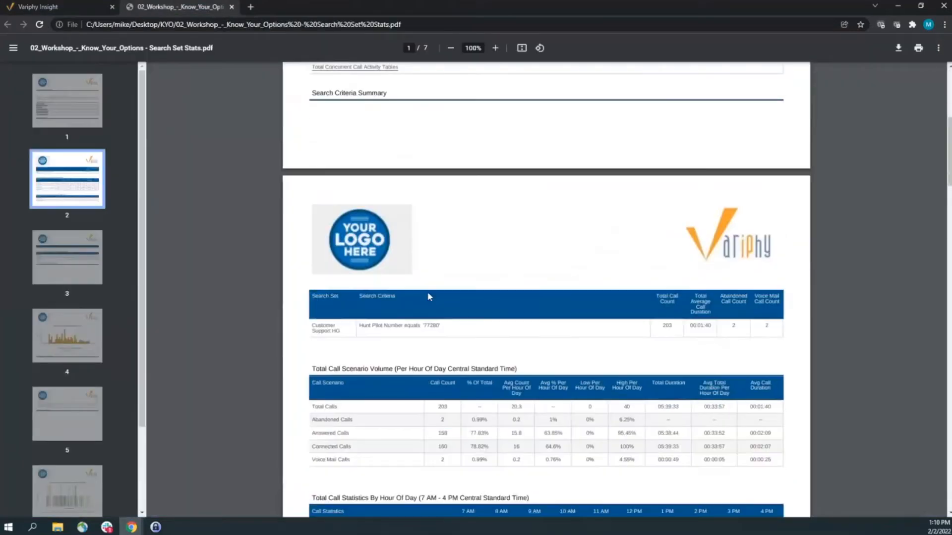
scroll(429, 297, "down", 1)
left_click_drag(358, 278, 452, 280)
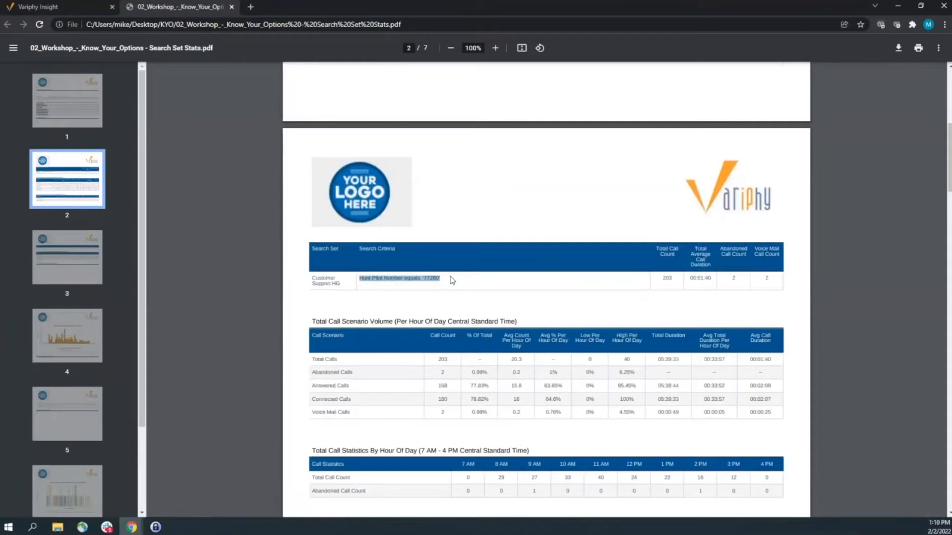
left_click_drag(663, 279, 684, 281)
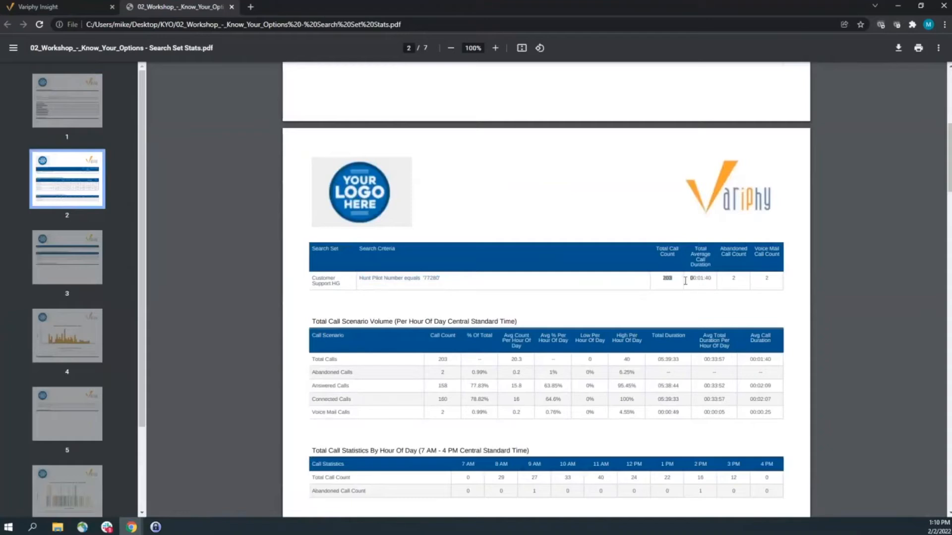
left_click(703, 282)
Step: Review the summary table's selected and available data types and its sort choices, keeping search sets sorted by Name/Label
left_click(60, 7)
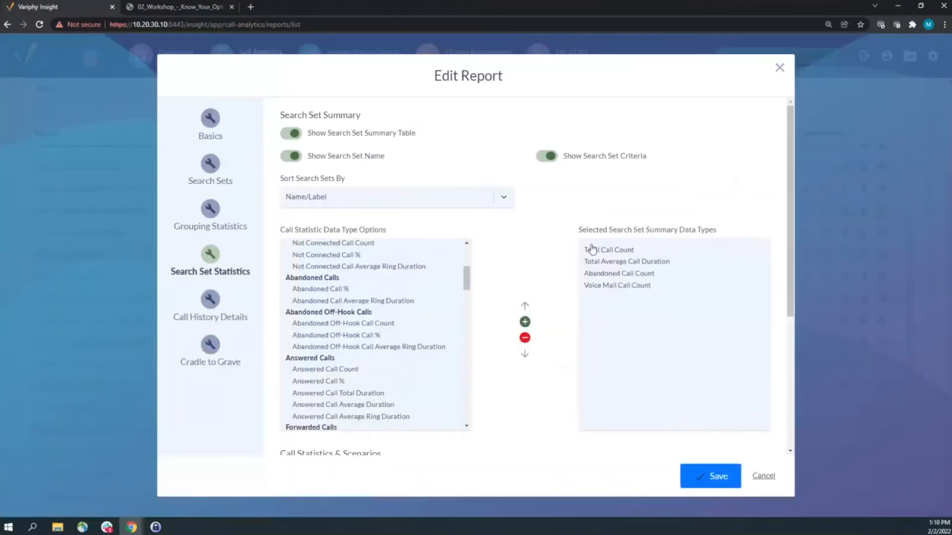
left_click(633, 285)
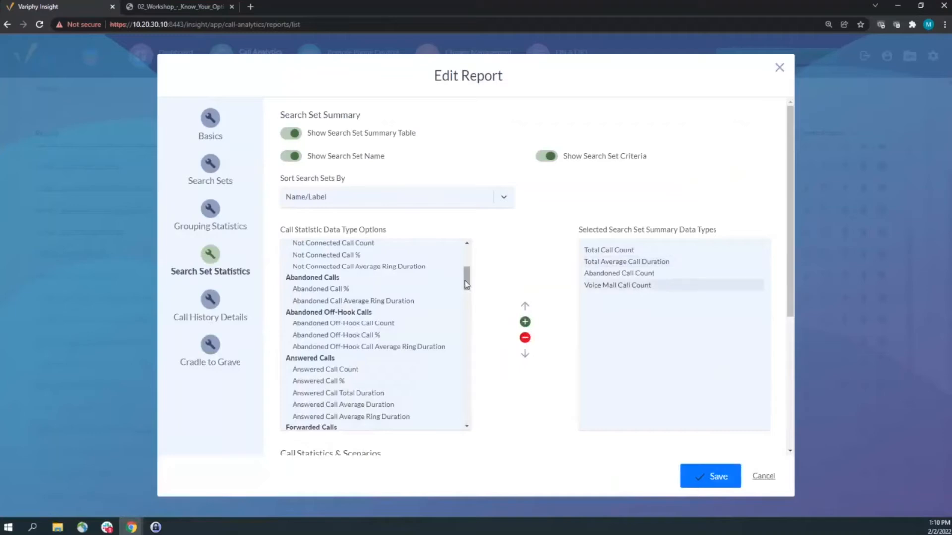
scroll(467, 284, "down", 3)
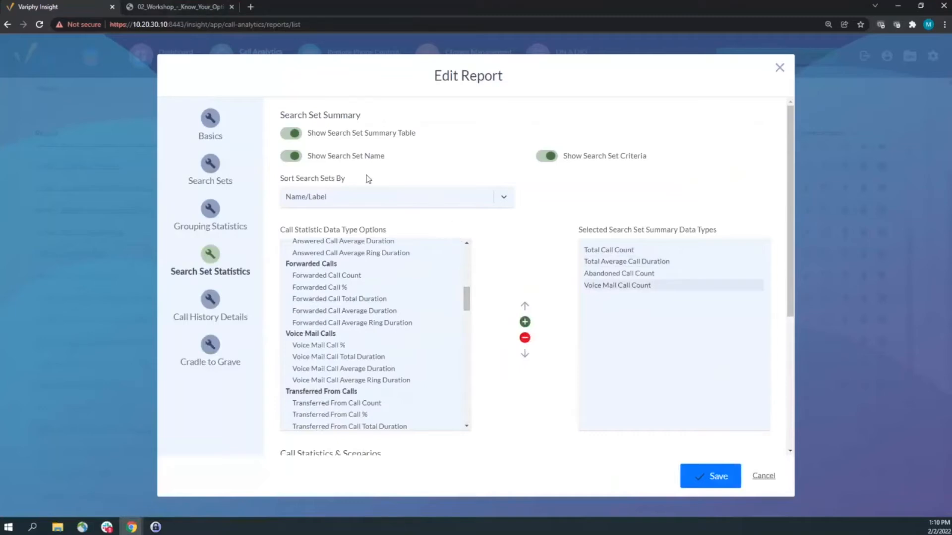
left_click(355, 200)
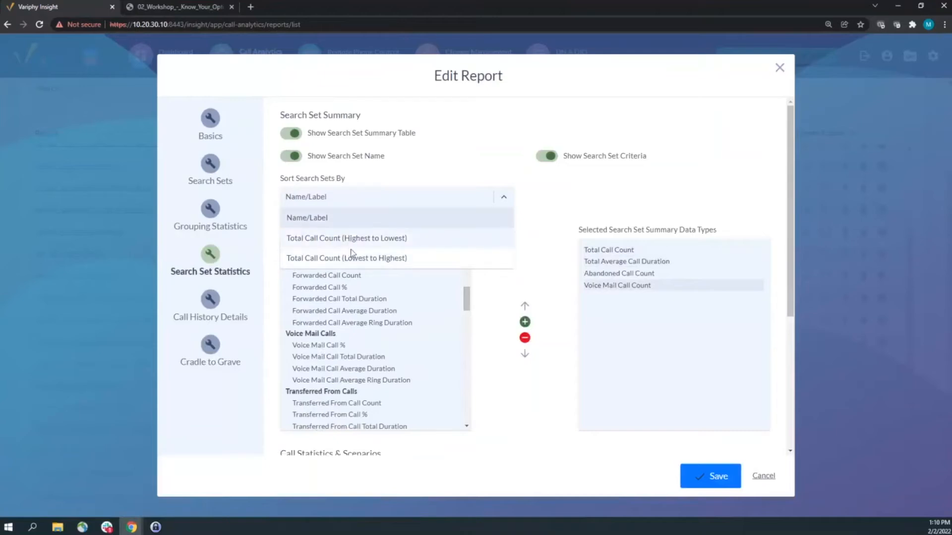
left_click(333, 221)
Step: Turn off the Search Set Summary table and turn on the Total Call Statistic Data Tables
scroll(552, 225, "down", 3)
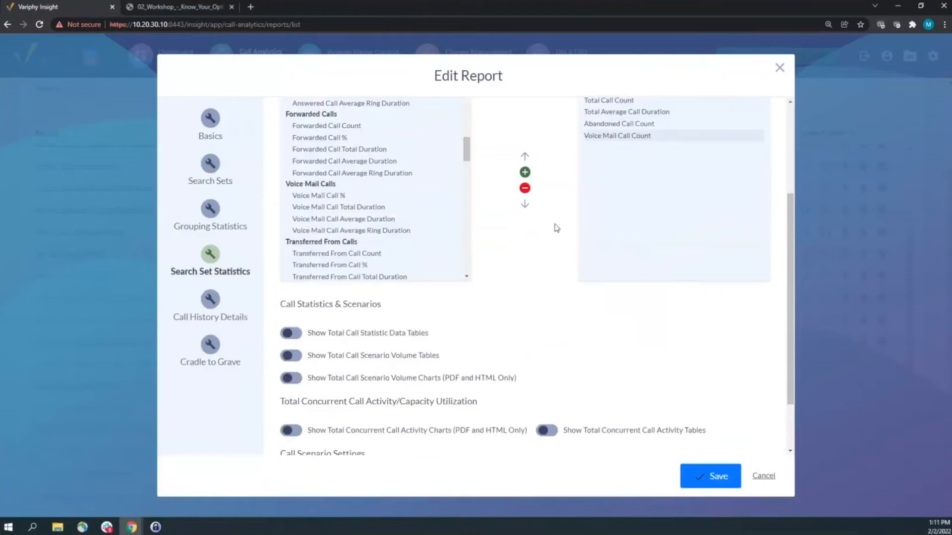
scroll(302, 154, "up", 3)
left_click(296, 134)
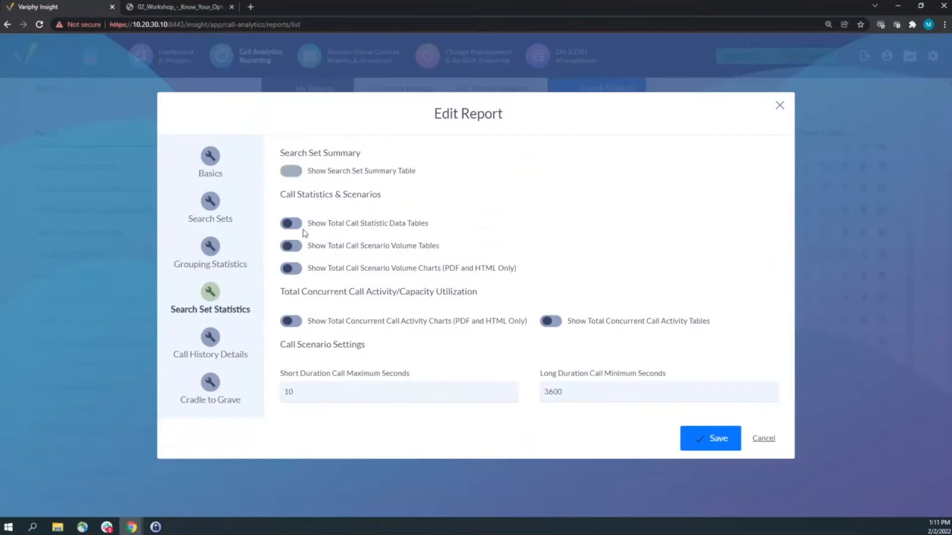
left_click(296, 228)
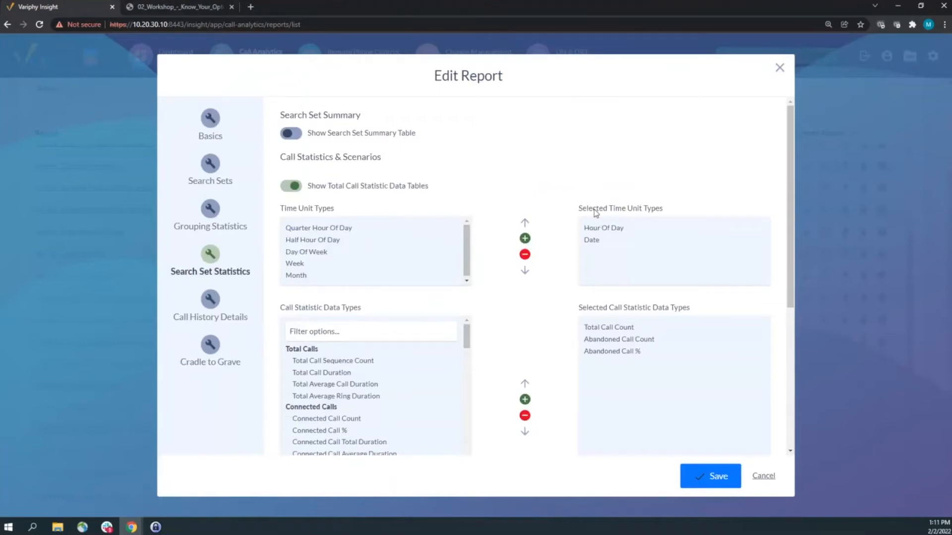
Step: Compare the selected Hour Of Day and Date time units with the Search Set Stats PDF's Total Call Statistics By Hour Of Day table
left_click(593, 239)
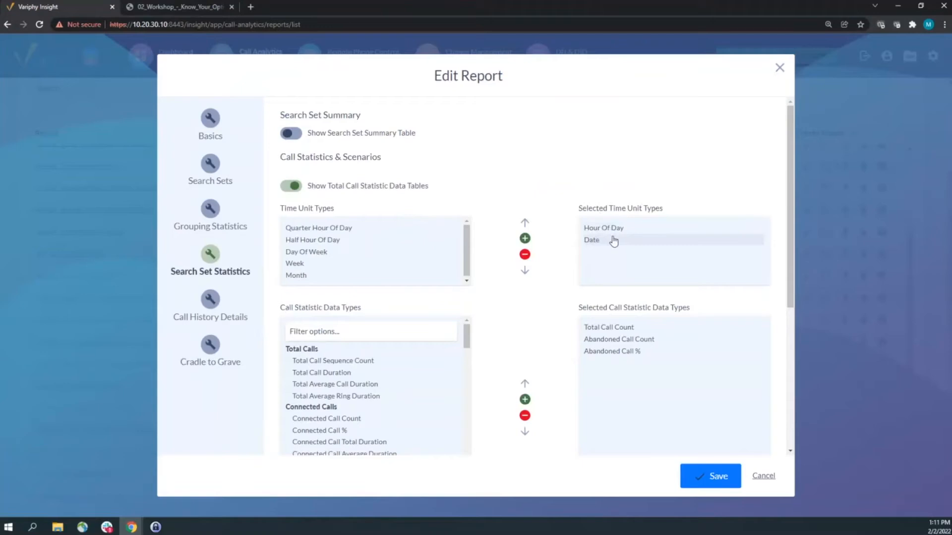
left_click(188, 7)
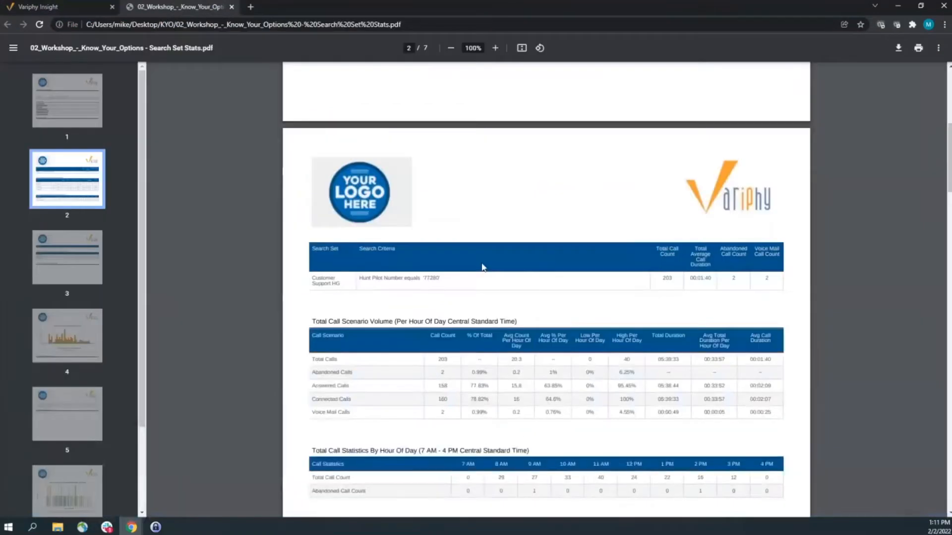
scroll(313, 214, "down", 3)
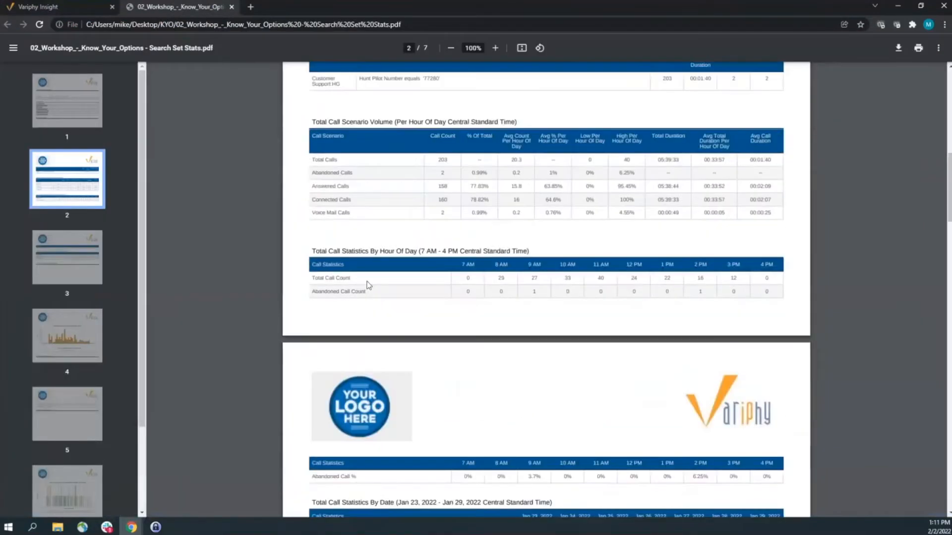
left_click_drag(313, 201, 425, 201)
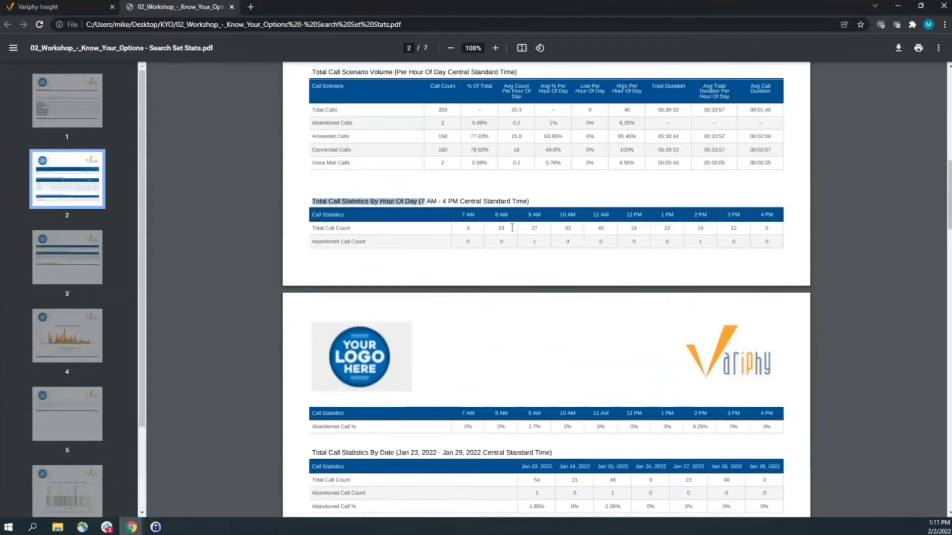
mouse_move(314, 227)
left_mouse_down()
mouse_move(331, 245)
mouse_move(316, 242)
left_mouse_up()
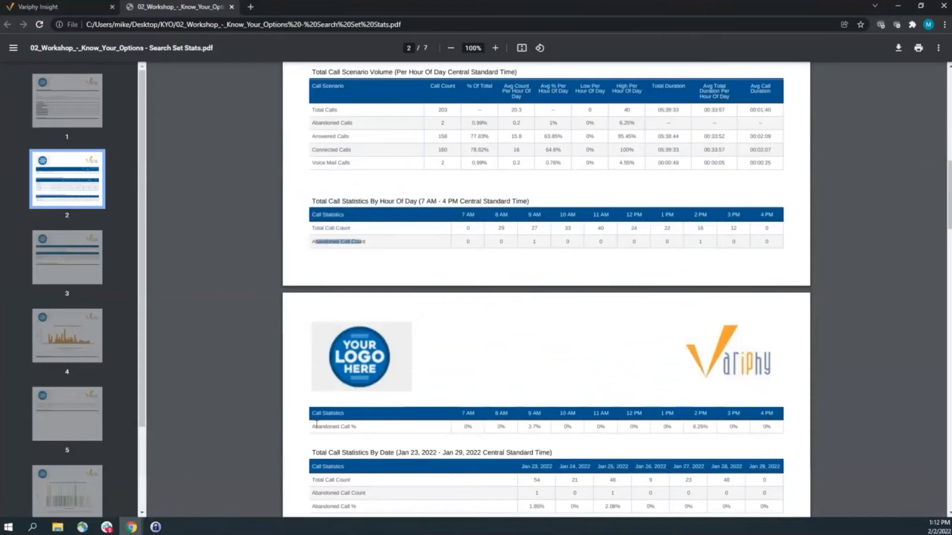
left_click_drag(313, 426, 358, 424)
Step: Check the report's selected Total Call Count statistic against the PDF's Total Call Statistics tables by hour and by date
left_click(77, 4)
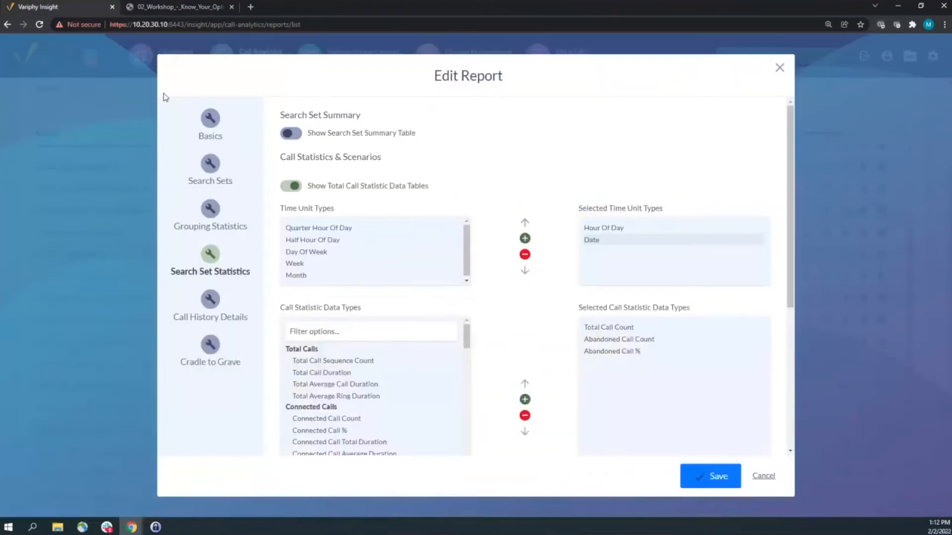
left_click(607, 327)
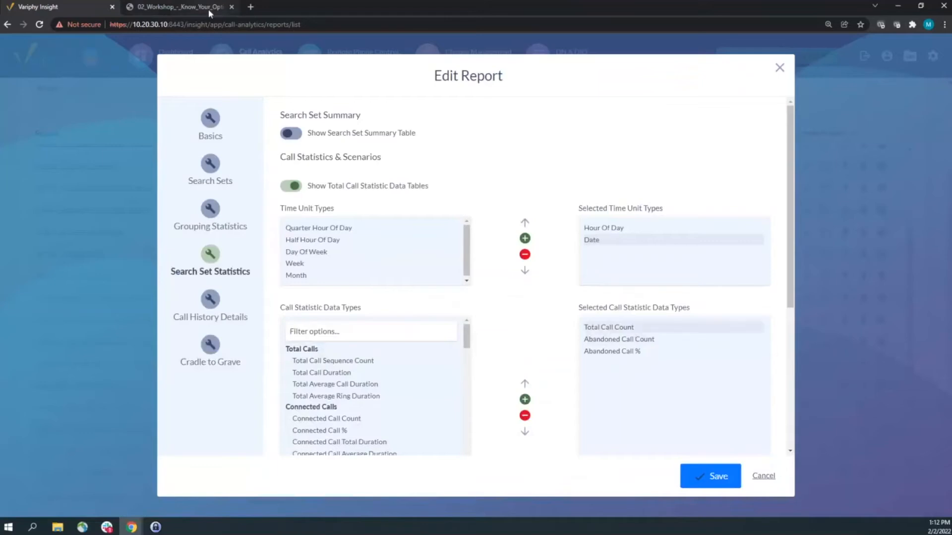
left_click(209, 9)
scroll(447, 156, "down", 2)
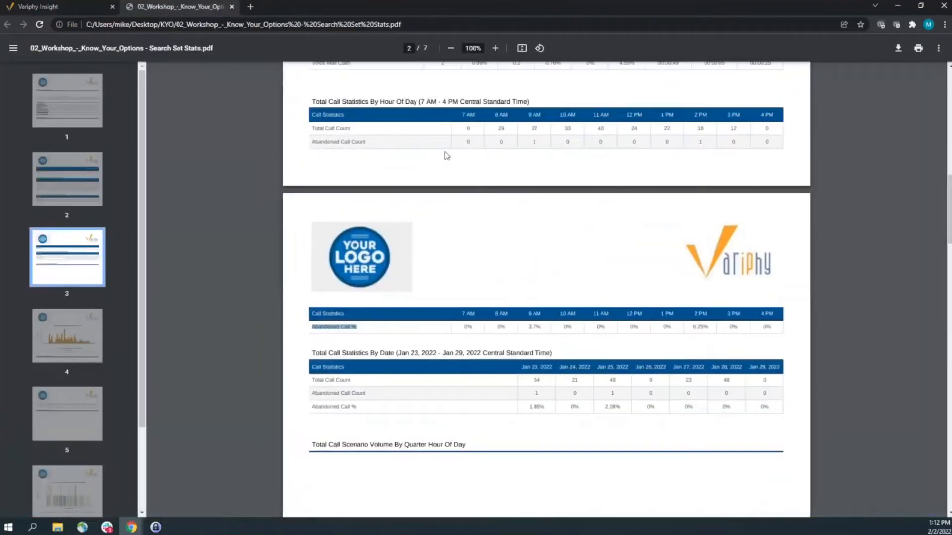
scroll(474, 202, "up", 1)
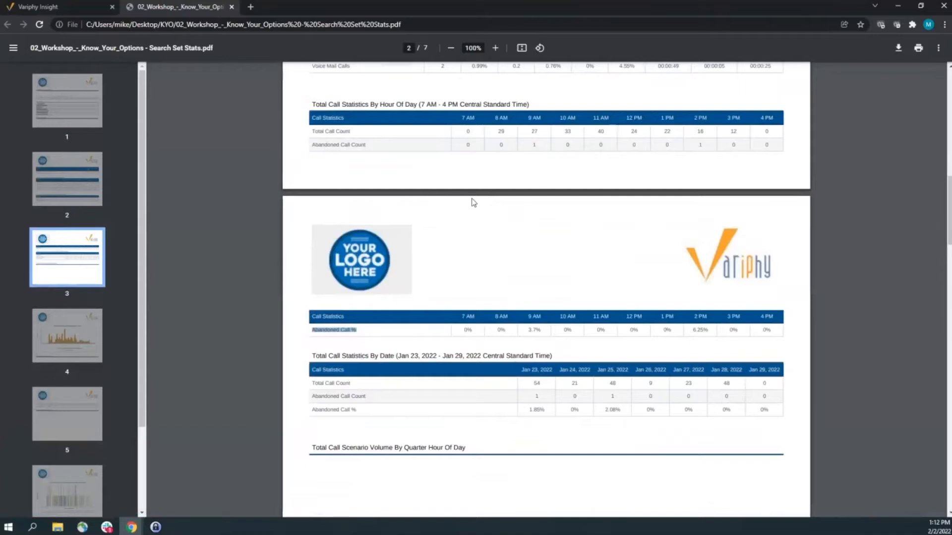
Step: Examine the daily hours given in the Date/Time Range on the PDF's first page
scroll(474, 202, "up", 14)
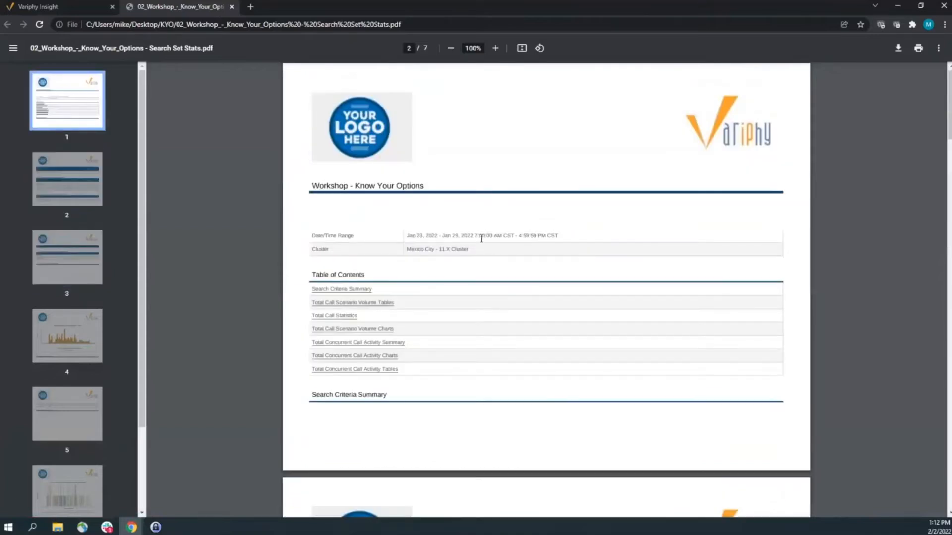
left_click_drag(475, 236, 561, 236)
left_click(478, 236)
left_click_drag(476, 236, 534, 238)
scroll(579, 336, "down", 5)
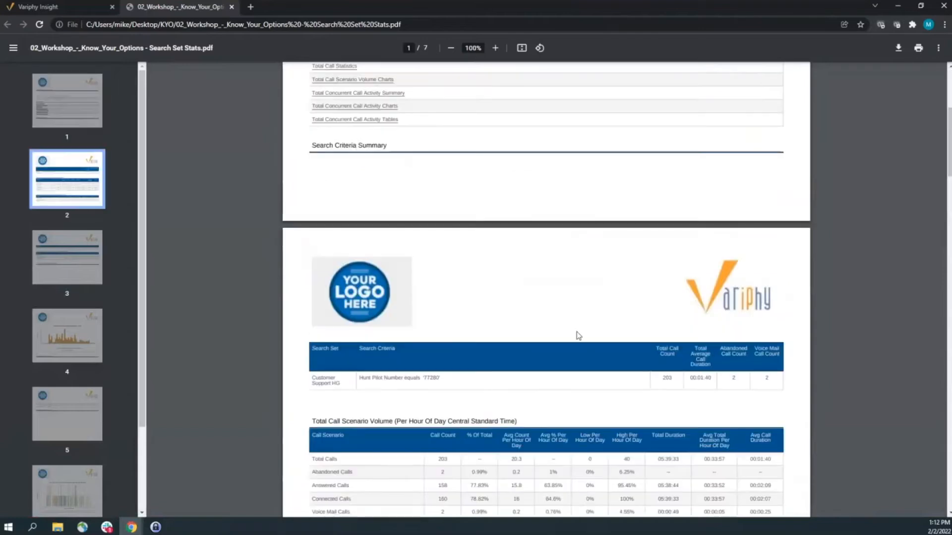
scroll(546, 223, "up", 3)
Step: Examine the Total Call Count row across the hours in the PDF's Total Call Statistics By Hour Of Day table
scroll(556, 233, "down", 10)
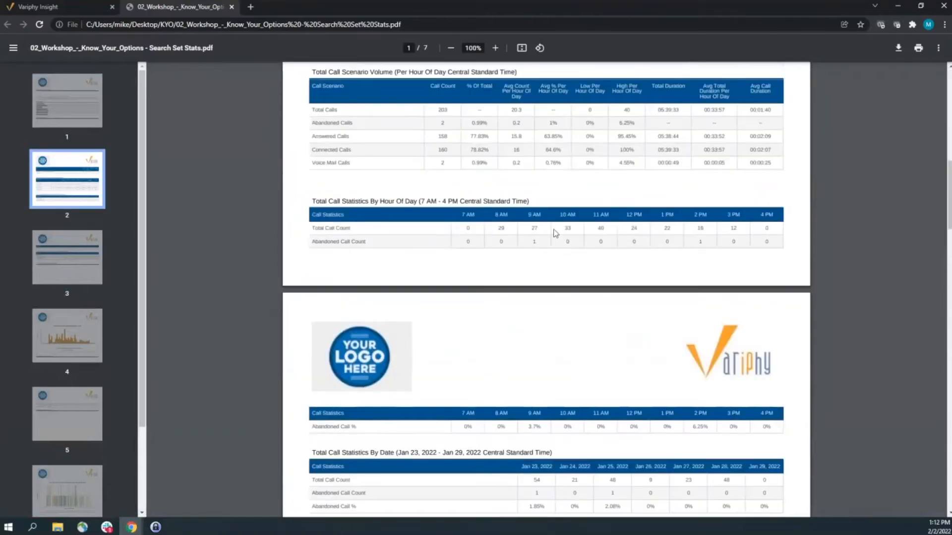
scroll(555, 233, "down", 2)
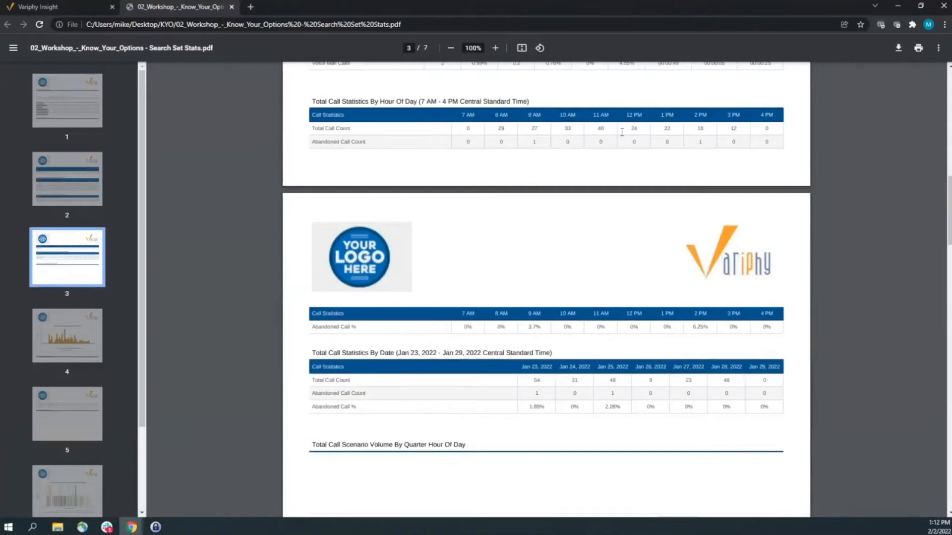
left_click_drag(562, 115, 622, 132)
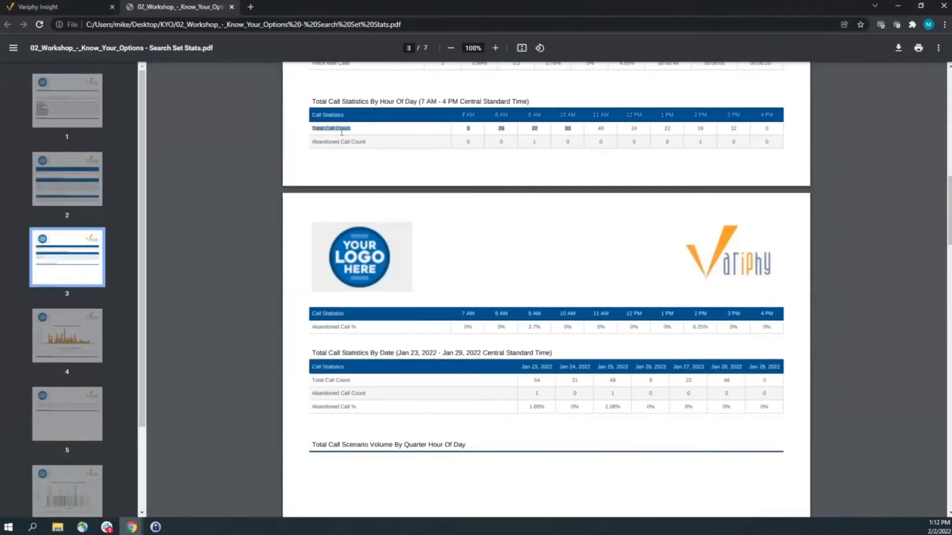
left_click(318, 125)
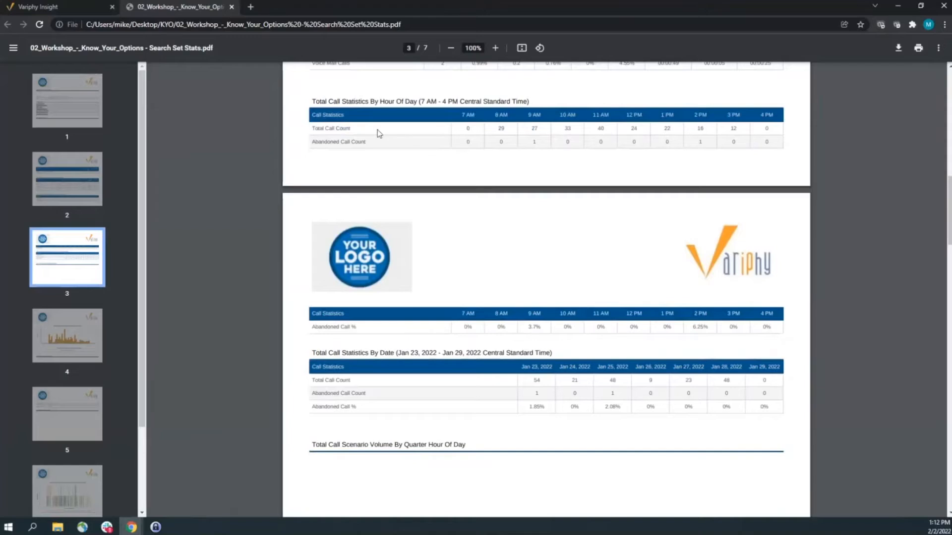
Step: Return to the report's Search Set Statistics settings and turn off the Total Call Statistic Data Tables
left_click(74, 7)
scroll(365, 179, "down", 3)
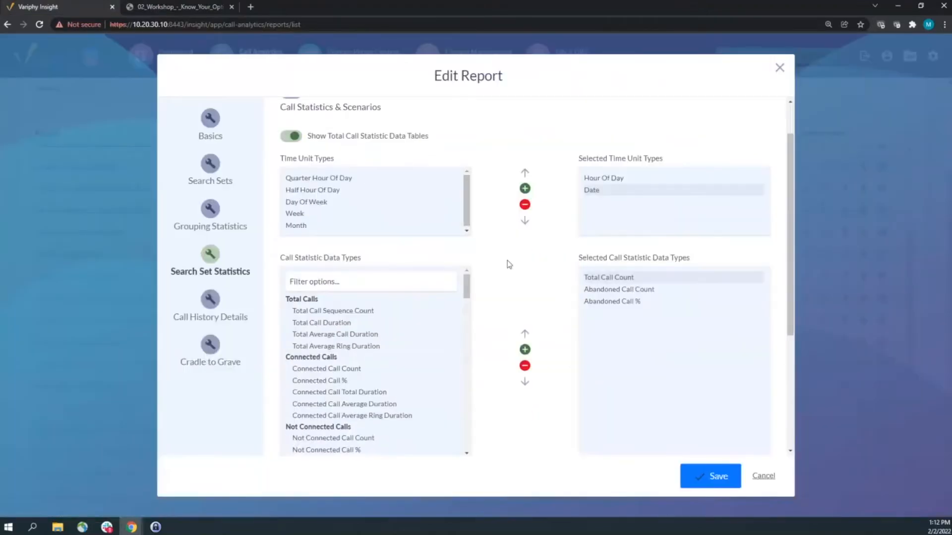
scroll(461, 216, "down", 3)
scroll(477, 212, "down", 1)
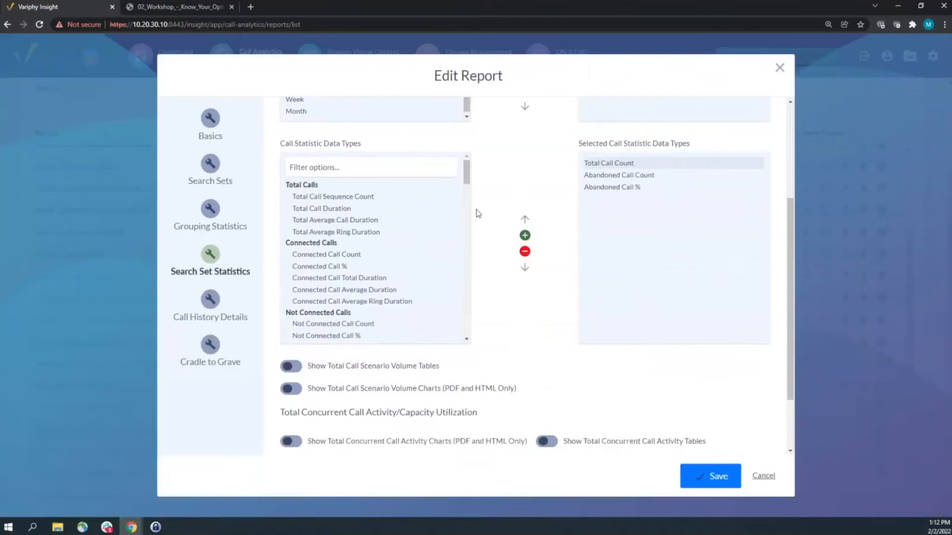
scroll(478, 212, "up", 3)
left_click(297, 185)
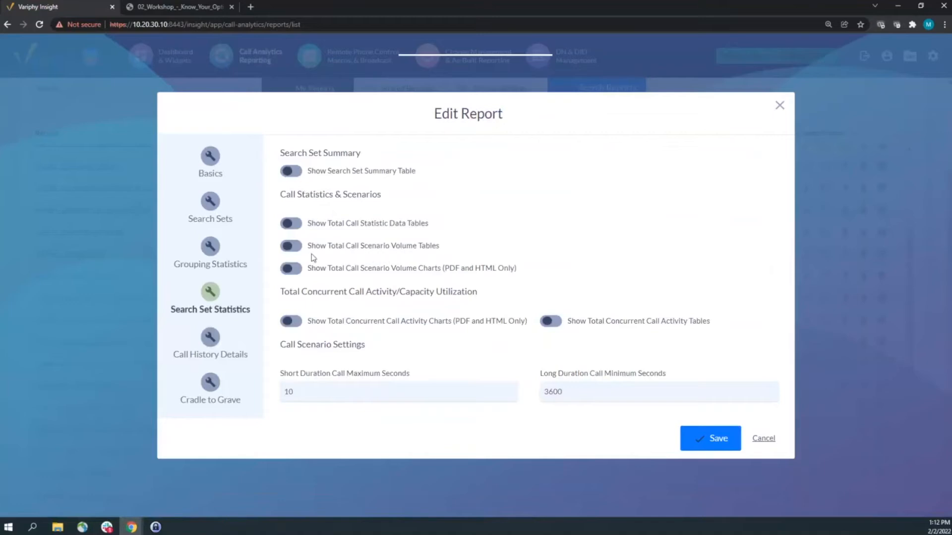
Step: Turn on the Total Call Scenario Volume Tables and the Total Call Scenario Volume Charts
left_click(291, 246)
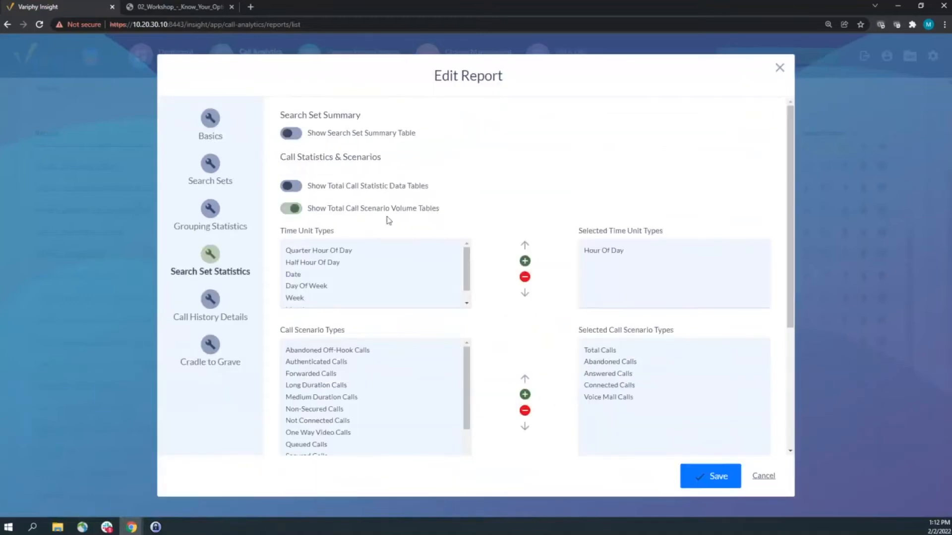
scroll(459, 255, "down", 1)
scroll(459, 255, "down", 2)
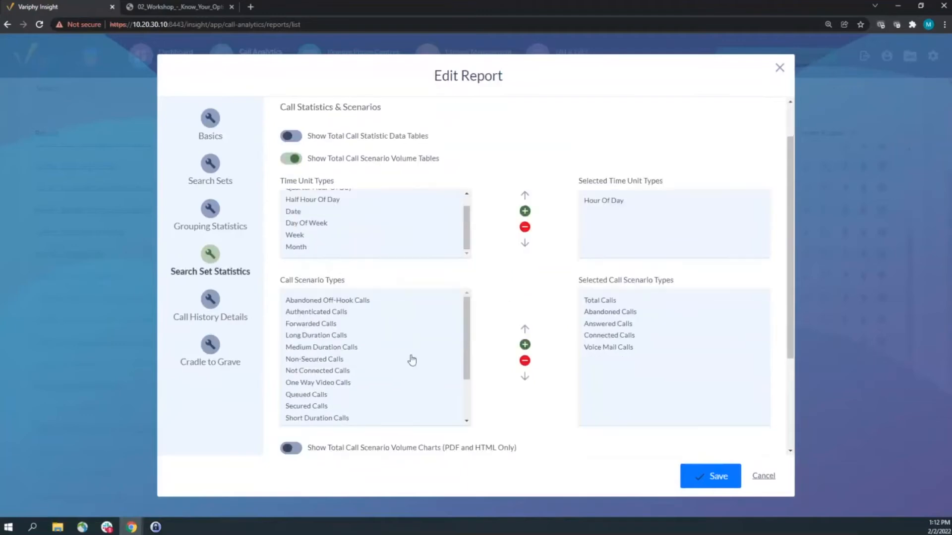
left_click(330, 451)
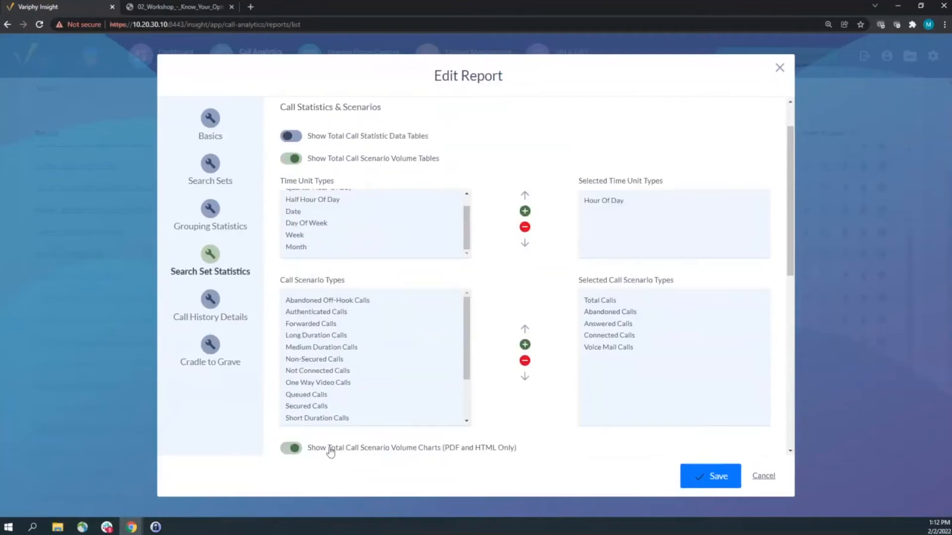
Step: Review the time unit types and call scenario types offered for the Total Call Scenario Volume Tables
scroll(449, 353, "up", 2)
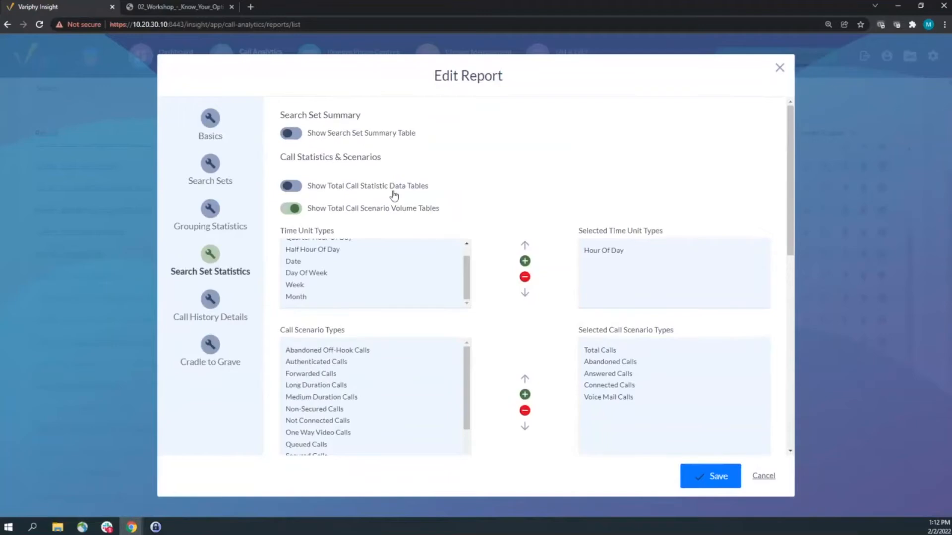
scroll(606, 244, "down", 2)
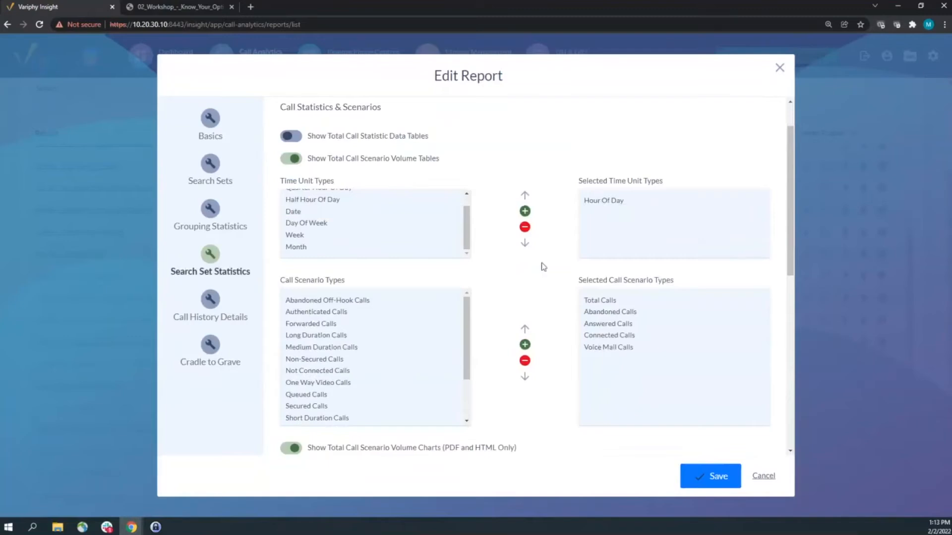
left_click_drag(468, 344, 470, 389)
left_click_drag(470, 388, 465, 315)
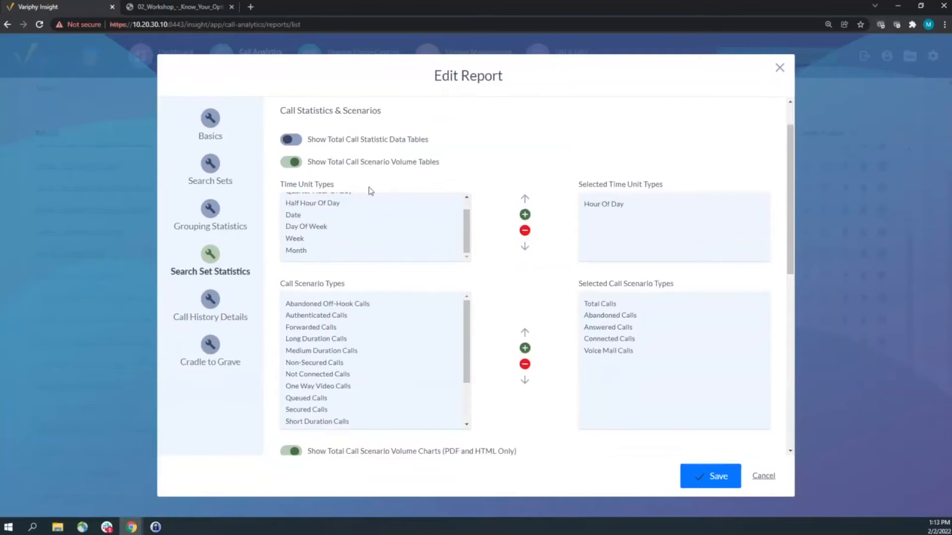
Step: Show the Total Call Statistic Data Tables options again and browse their call statistic data types for comparison
scroll(347, 218, "up", 1)
double_click(320, 240)
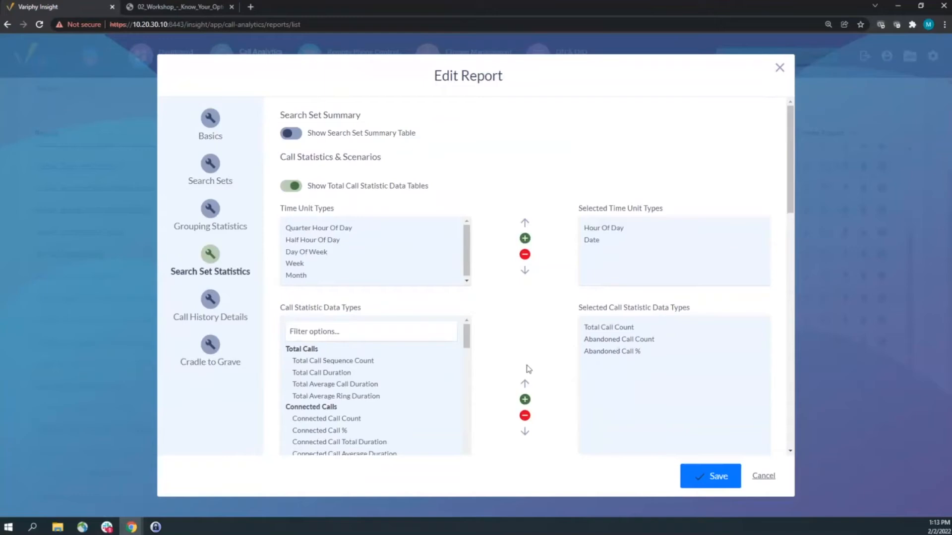
mouse_move(468, 341)
left_mouse_down()
mouse_move(471, 373)
mouse_move(471, 351)
left_mouse_up()
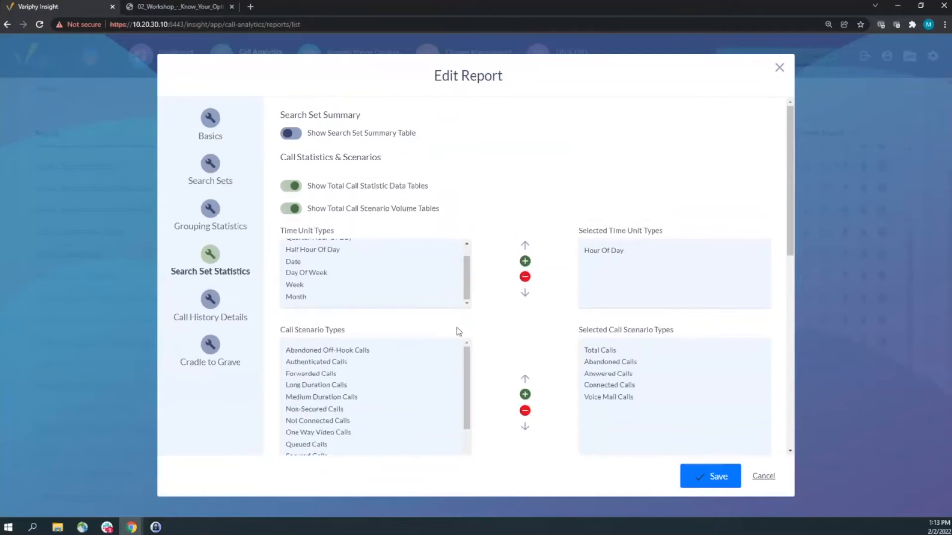
Step: Review the full call scenario list for the volume tables and the time unit and scenario selections for the volume charts
scroll(539, 351, "down", 2)
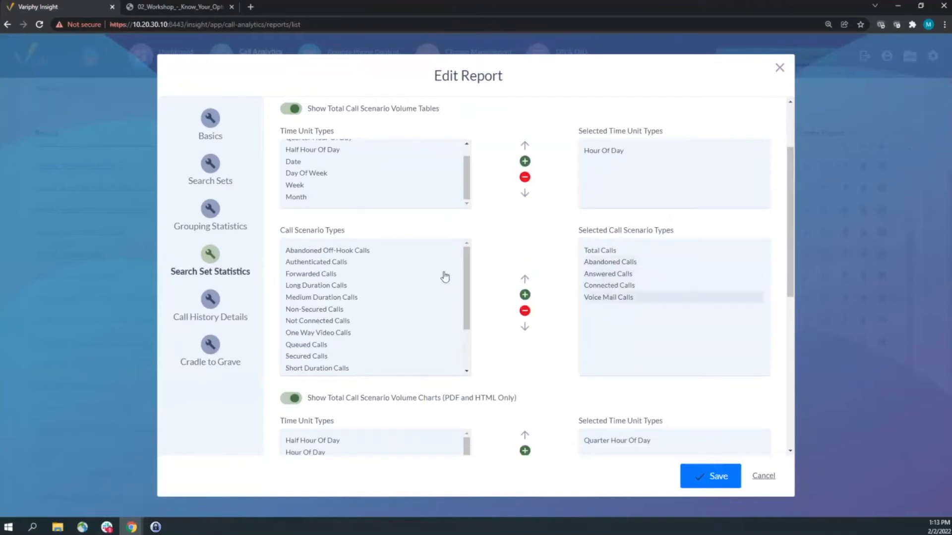
left_click_drag(468, 279, 470, 345)
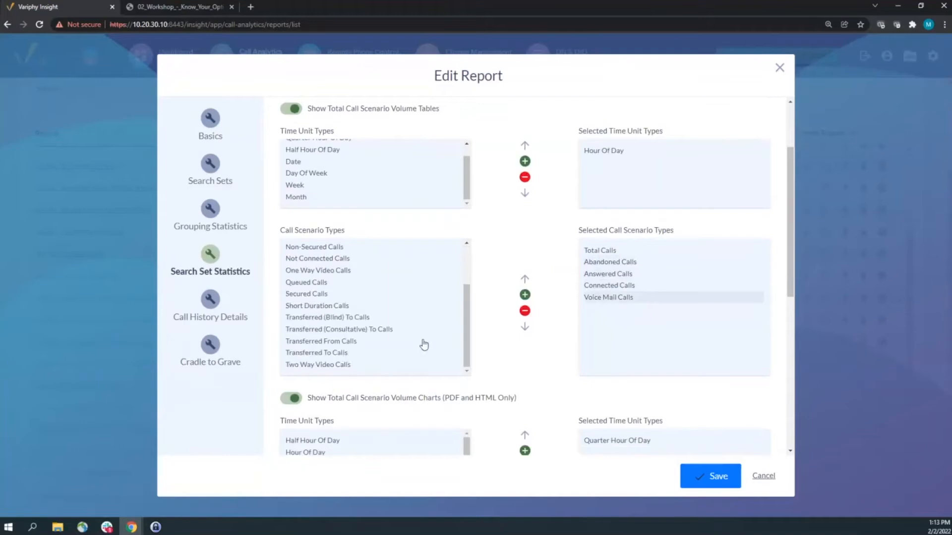
scroll(461, 330, "up", 2)
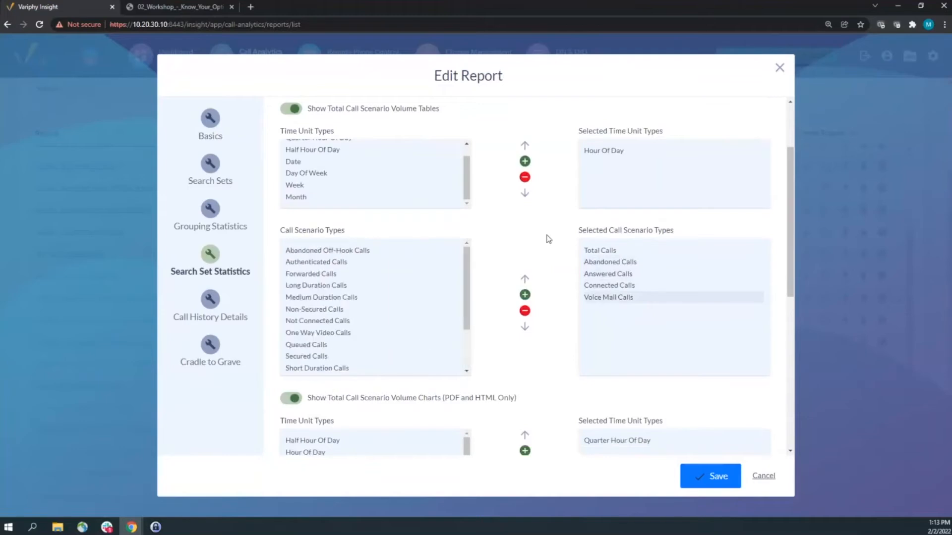
scroll(450, 183, "up", 1)
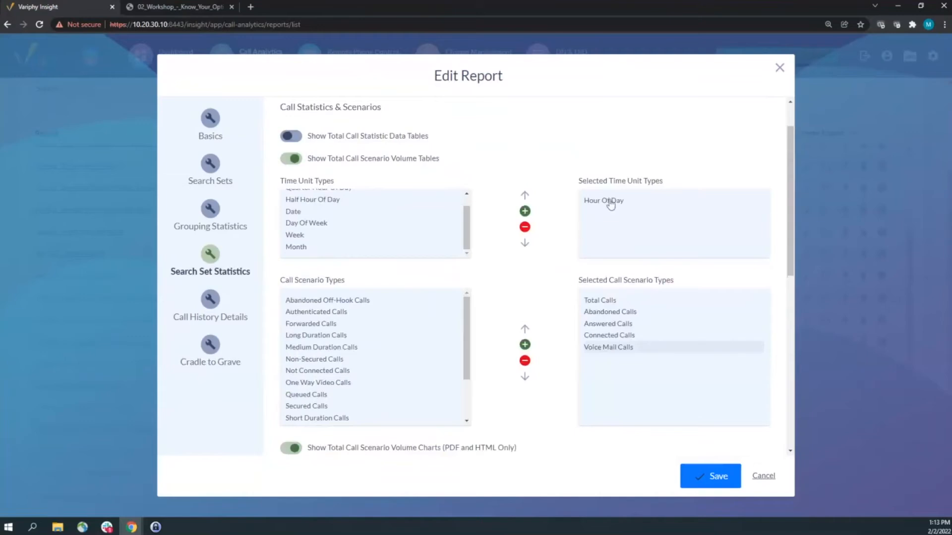
scroll(551, 319, "down", 3)
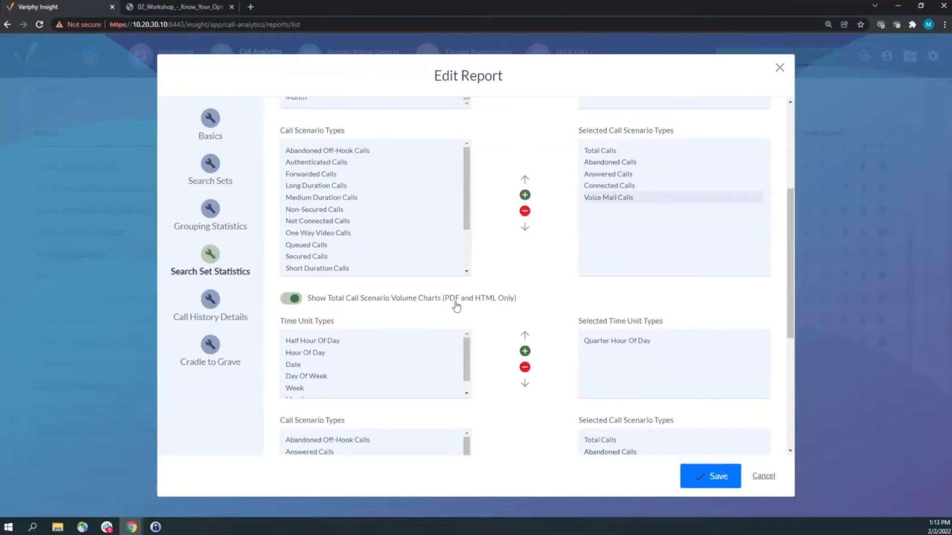
scroll(604, 243, "down", 2)
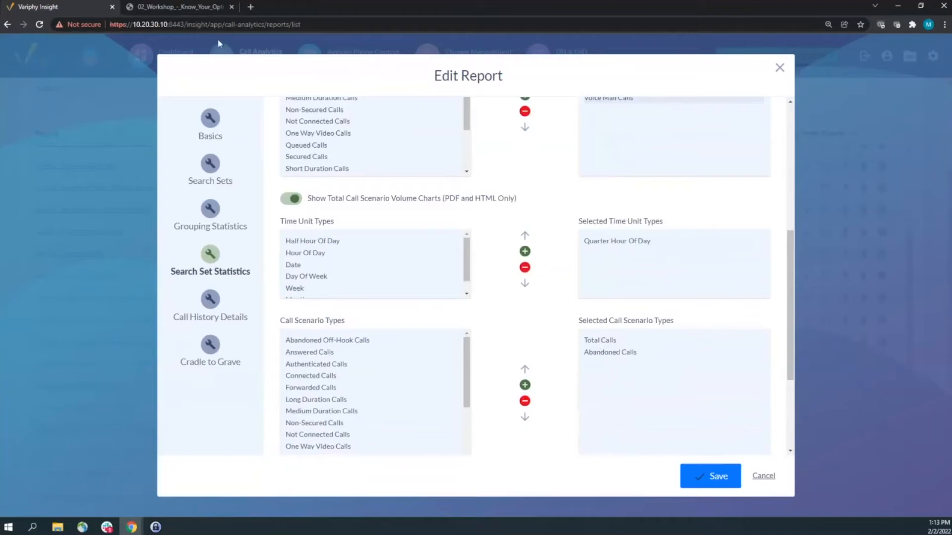
Step: Locate the Total Call Scenario Volume (Per Hour Of Day) table in the Search Set Stats PDF and highlight its title
left_click(207, 7)
scroll(431, 267, "up", 2)
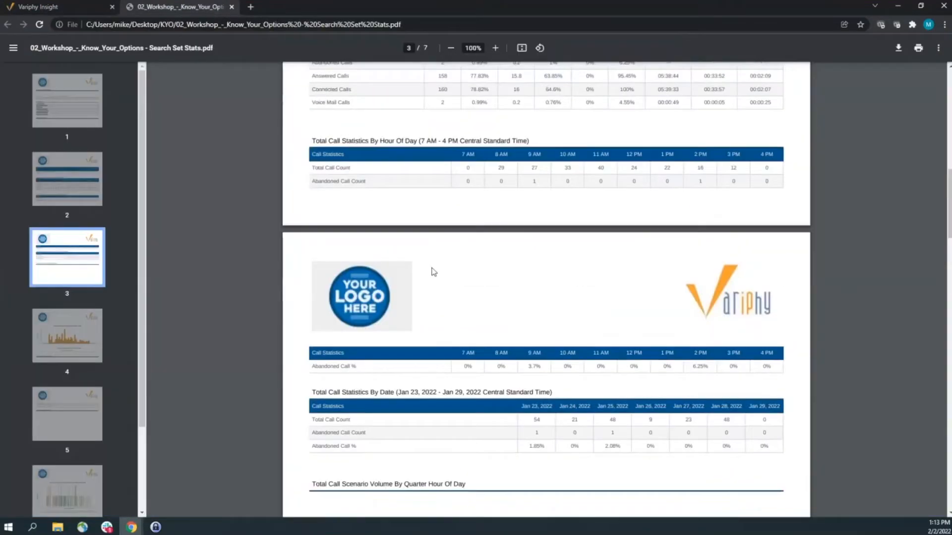
scroll(443, 271, "up", 3)
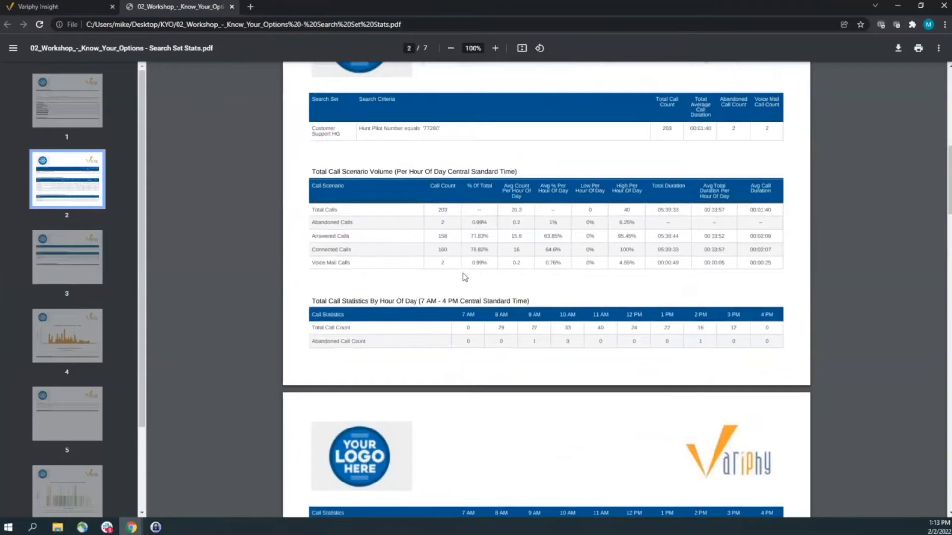
left_click_drag(311, 172, 452, 172)
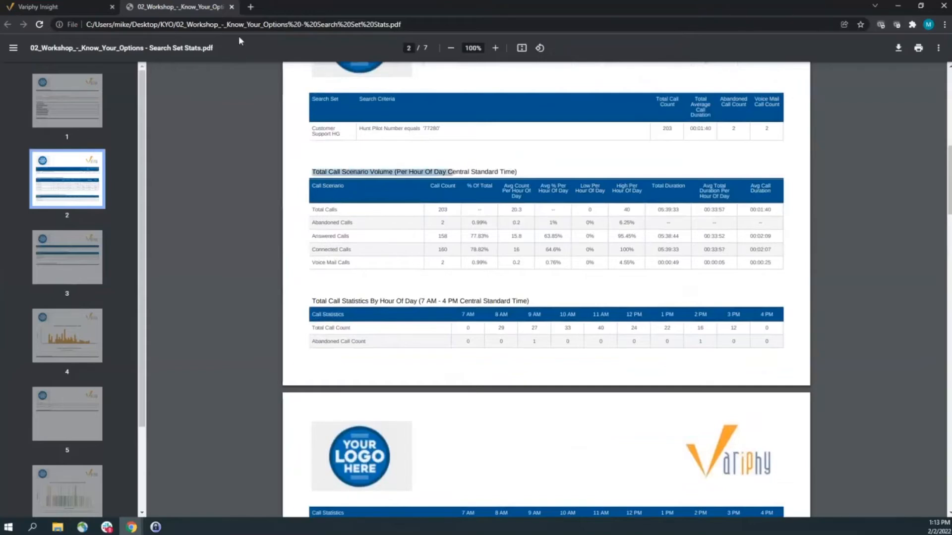
Step: Return to the report editor and review the Hour Of Day time unit and the call scenario types selected for the volume tables
left_click(70, 9)
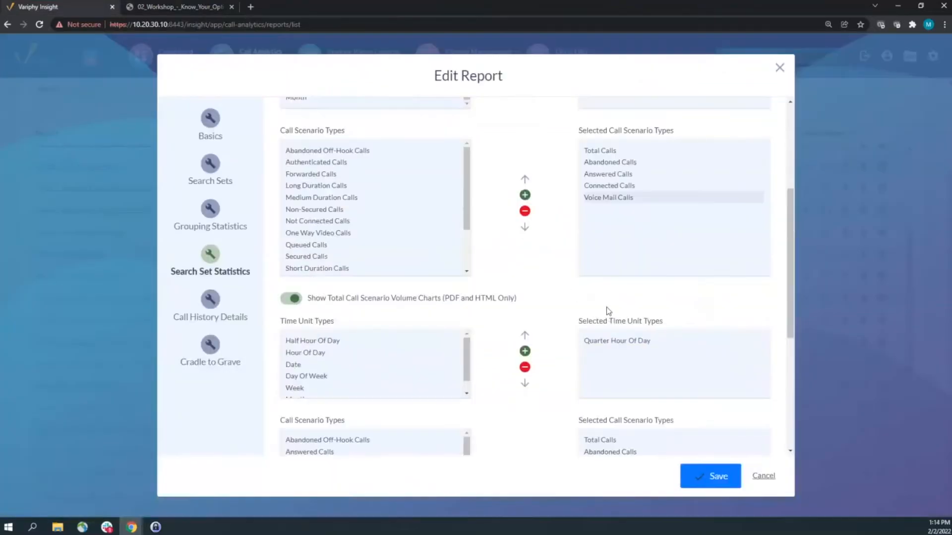
scroll(612, 278, "up", 4)
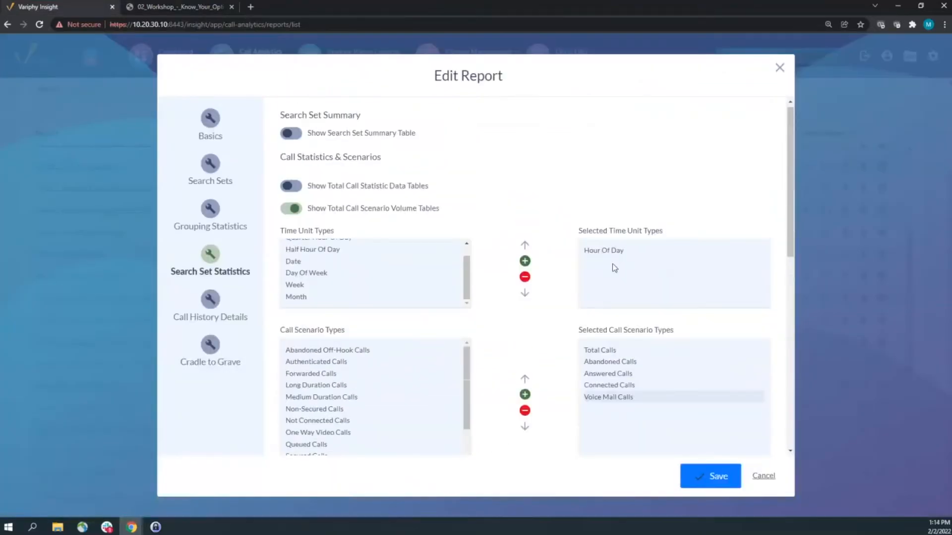
left_click(593, 255)
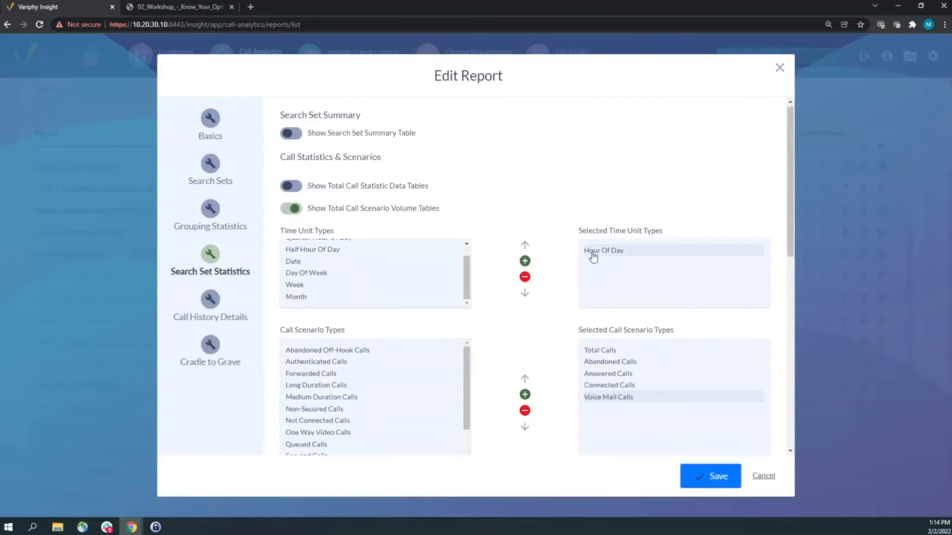
left_click(598, 353)
left_click(599, 361)
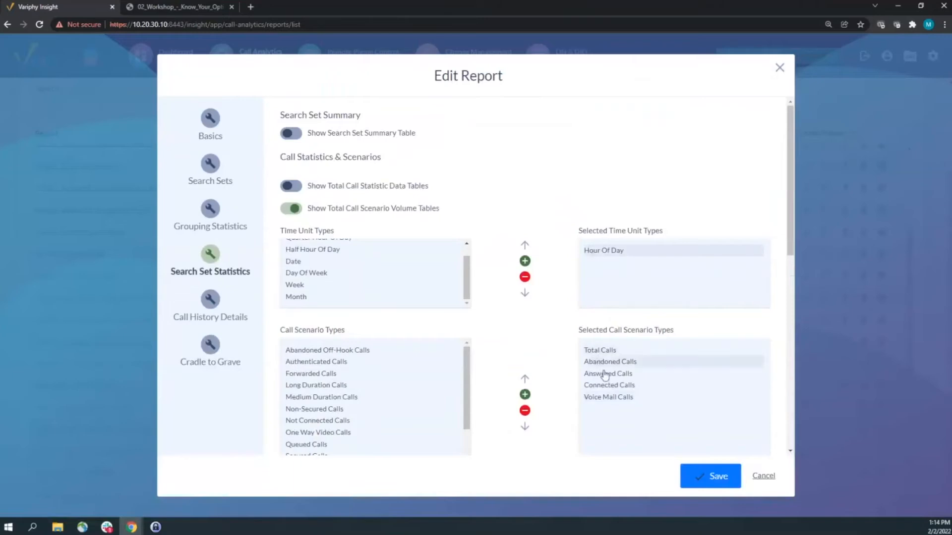
Step: Enlarge the Search Set Stats PDF to 150% and examine the Total Call Scenario Volume table's scenario rows, column headings and hour-of-day title
left_click(171, 7)
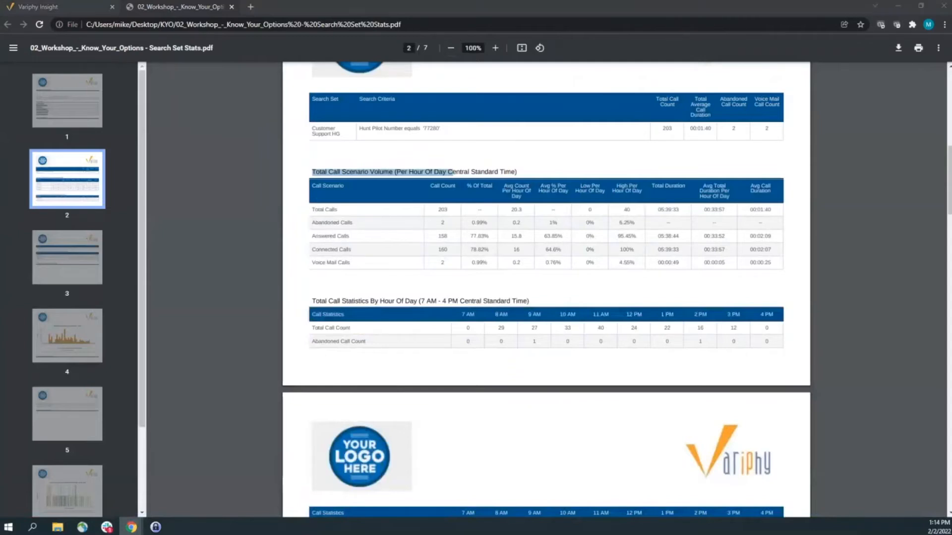
left_click(495, 48)
left_click(496, 48)
left_click(495, 48)
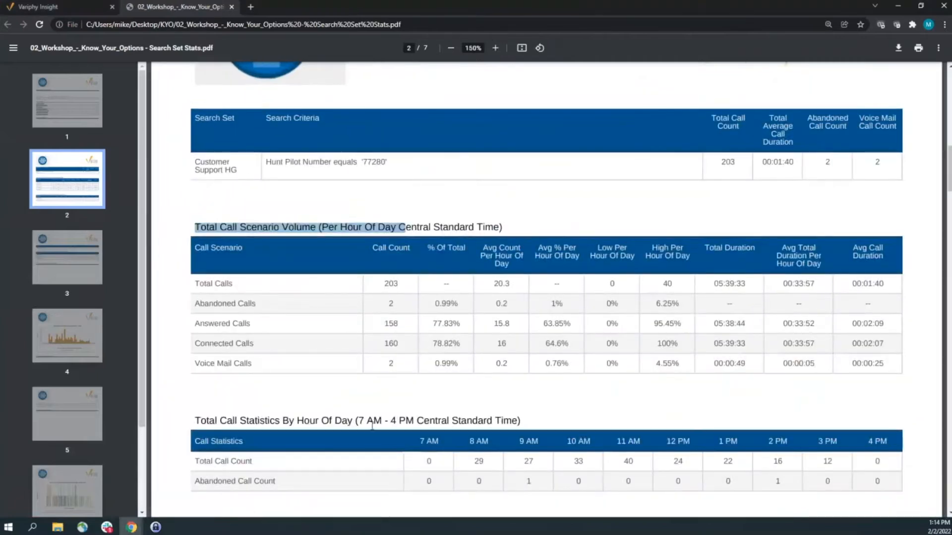
left_click_drag(193, 283, 233, 284)
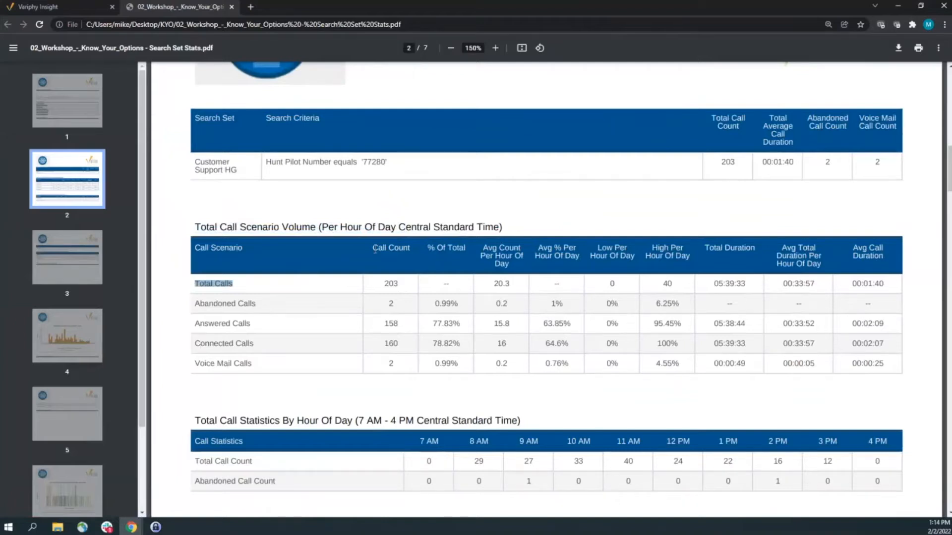
left_click(431, 251)
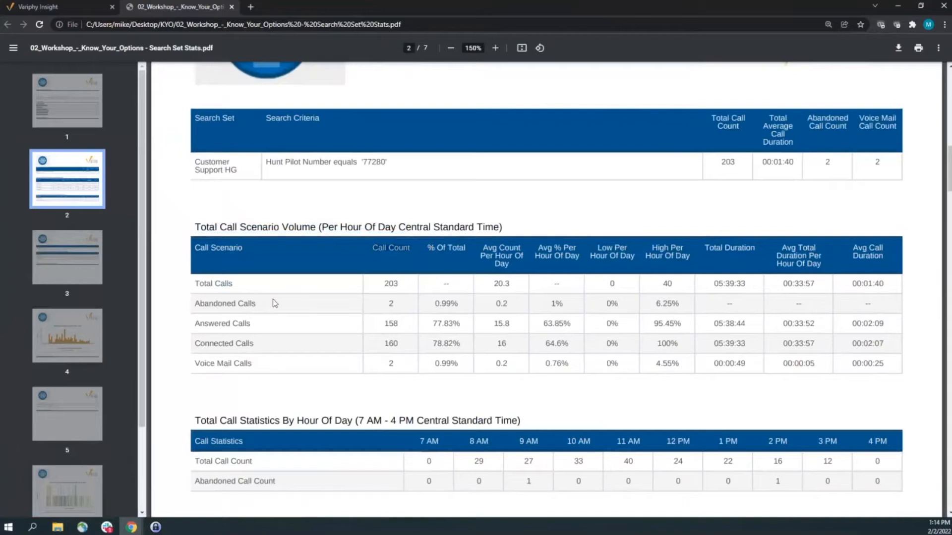
left_click_drag(196, 305, 213, 314)
left_click(500, 250)
left_click_drag(322, 227, 414, 233)
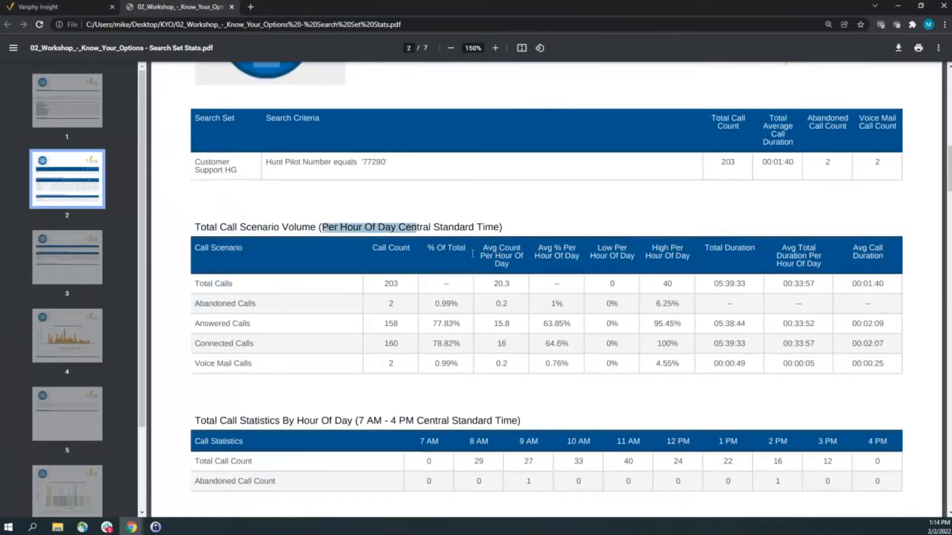
Step: Compare the Total Calls count with the search set's total call count, and examine the call counts of the other scenarios
double_click(394, 284)
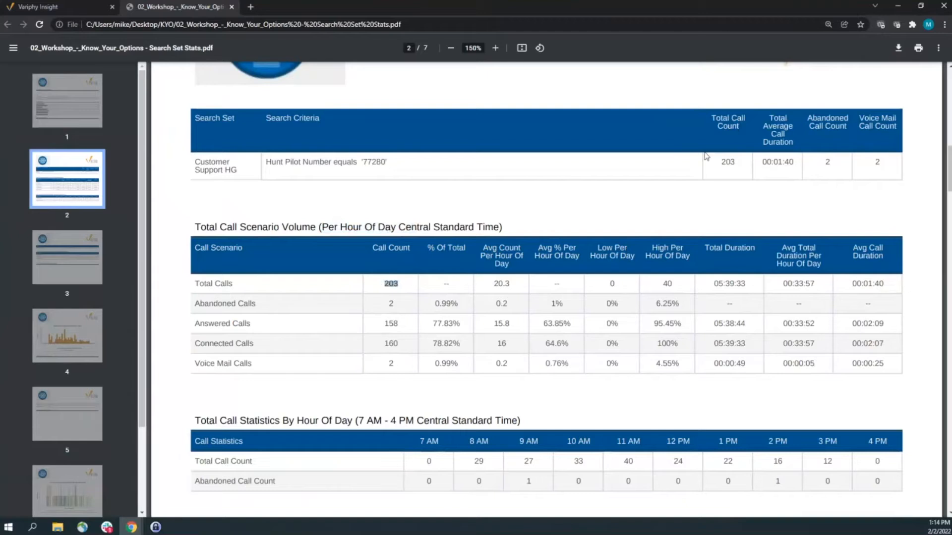
left_click_drag(714, 163, 743, 165)
double_click(391, 301)
double_click(384, 324)
double_click(389, 342)
double_click(390, 363)
double_click(391, 304)
Step: Compare the Answered Calls and Connected Calls counts with the Voice Mail Calls and Abandoned Calls counts
left_click_drag(193, 323, 247, 347)
left_click_drag(383, 324, 399, 324)
left_click_drag(384, 344, 398, 344)
left_click_drag(383, 323, 394, 323)
left_click_drag(386, 363, 397, 365)
left_click_drag(385, 304, 393, 304)
Step: Locate the Total Call Scenario Volume By Quarter Hour Of Day chart on page 4 of the PDF
scroll(385, 339, "down", 5)
scroll(437, 144, "down", 20)
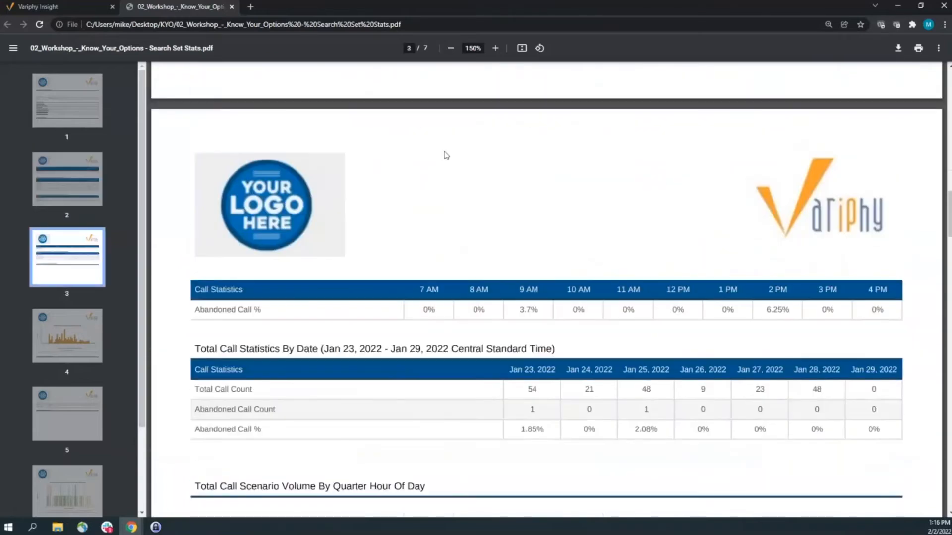
scroll(535, 136, "up", 1)
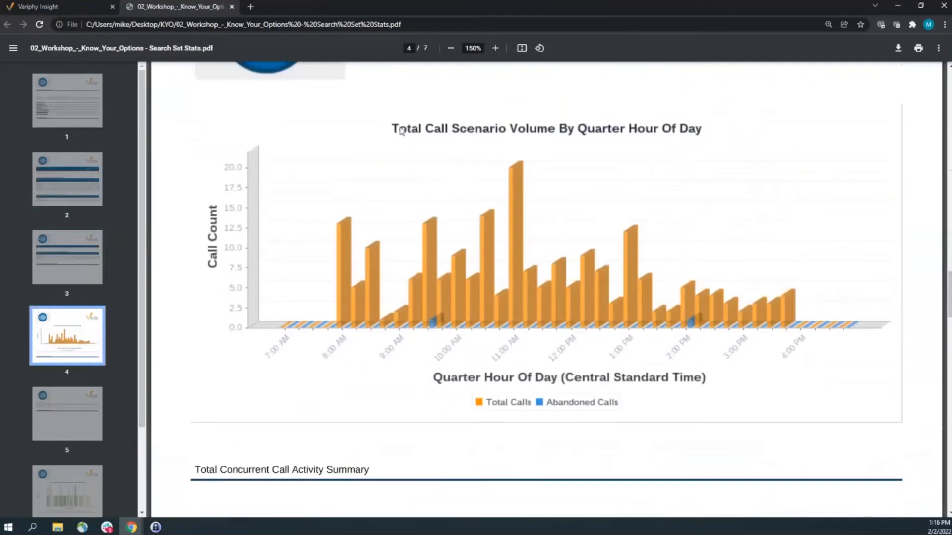
Step: Turn off Show Total Call Scenario Volume Tables in the report's Search Set Statistics
left_click(94, 7)
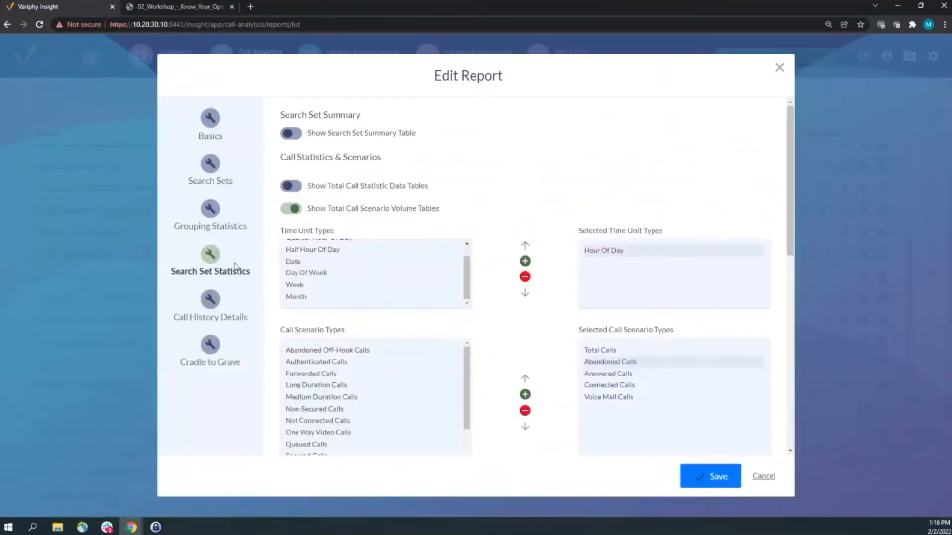
scroll(315, 174, "down", 2)
scroll(315, 175, "up", 1)
left_click(292, 110)
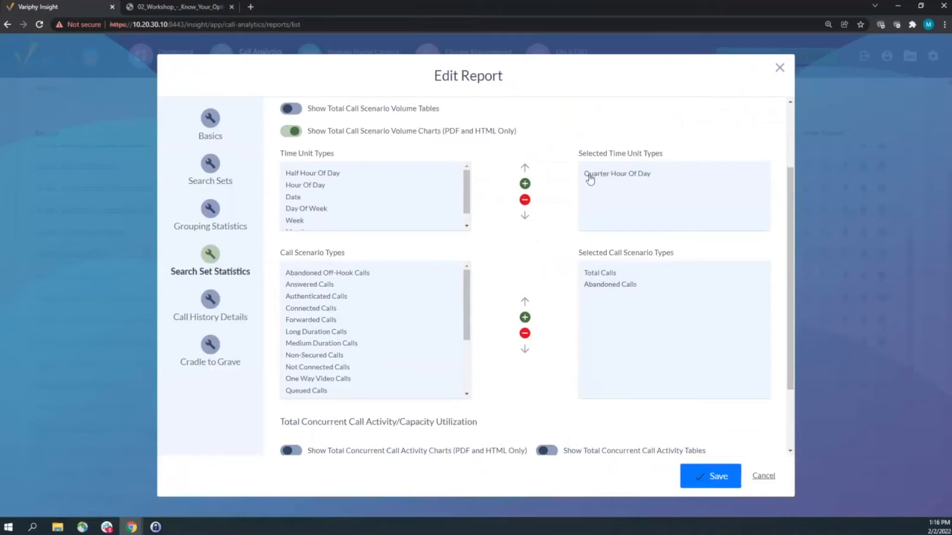
Step: Compare the volume charts' Quarter Hour Of Day, Total Calls and Abandoned Calls selections with the chart in the PDF
left_click(613, 174)
left_click(600, 274)
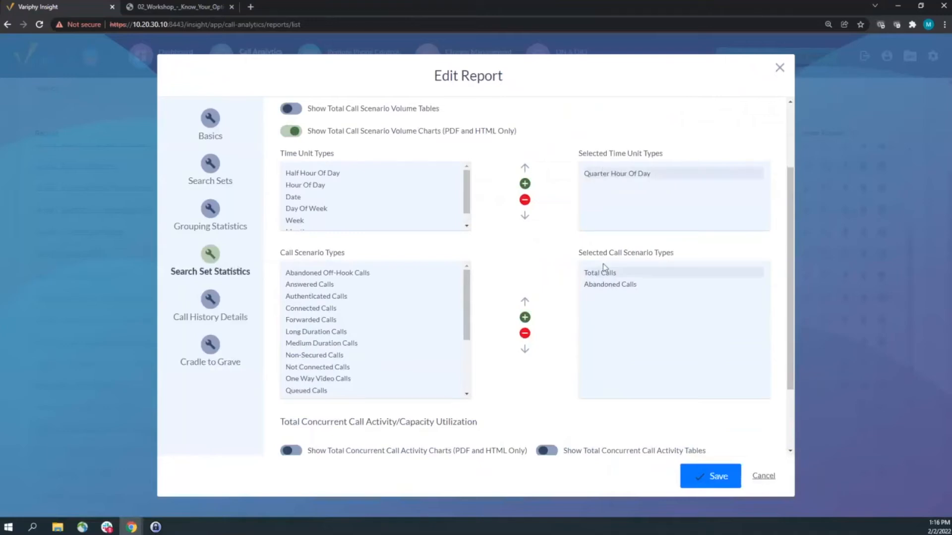
left_click(175, 7)
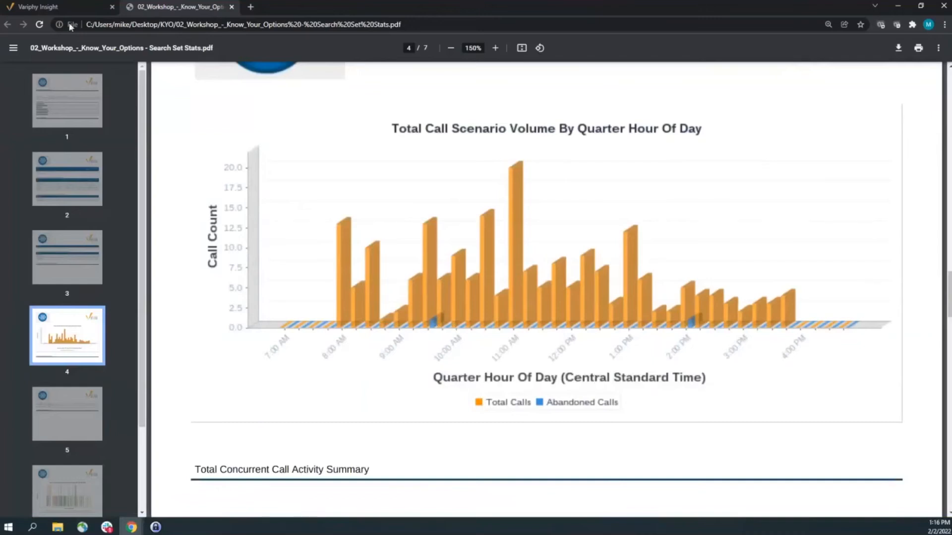
left_click(62, 7)
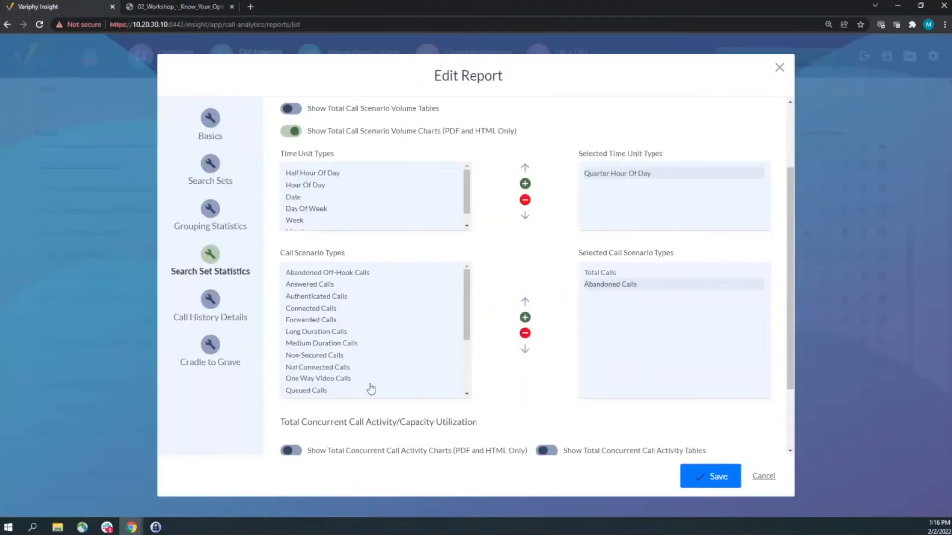
Step: Turn off the Total Call Scenario Volume Charts and enable both the Total Concurrent Call Activity Charts and Tables
scroll(370, 382, "down", 3)
scroll(376, 373, "down", 4)
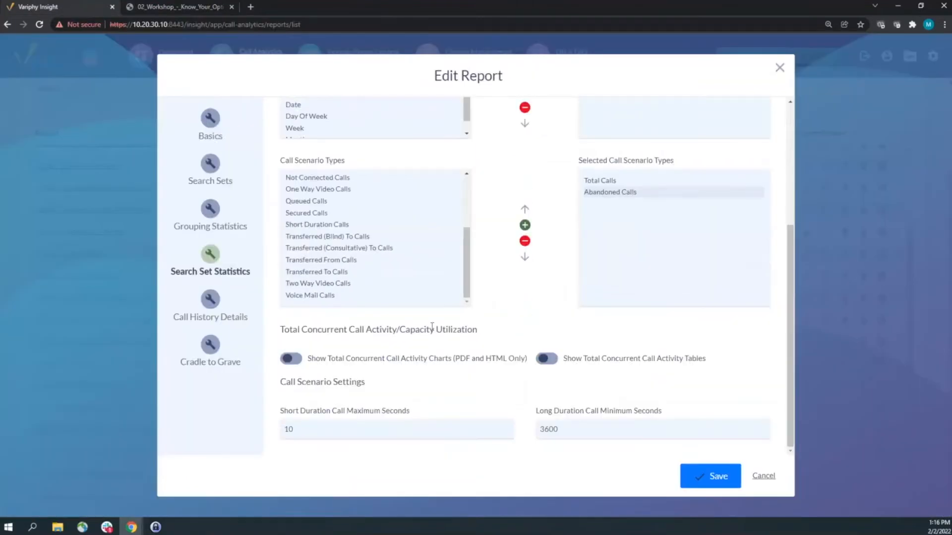
scroll(372, 268, "up", 10)
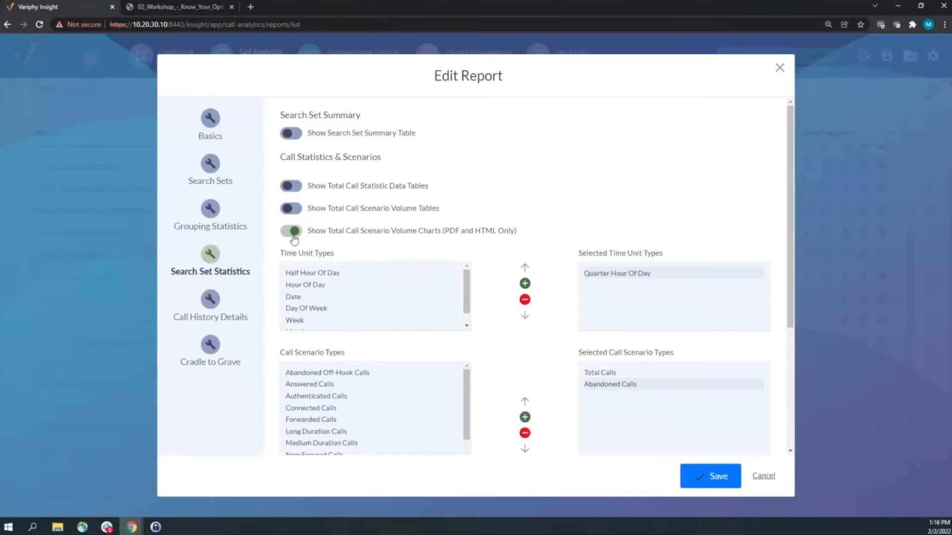
left_click(293, 240)
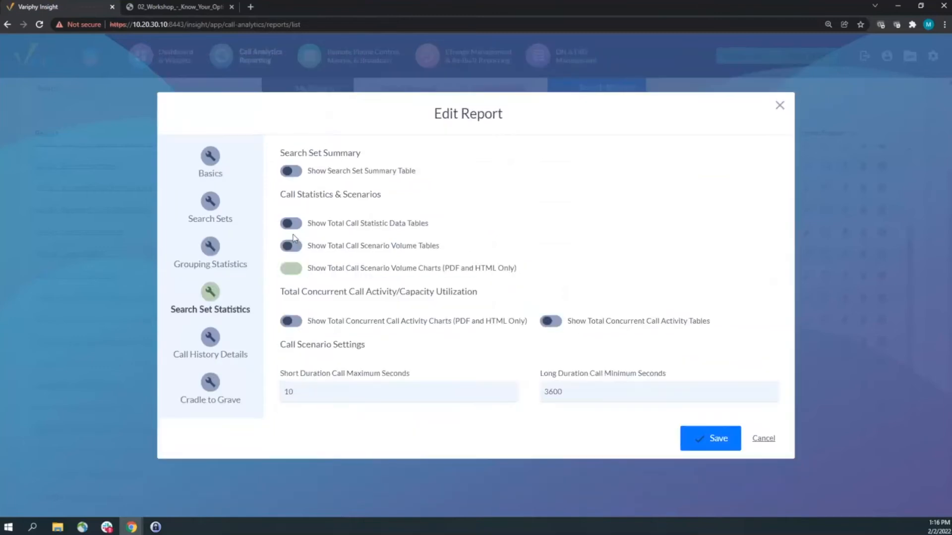
left_click(293, 324)
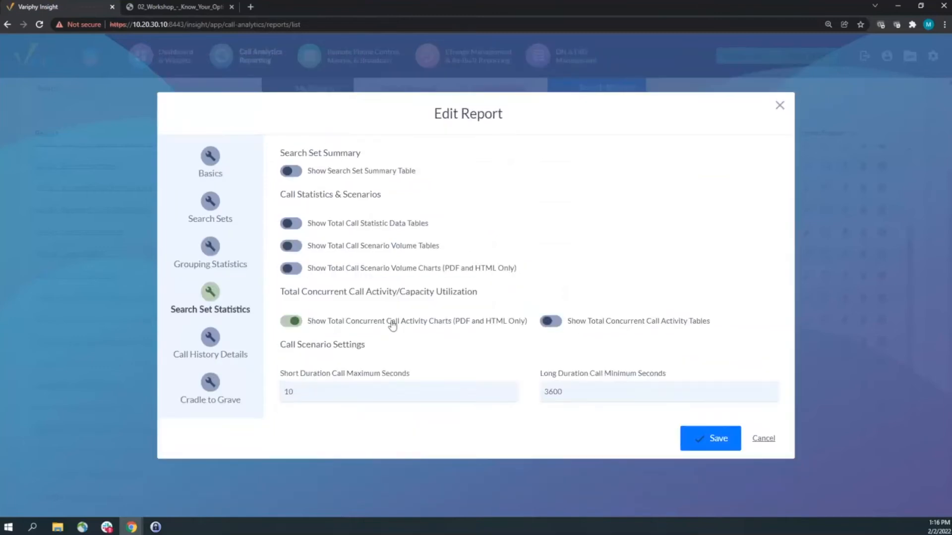
left_click(553, 324)
Step: Examine Peak Concurrent Calls, Peak Duration and Avg Concurrent Calls on page 5 of the Search Set Stats PDF
left_click(151, 7)
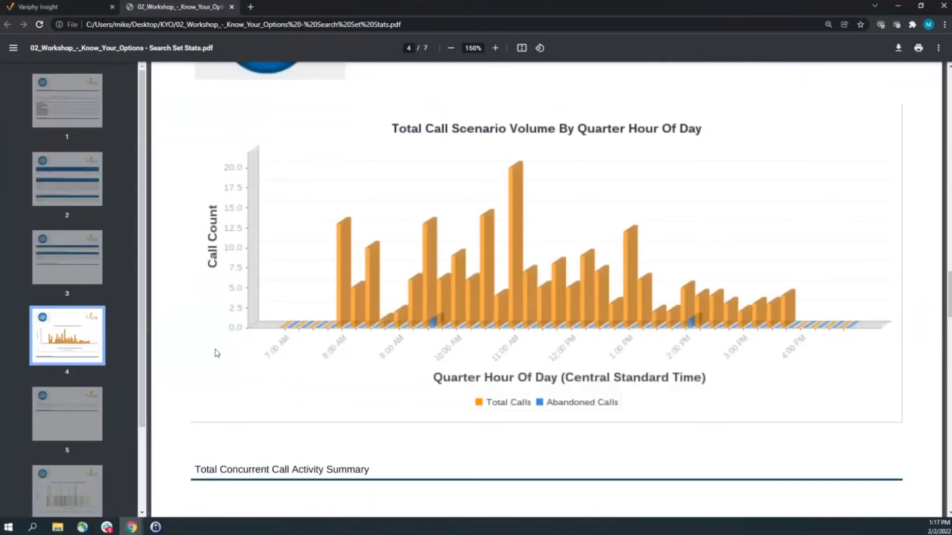
left_click(82, 430)
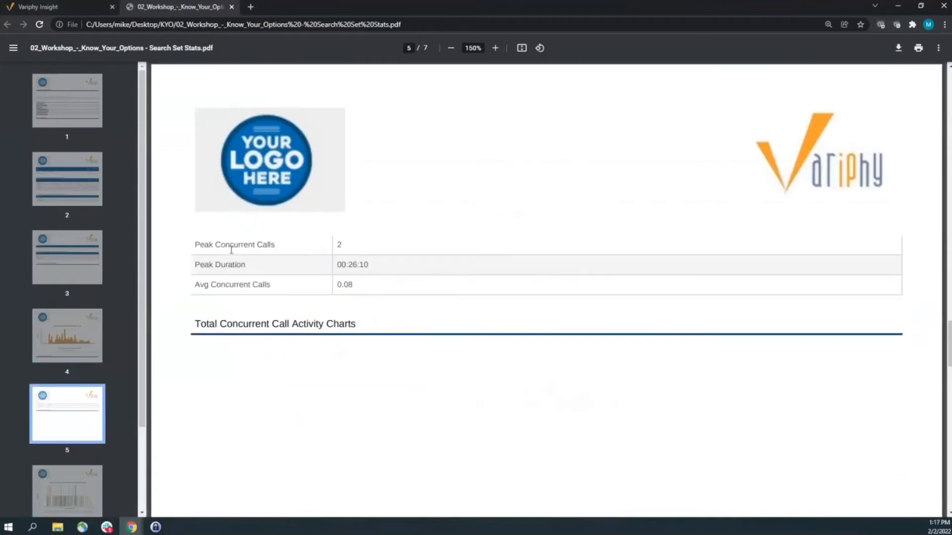
left_click_drag(197, 248, 339, 250)
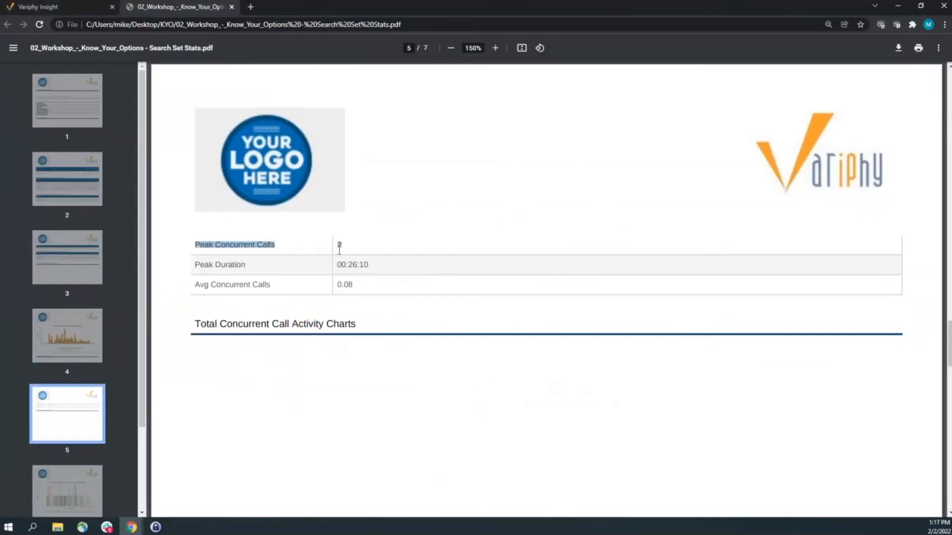
left_click(339, 250)
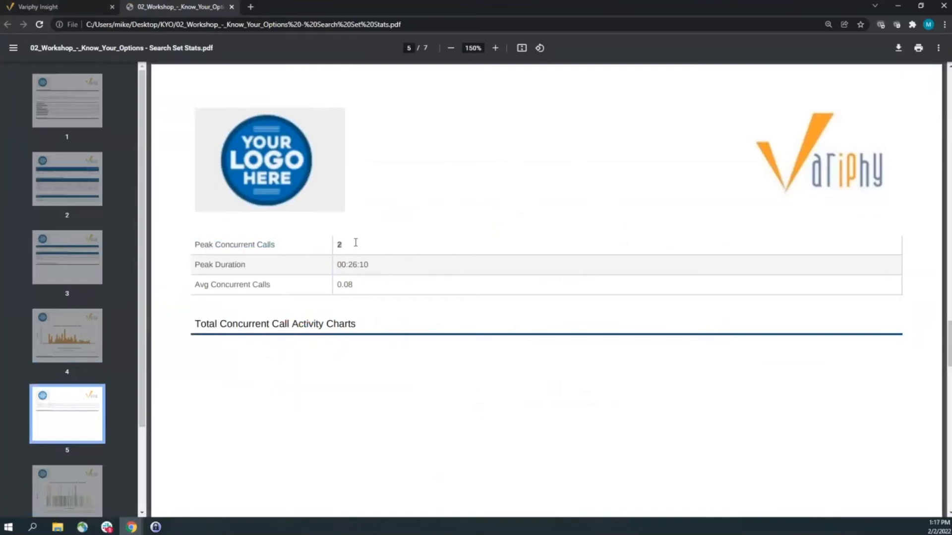
left_click_drag(211, 268, 371, 267)
left_click_drag(326, 288, 355, 286)
Step: Examine the Total Concurrent Call Activity/Streams chart on page 6 and compare it with the report's concurrent call activity options
scroll(378, 302, "down", 3)
scroll(450, 341, "down", 5)
scroll(450, 341, "down", 5)
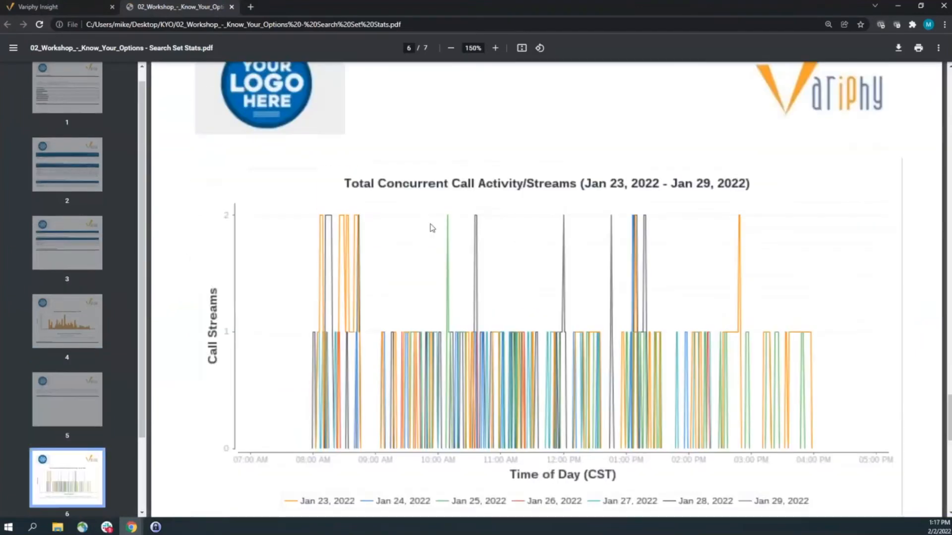
left_click(89, 7)
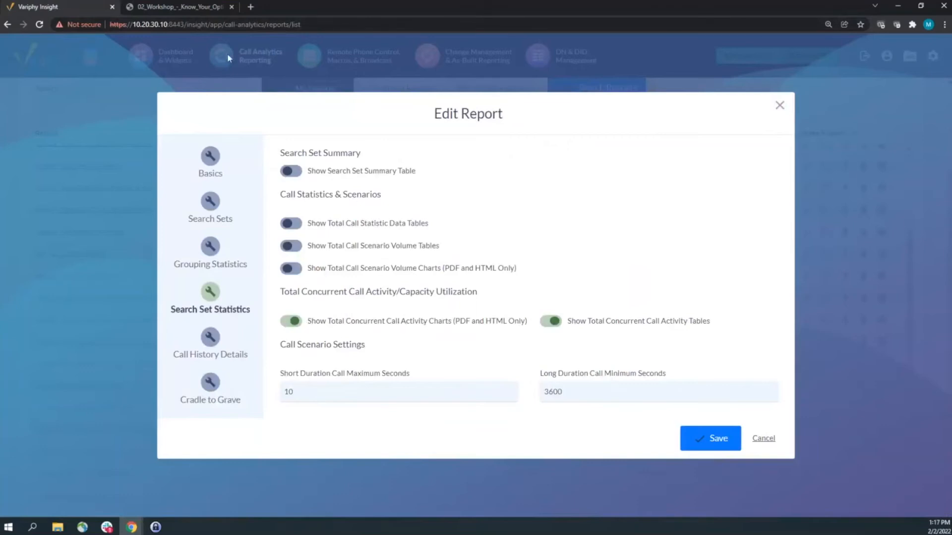
left_click(191, 11)
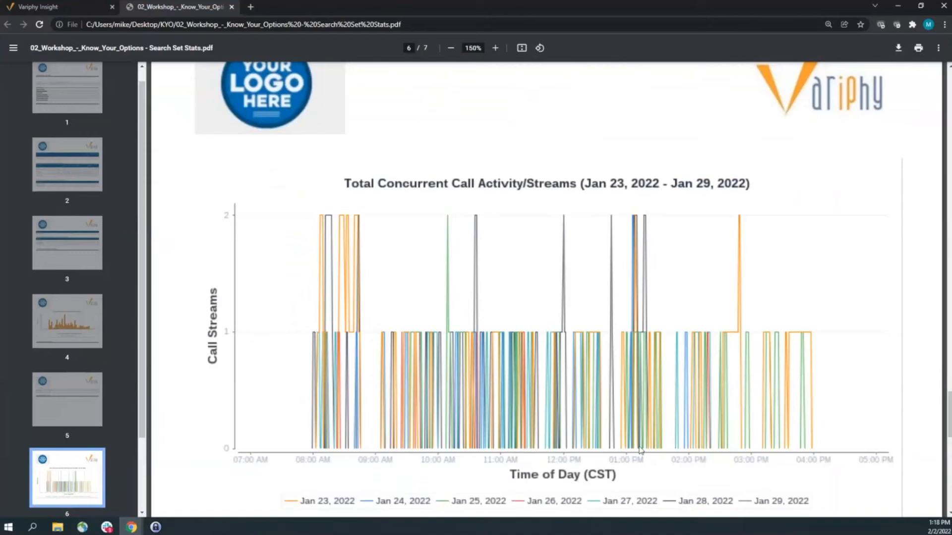
Step: Examine the concurrent calls, time duration and time window percentage in the Total Concurrent Call Activity Table on page 7
scroll(404, 323, "down", 10)
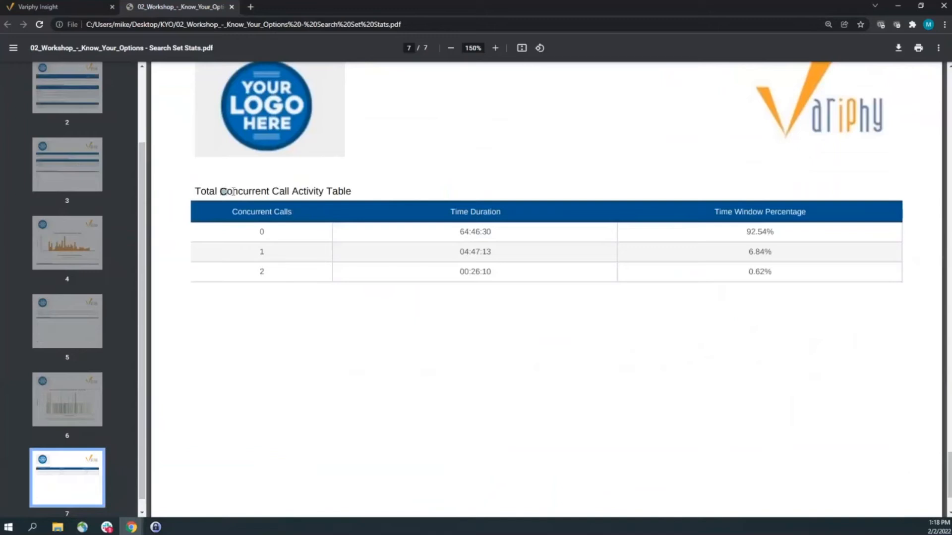
left_click_drag(221, 192, 324, 192)
left_click(249, 231)
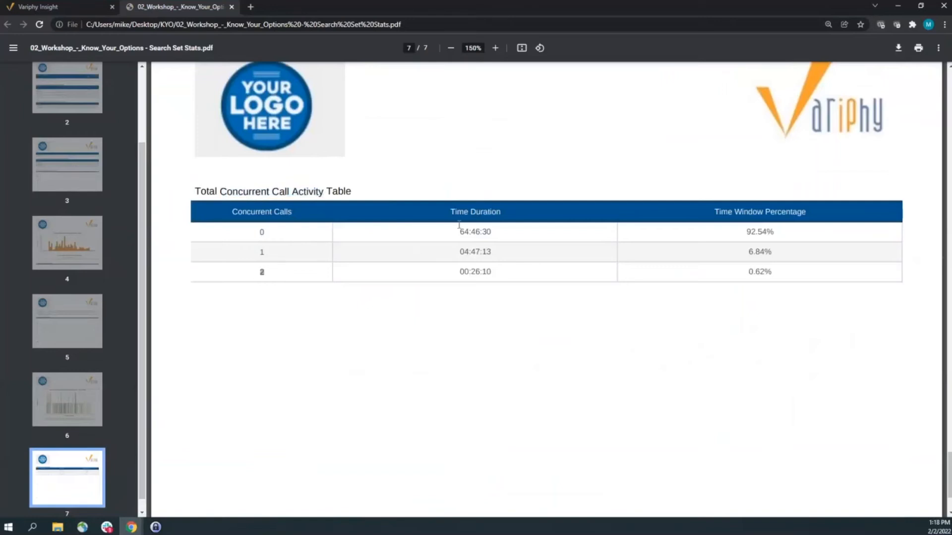
left_click_drag(455, 232, 513, 236)
left_click(257, 231)
left_click_drag(742, 232, 780, 233)
Step: Close the Search Set Stats PDF and enable data grouping in the report's Grouping Statistics
left_click(232, 7)
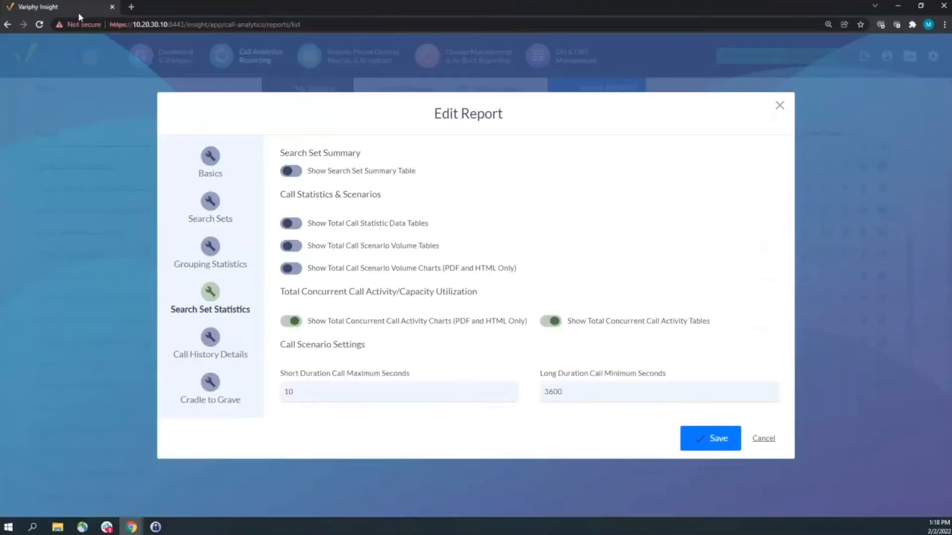
left_click(217, 266)
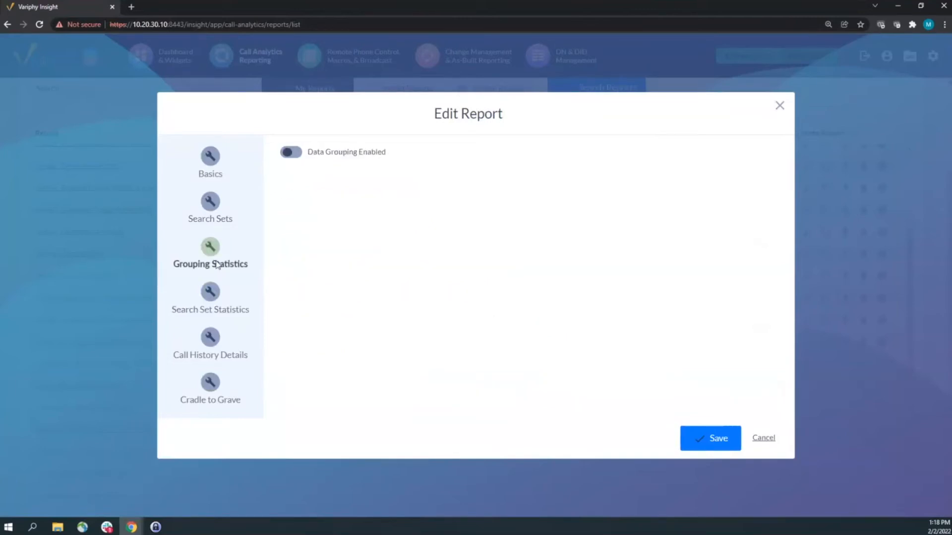
left_click(294, 154)
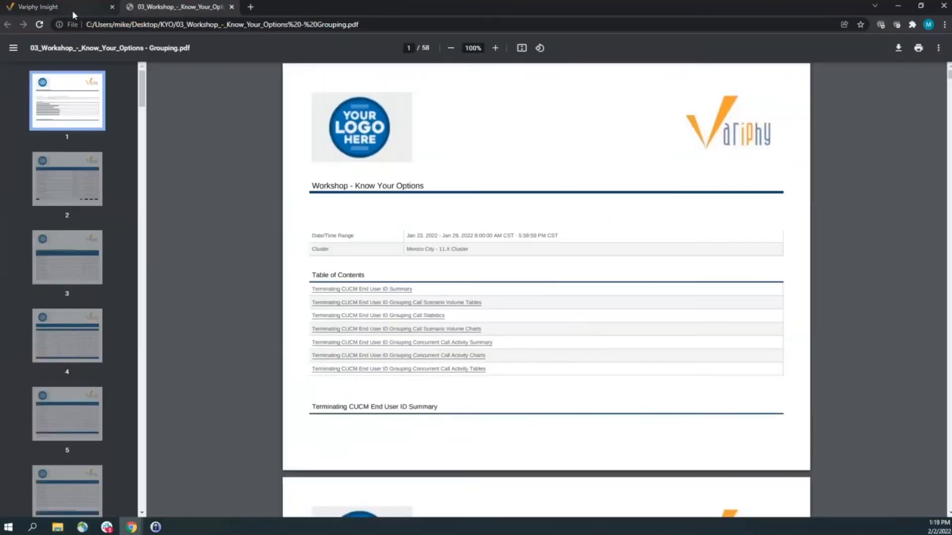
Step: Return to the report editor and set the primary grouping type to Terminating CUCM End User ID with data grouping enabled
left_click(73, 10)
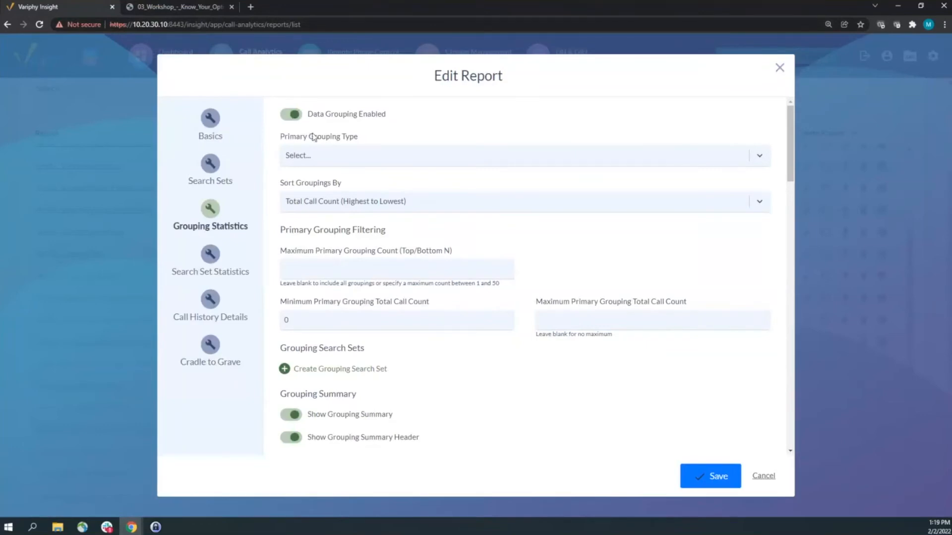
left_click(340, 155)
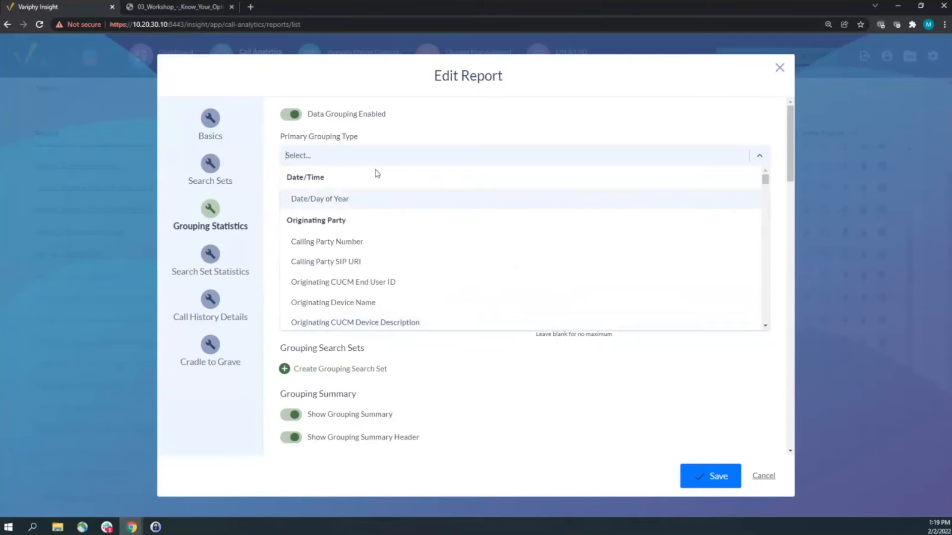
type("end us")
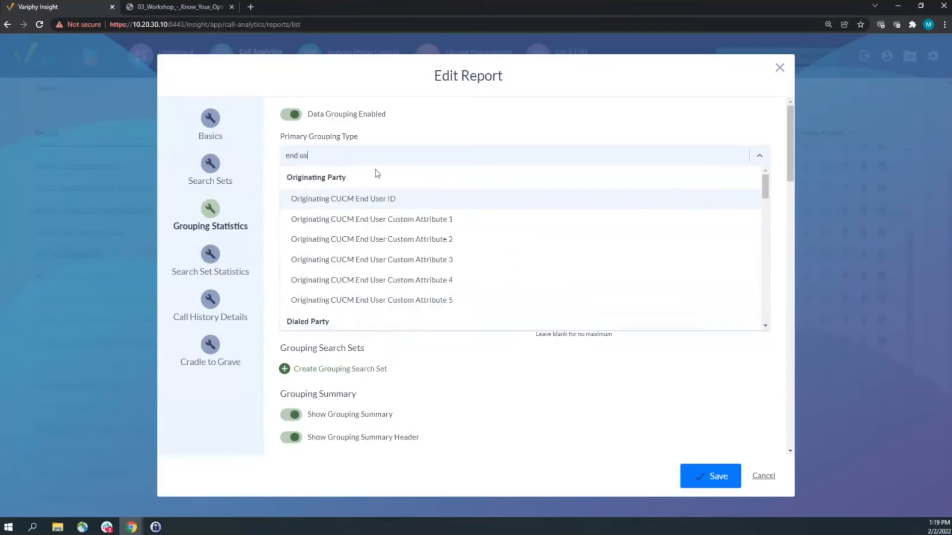
scroll(369, 223, "down", 4)
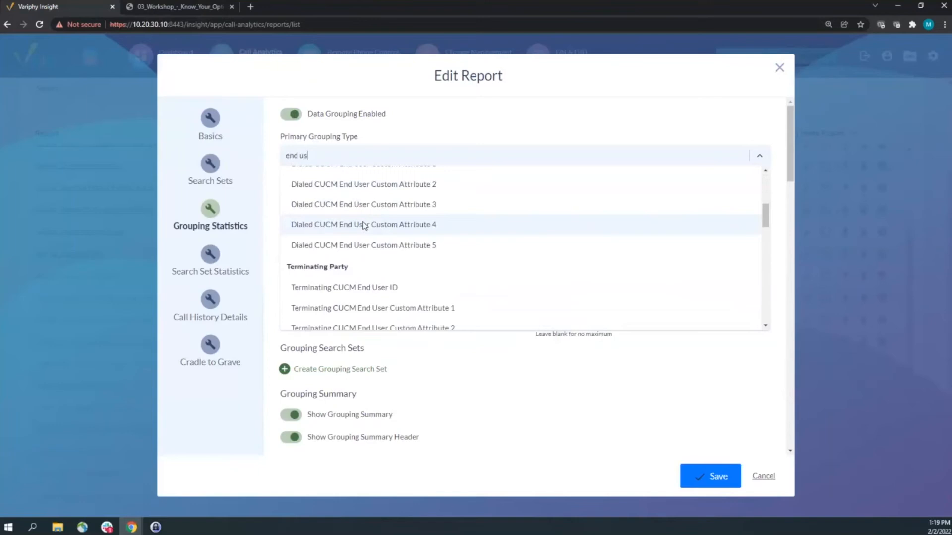
left_click(389, 286)
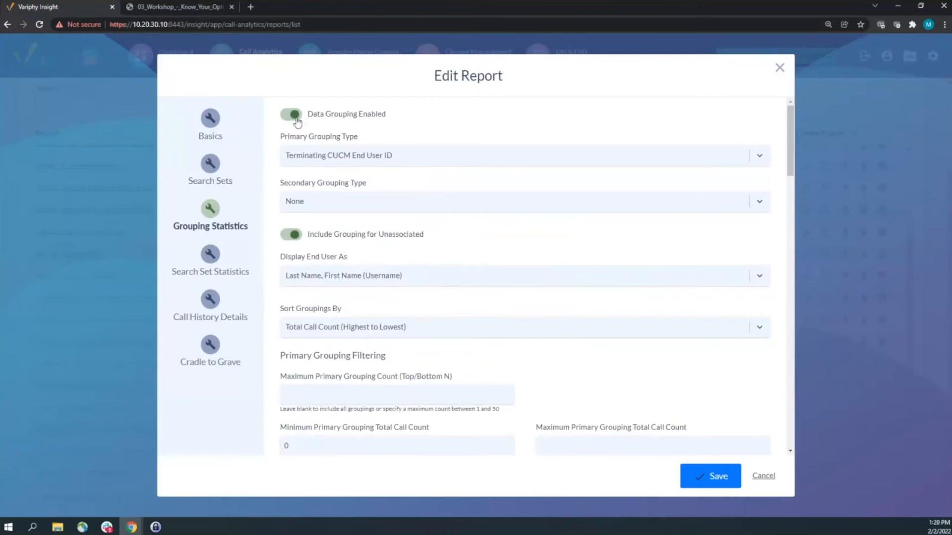
left_click(292, 115)
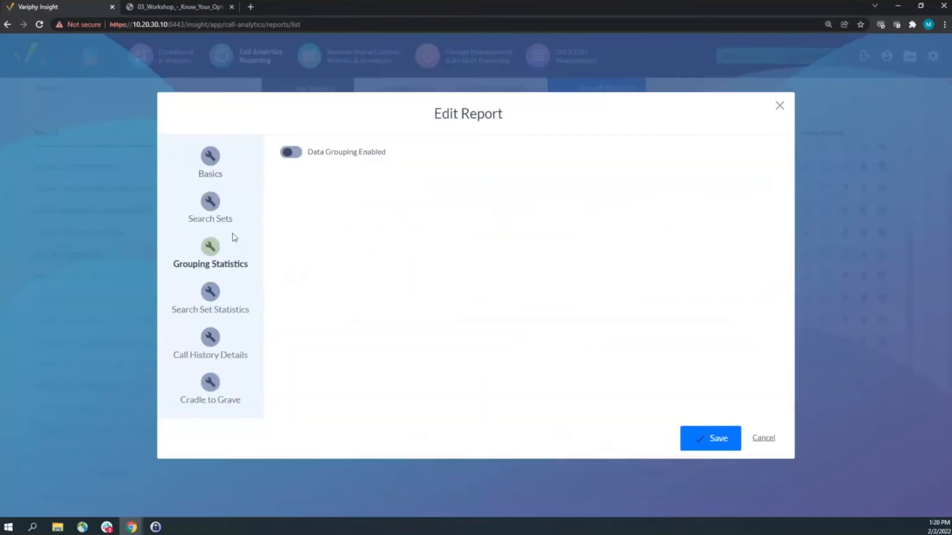
left_click(293, 158)
Step: Switch to the Grouping PDF and locate the Terminating CUCM End User ID Summary heading and its table
left_click(178, 7)
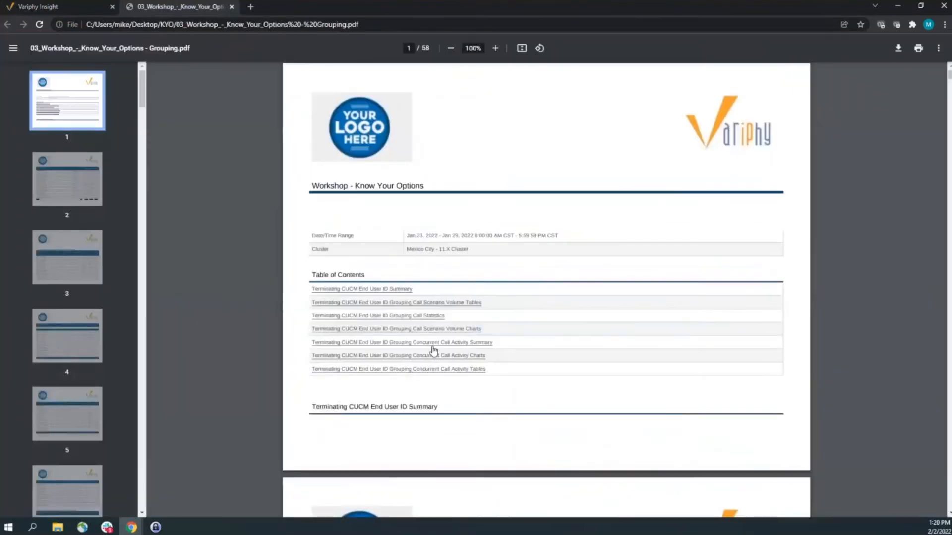
scroll(433, 347, "down", 6)
scroll(321, 181, "up", 2)
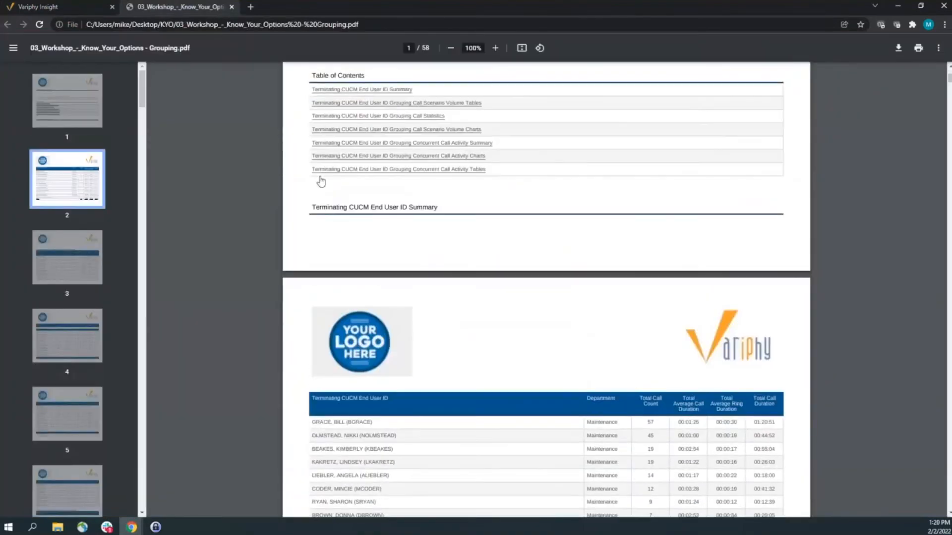
left_click_drag(312, 207, 460, 205)
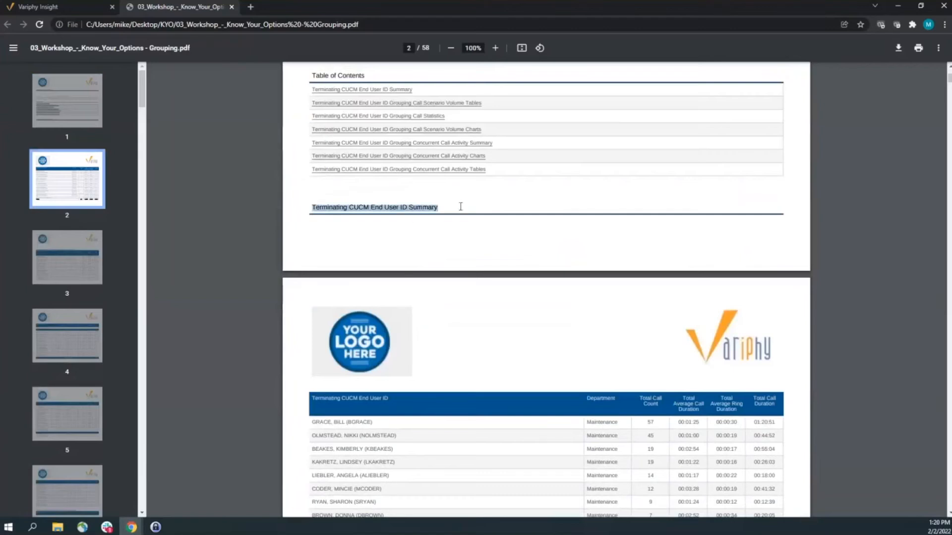
Step: Review the available Primary Grouping Type and Secondary Grouping Type options in the report's Grouping Statistics without changing them
left_click(84, 8)
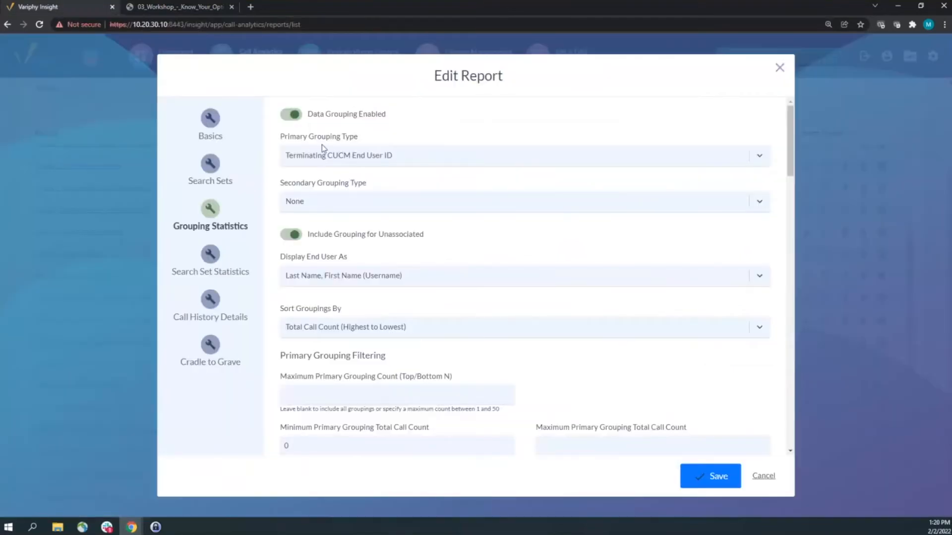
left_click(308, 162)
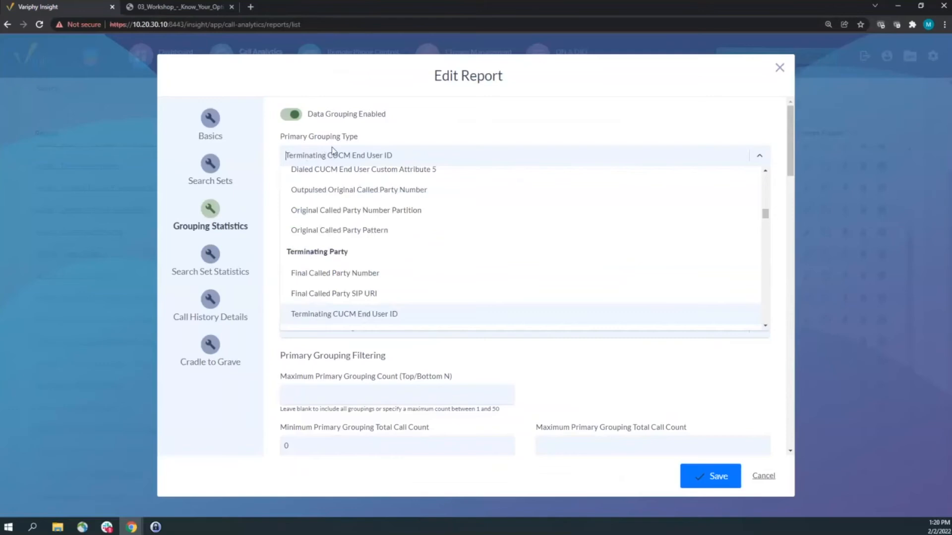
left_click(332, 151)
left_click(315, 206)
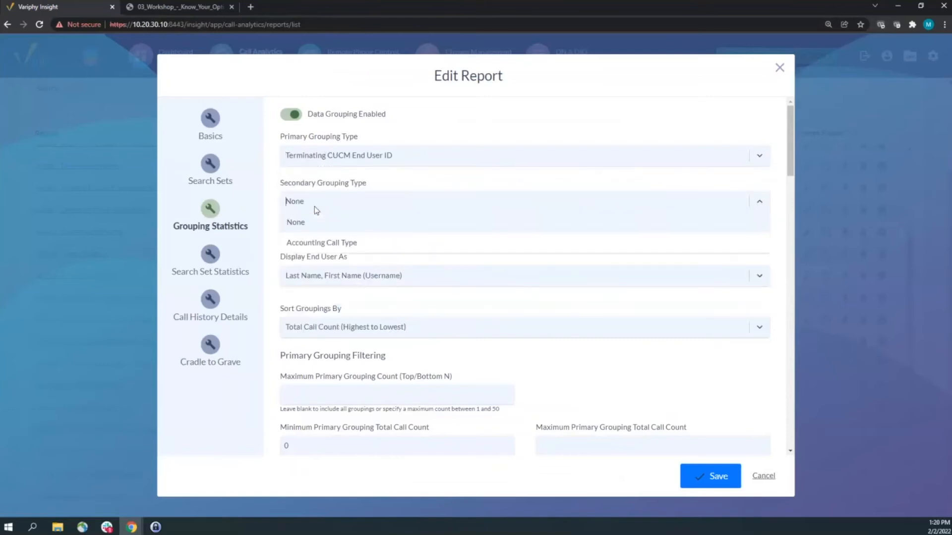
left_click(322, 158)
left_click(322, 158)
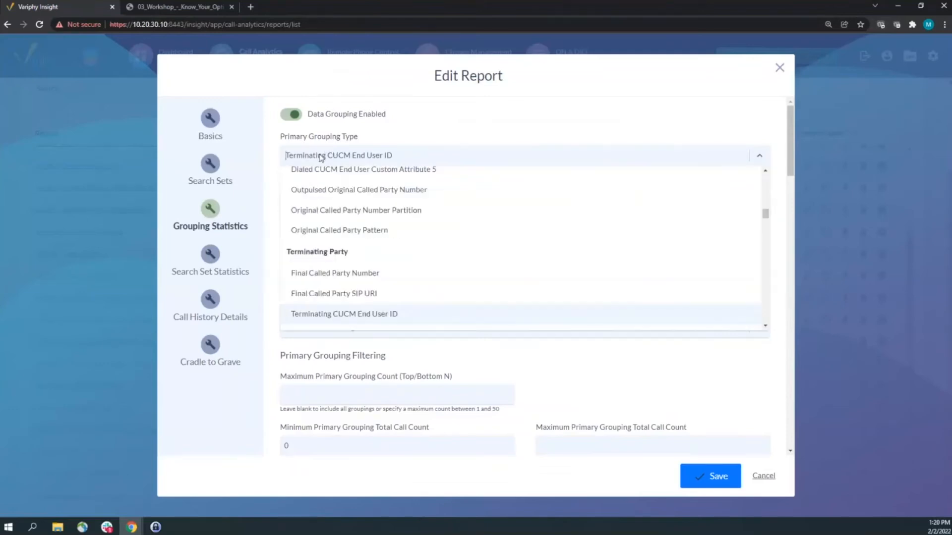
left_click(414, 139)
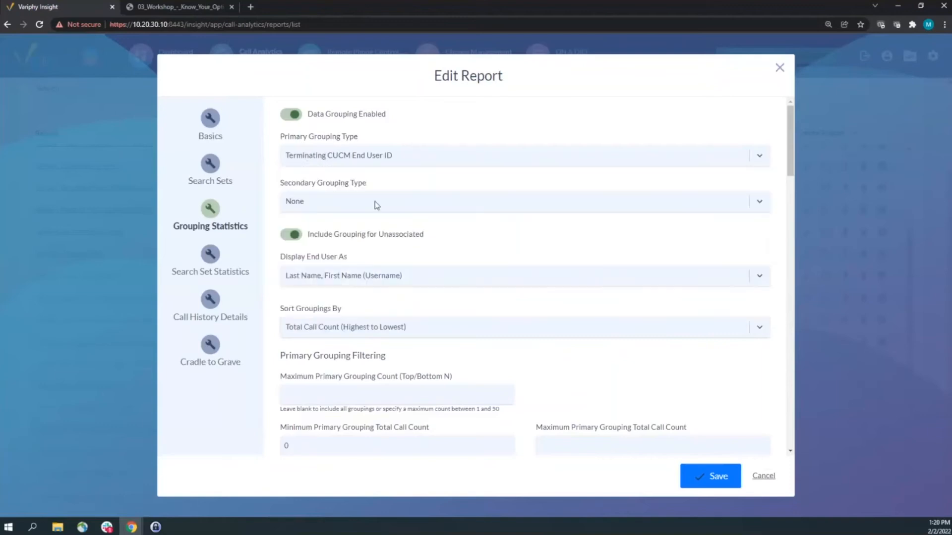
left_click(377, 205)
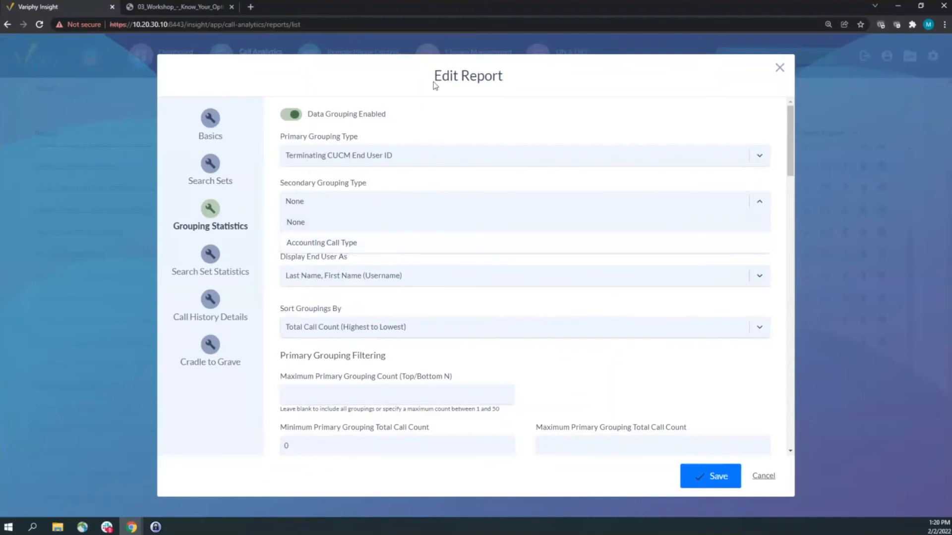
left_click(454, 112)
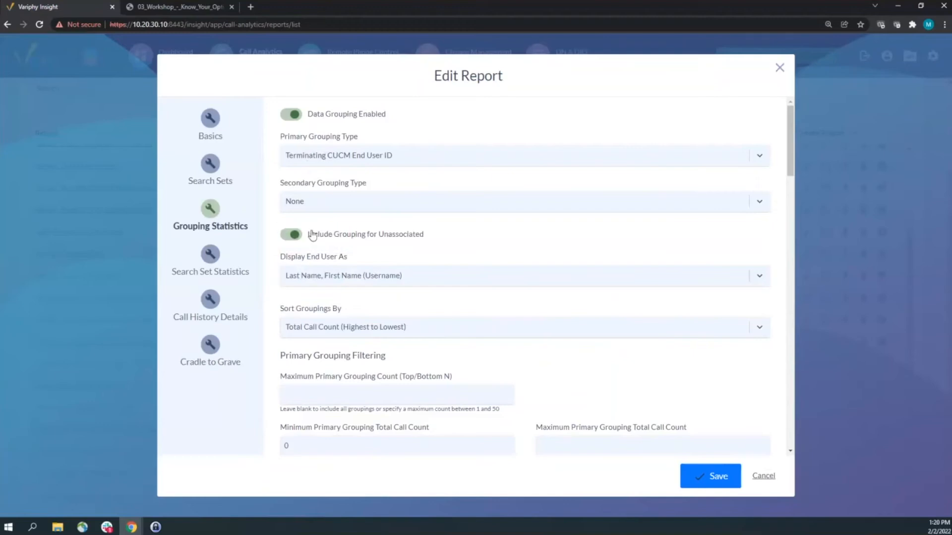
Step: Compare the Include Grouping for Unassociated option with the No Associated Terminating CUCM End User ID row in the Grouping PDF
left_click_drag(309, 234, 440, 240)
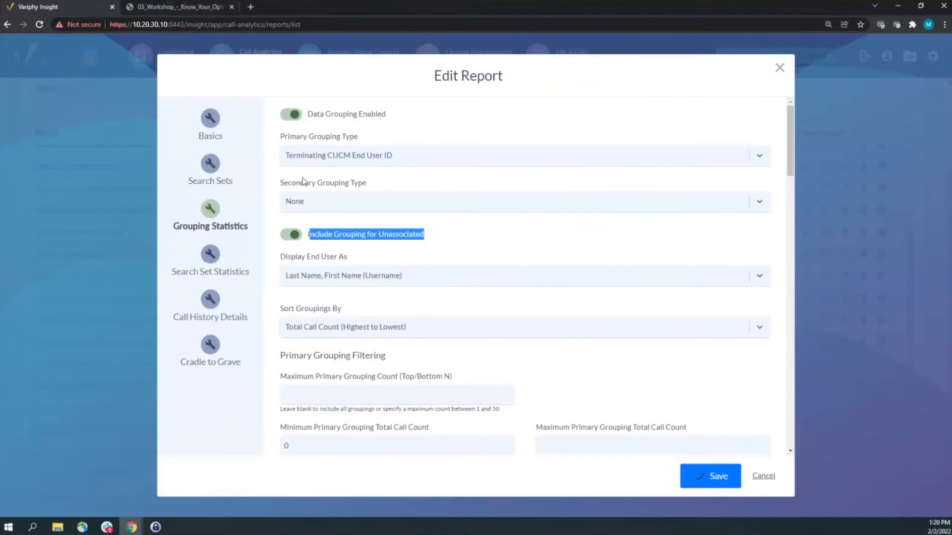
left_click(194, 7)
scroll(341, 192, "down", 1)
scroll(341, 203, "down", 4)
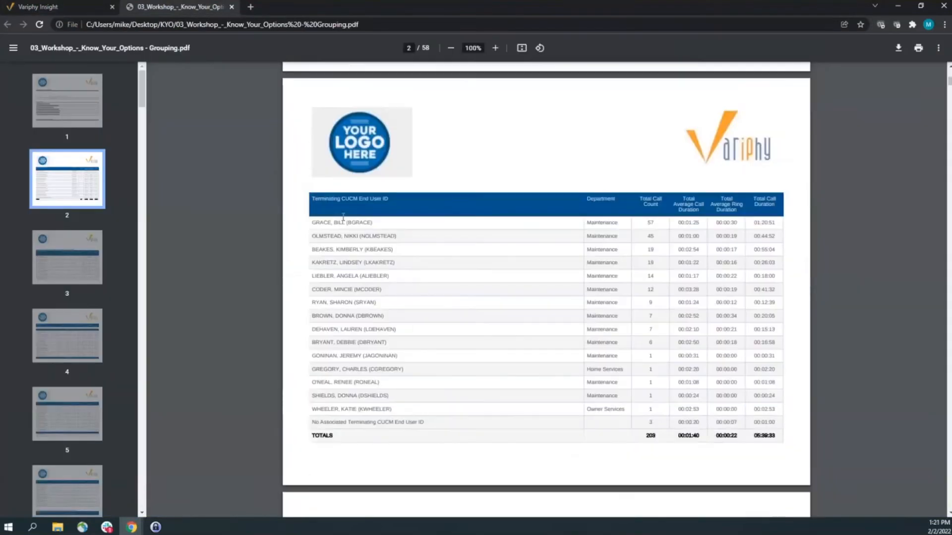
left_click_drag(317, 220, 361, 223)
scroll(305, 284, "down", 3)
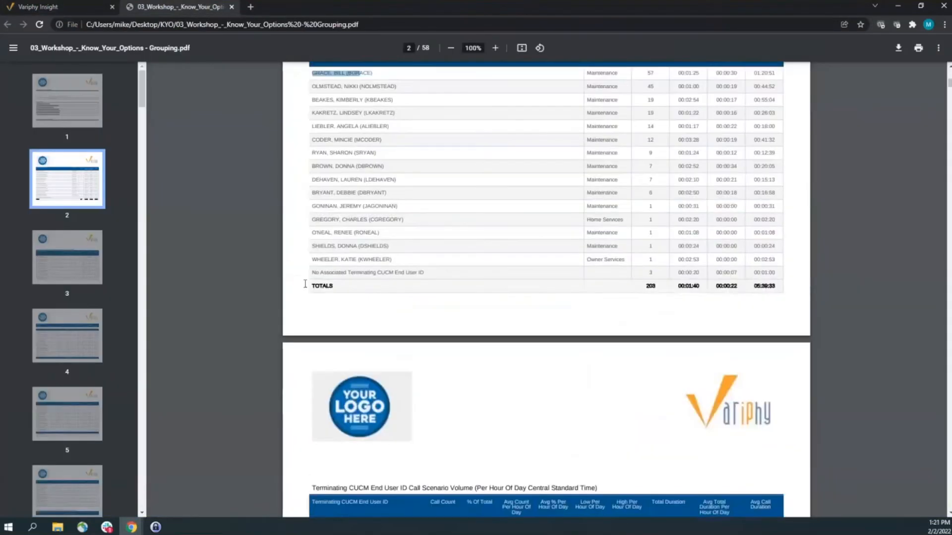
left_click_drag(307, 272, 646, 292)
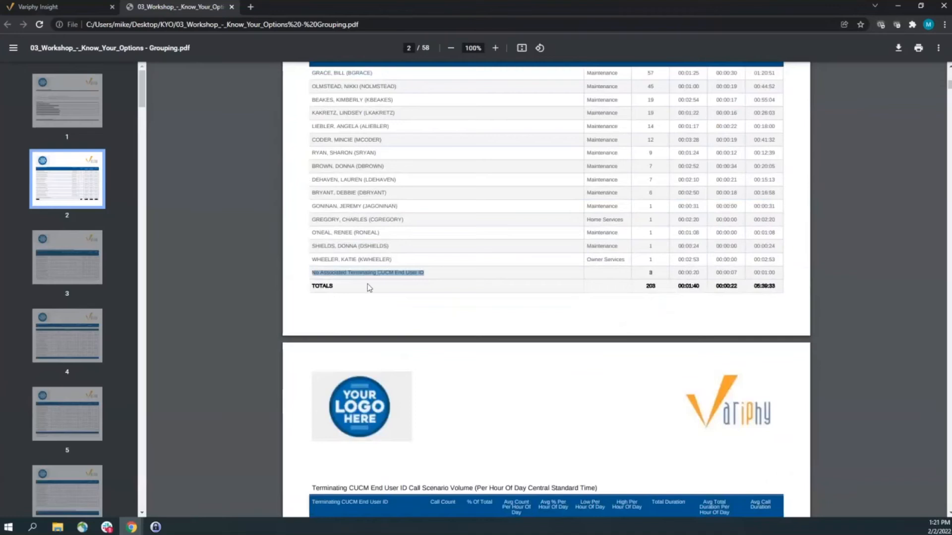
left_click(368, 286)
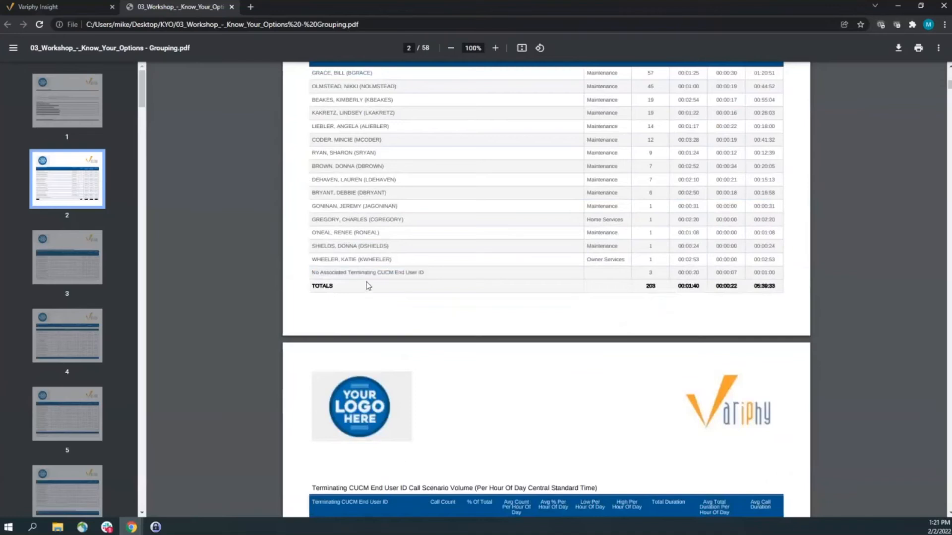
scroll(364, 257, "up", 1)
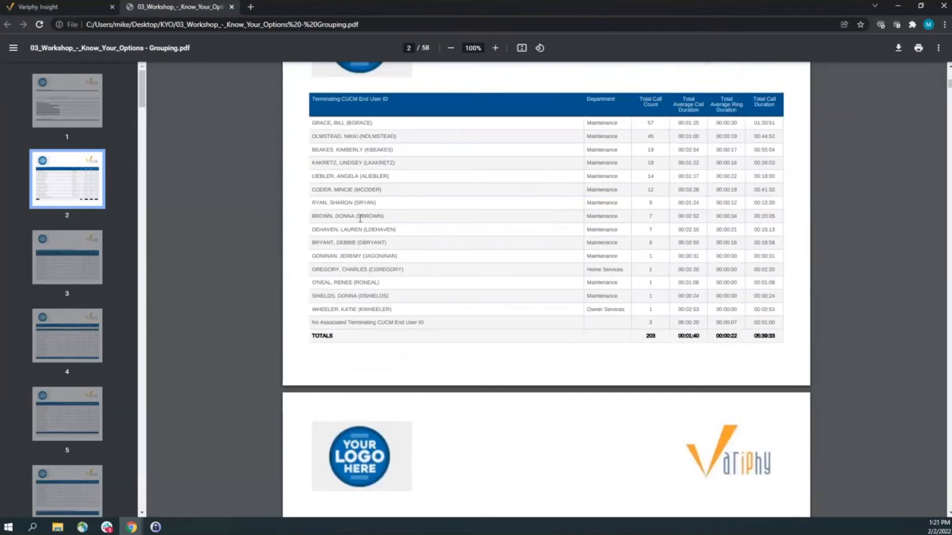
Step: Return to the report editor and review the name formats offered for Display End User As
left_click(64, 7)
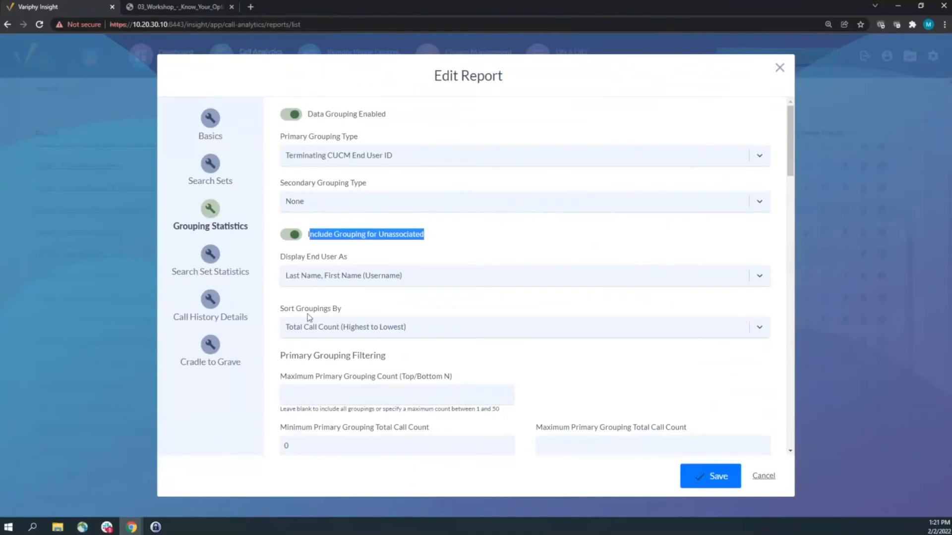
scroll(308, 315, "down", 2)
scroll(339, 176, "up", 1)
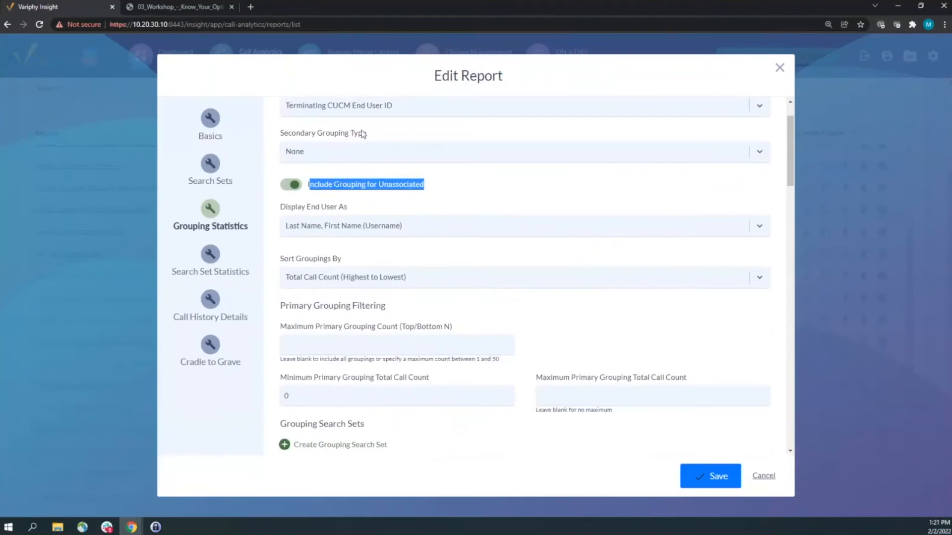
left_click(309, 224)
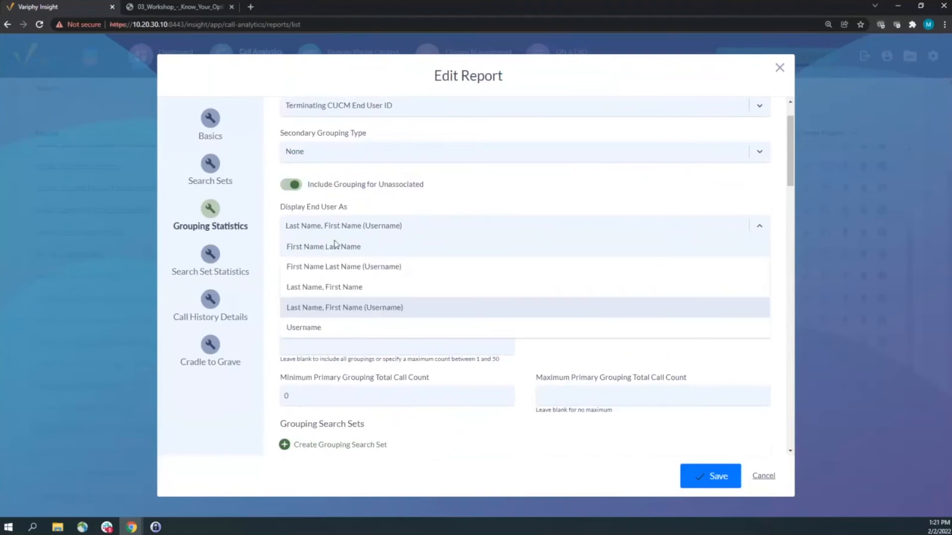
left_click(427, 225)
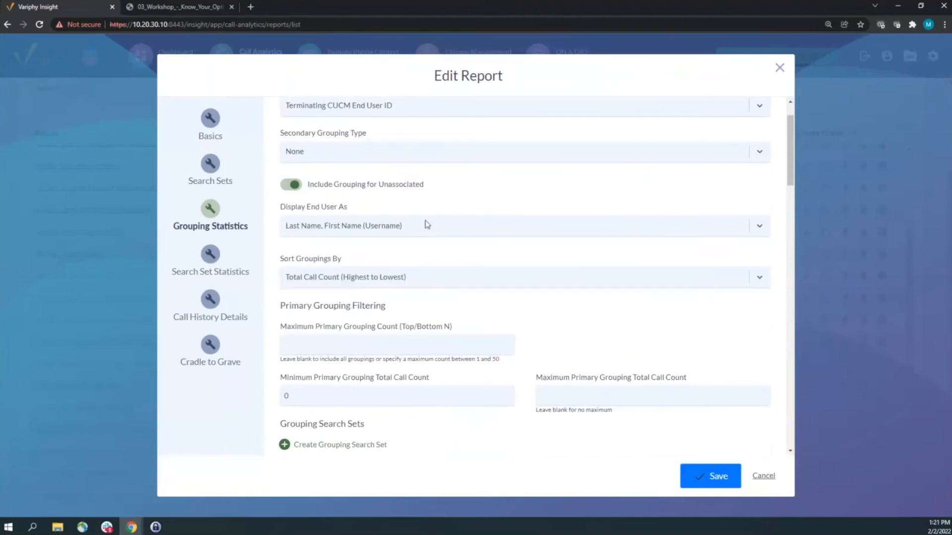
Step: Review the Sort Groupings By options, keep Total Call Count (Highest to Lowest), and compare it with the summary table in the Grouping PDF
left_click_drag(282, 254, 334, 263)
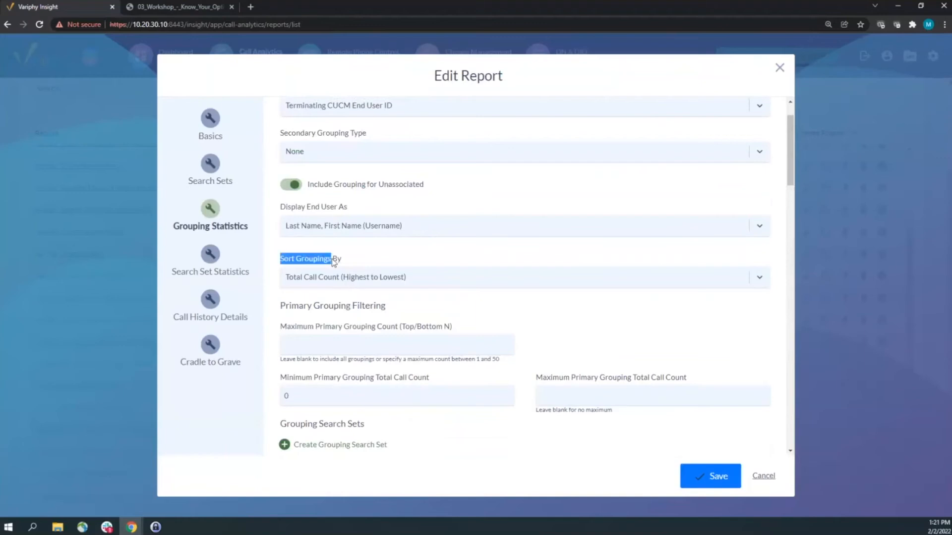
left_click(349, 279)
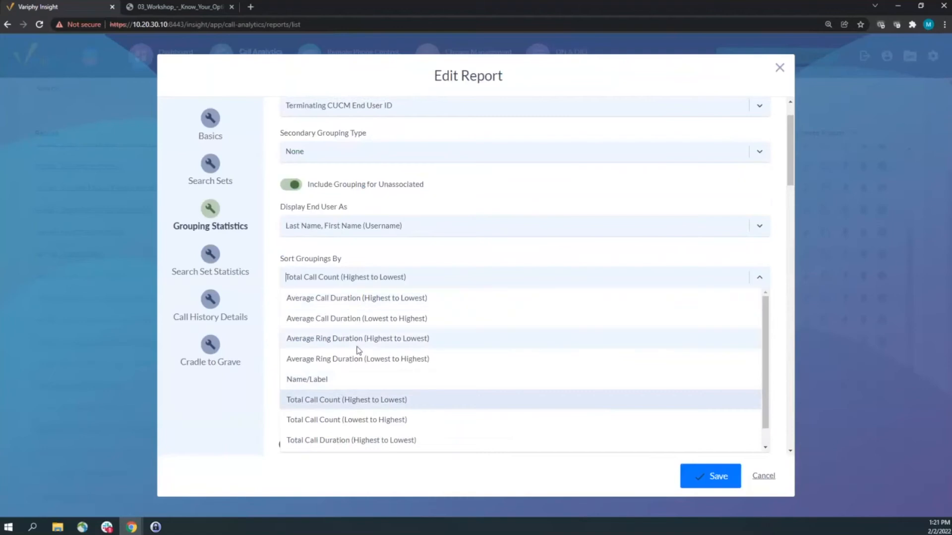
left_click(365, 401)
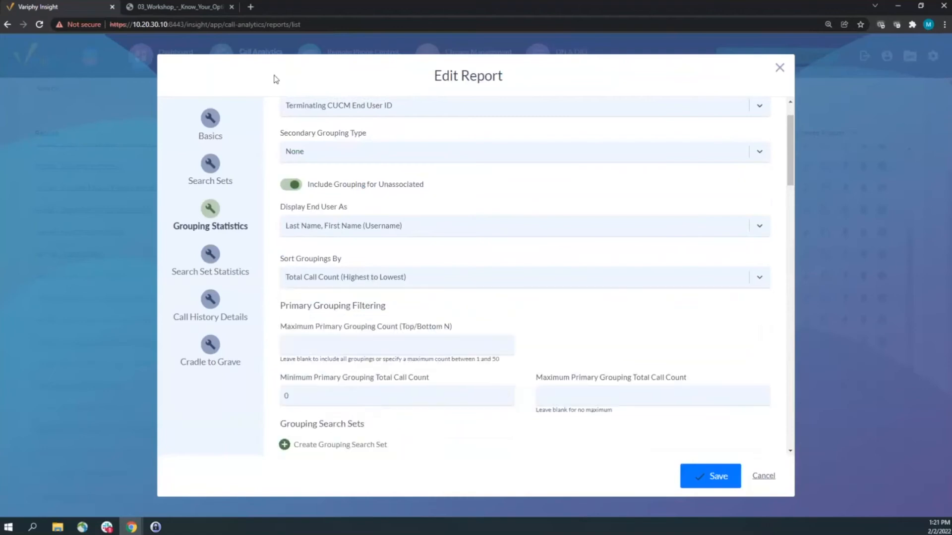
left_click(214, 7)
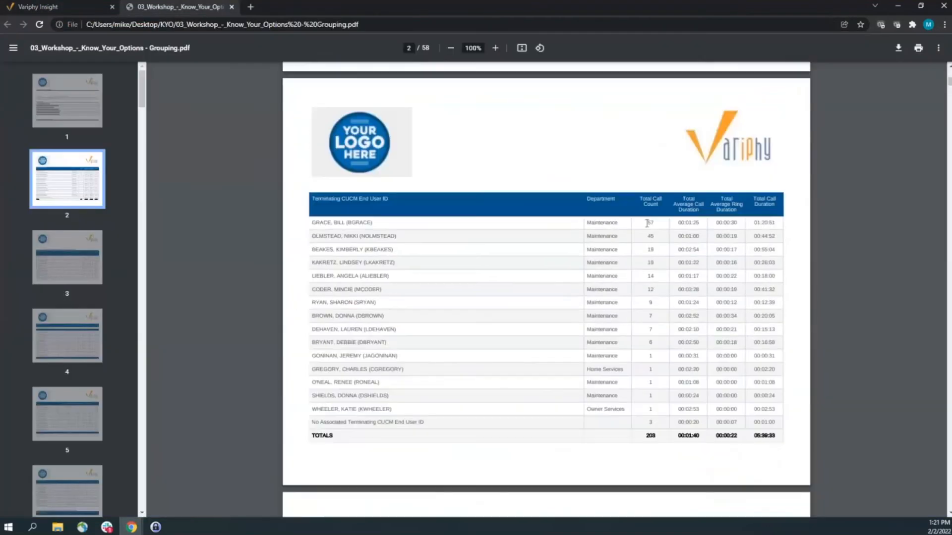
left_click_drag(310, 224, 385, 224)
left_click(650, 224)
left_click(60, 5)
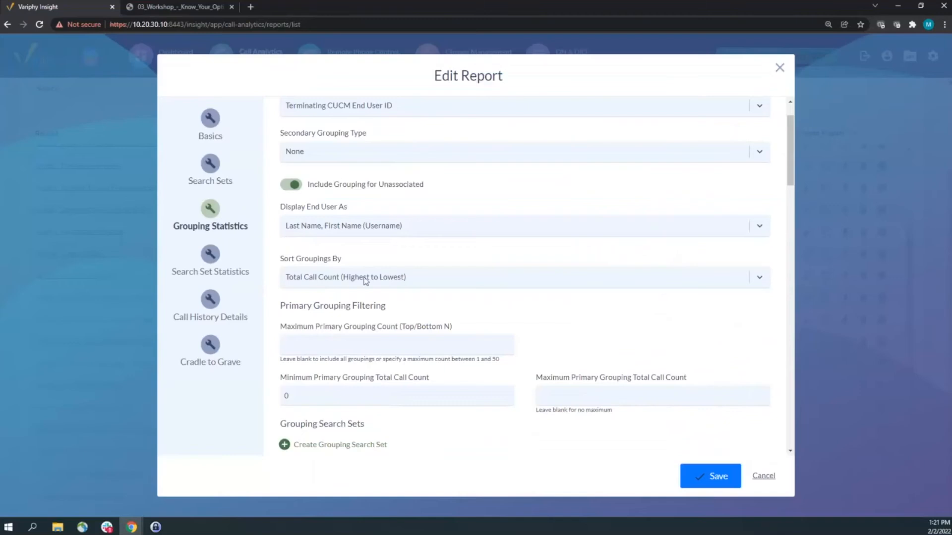
Step: Enlarge the Grouping PDF to 150% and examine the end user summary table on page 2
key("ctrl+Tab")
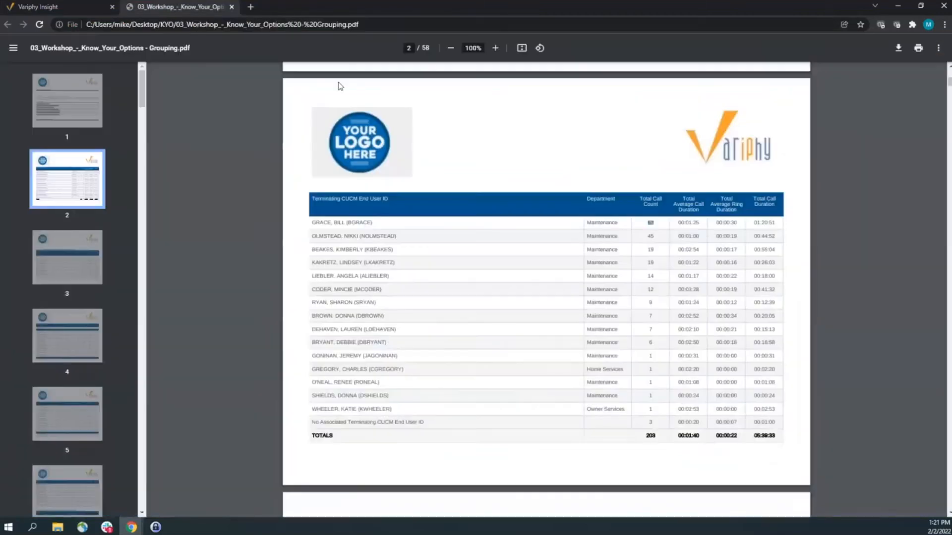
left_click(494, 48)
left_click(494, 48)
left_click(494, 48)
left_click(494, 48)
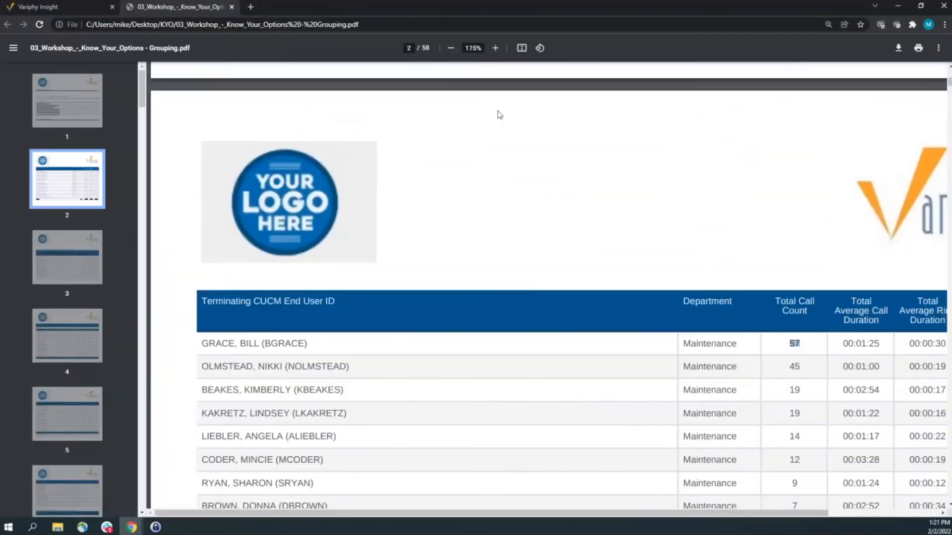
scroll(499, 292, "down", 2)
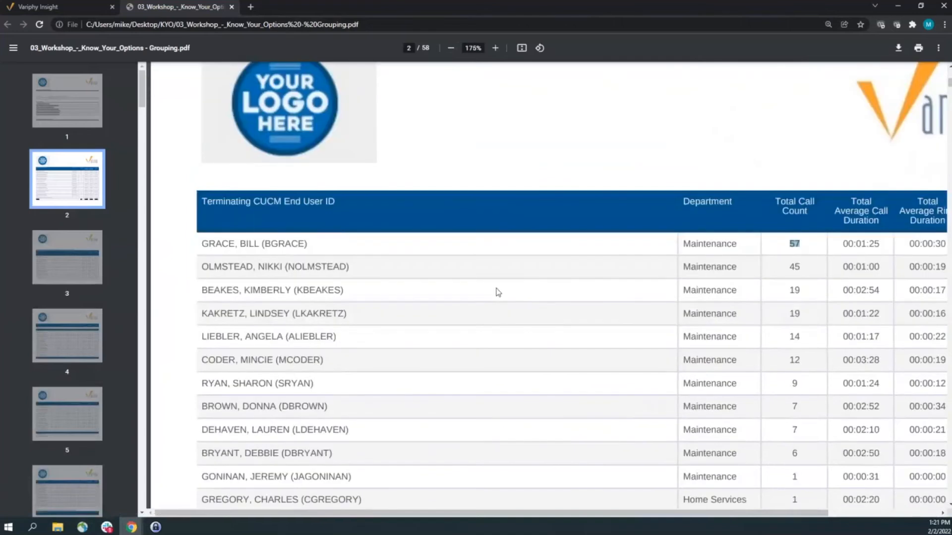
left_click(451, 48)
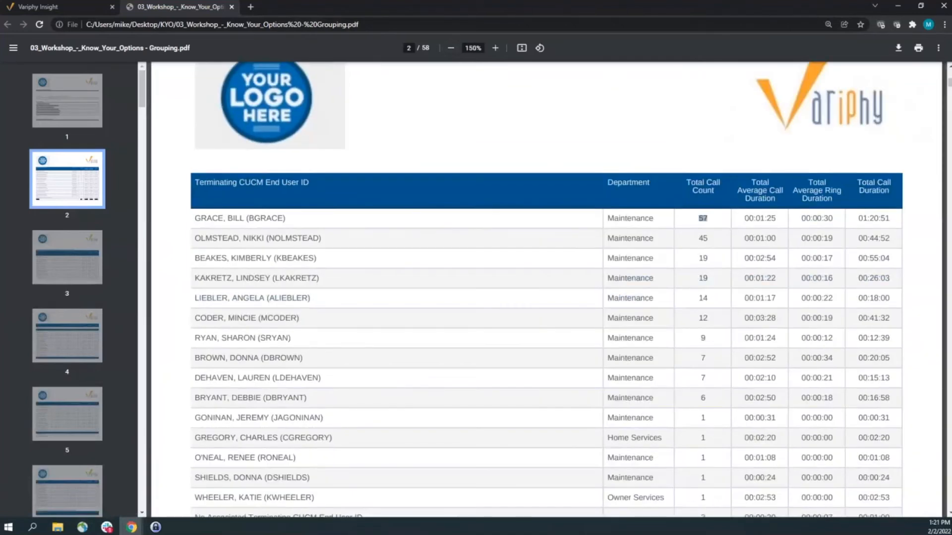
Step: Return to the report editor and set the Maximum Primary Grouping Count (Top/Bottom N) to 10
left_click(64, 7)
scroll(368, 308, "down", 1)
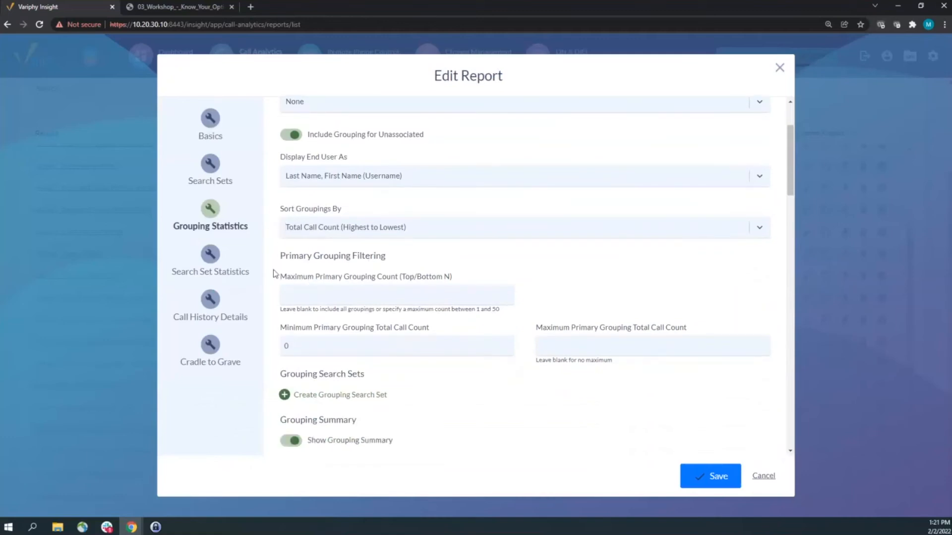
left_click_drag(280, 277, 465, 285)
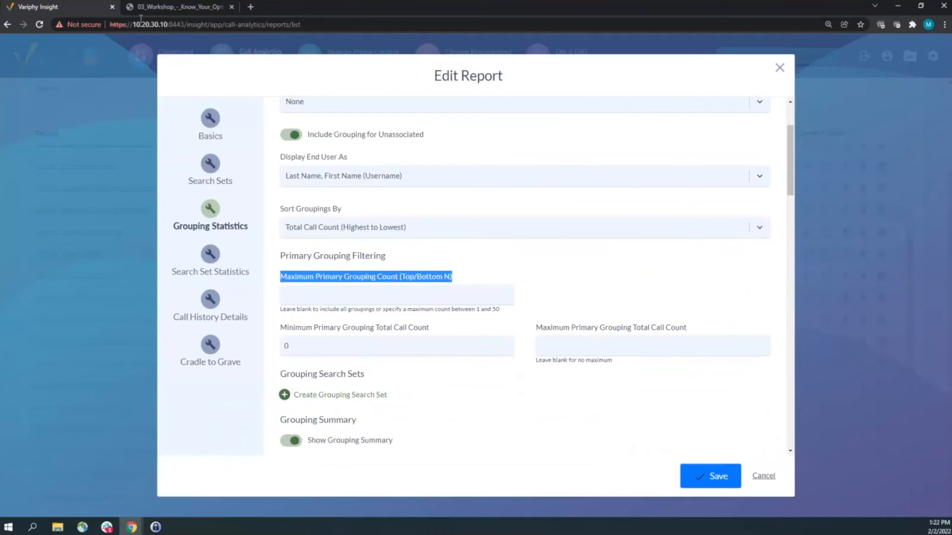
left_click(318, 292)
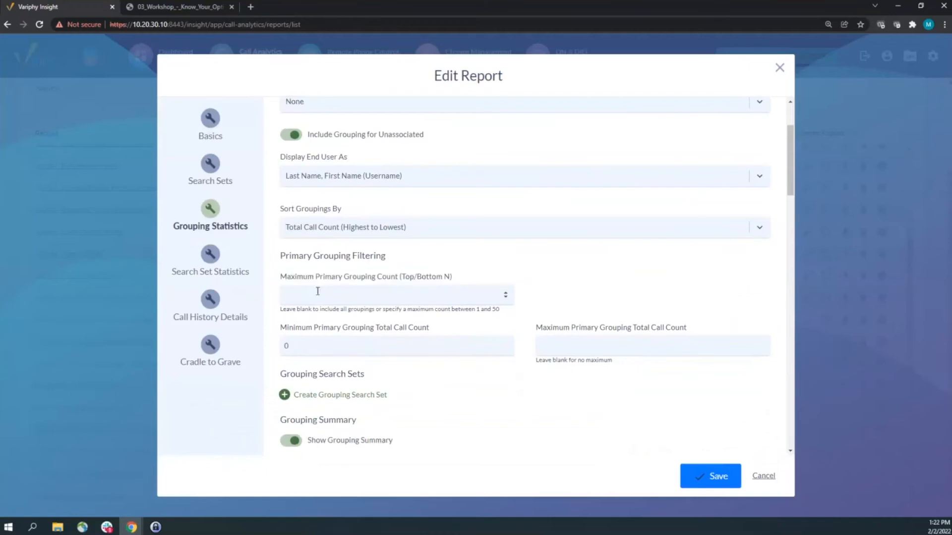
type("10")
Step: Review the Minimum and Maximum Primary Grouping Total Call Count filters against the call counts in the Grouping PDF's summary table
left_click_drag(315, 329, 405, 341)
left_click(282, 325)
left_click_drag(579, 328, 631, 336)
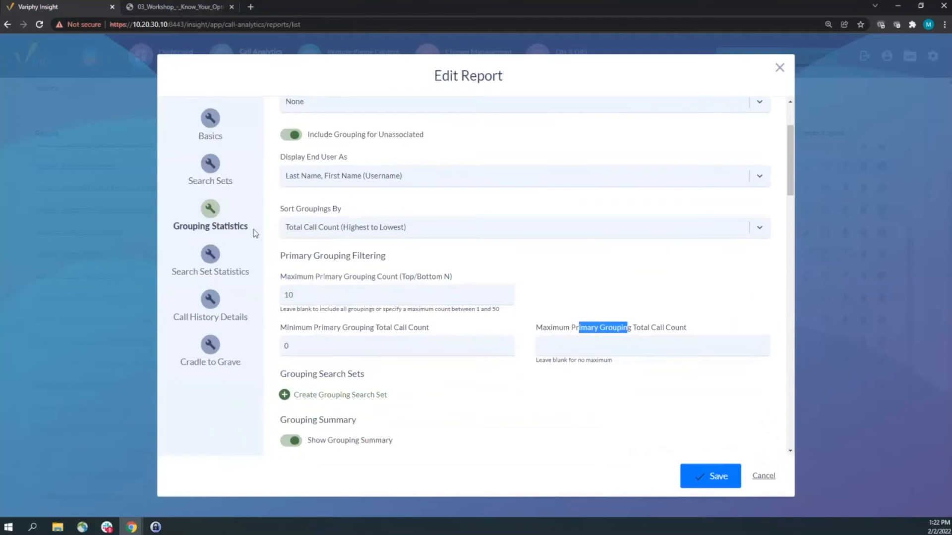
left_click(183, 7)
scroll(500, 395, "down", 4)
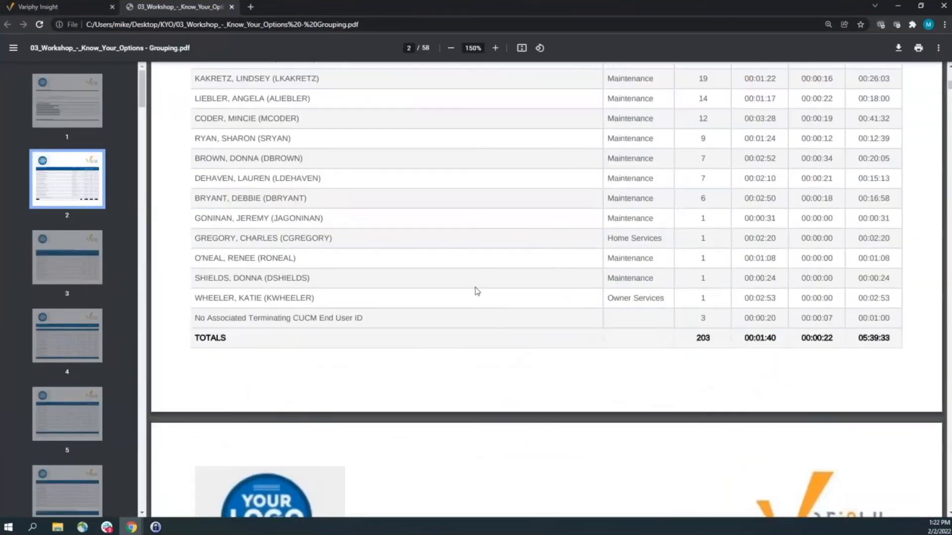
scroll(476, 291, "up", 1)
left_click(95, 8)
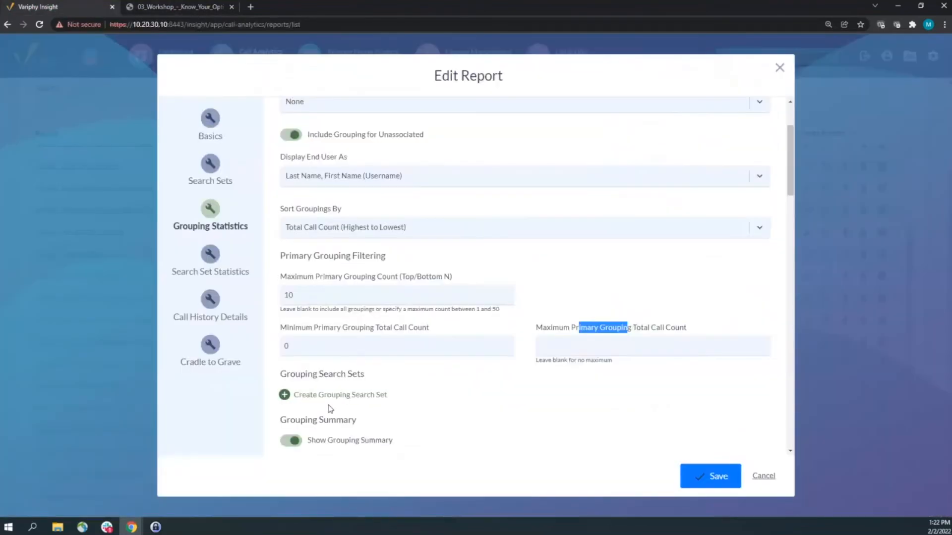
Step: Set the Minimum Primary Grouping Total Call Count to 1 and point out the matching maximum filter
left_click(151, 342)
key("ctrl+a")
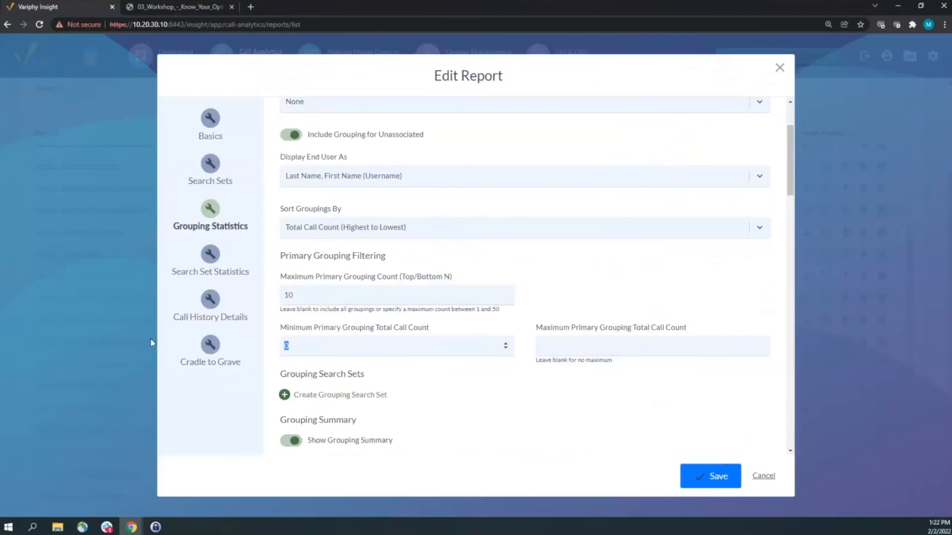
type("1")
left_click_drag(588, 328, 629, 332)
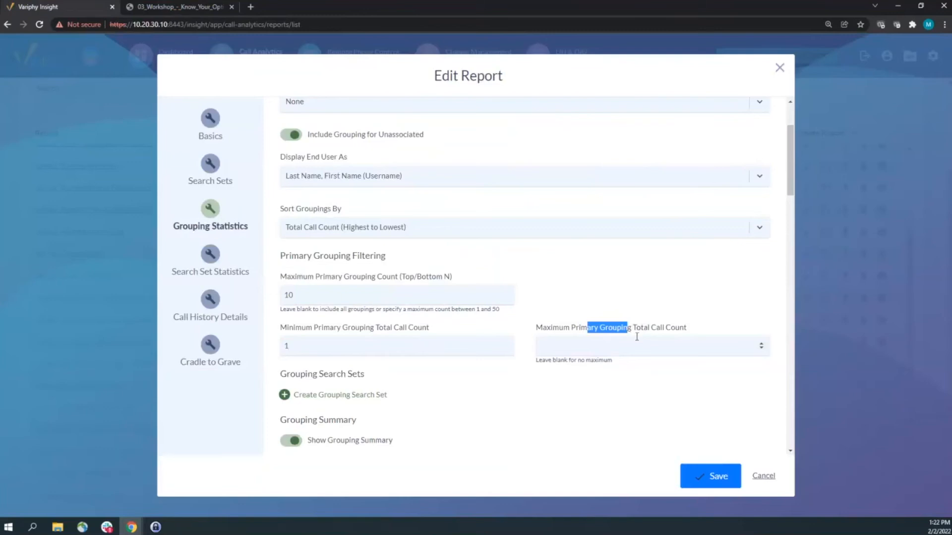
Step: Set the minimum and maximum Primary Grouping Total Call Count to 0 and clear the Maximum Primary Grouping Count
left_click_drag(385, 344, 227, 342)
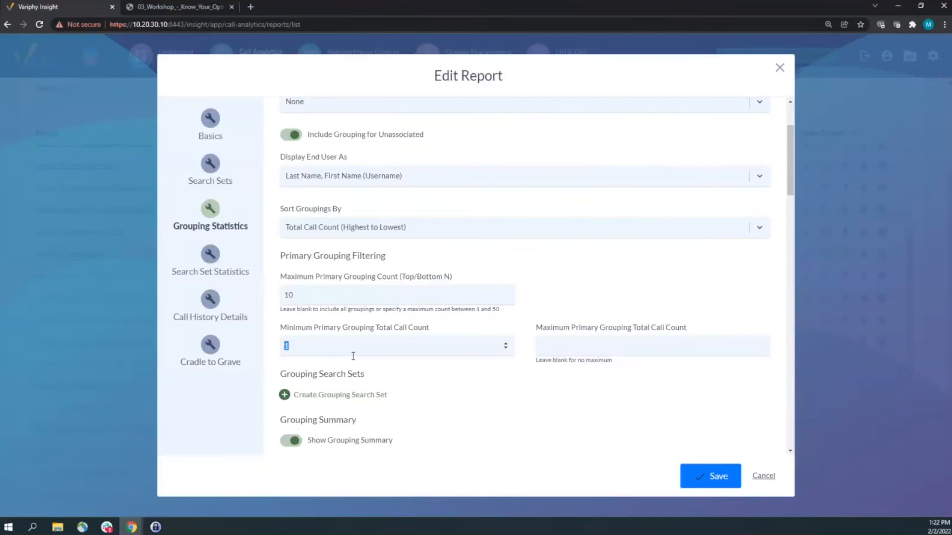
type("0")
key("Tab")
type("0")
left_click_drag(340, 302, 142, 277)
key("BackSpace")
left_click(502, 347)
Step: Compare the Create Grouping Search Set option with the end user groupings listed in the Grouping PDF
scroll(440, 344, "down", 2)
scroll(382, 251, "down", 2)
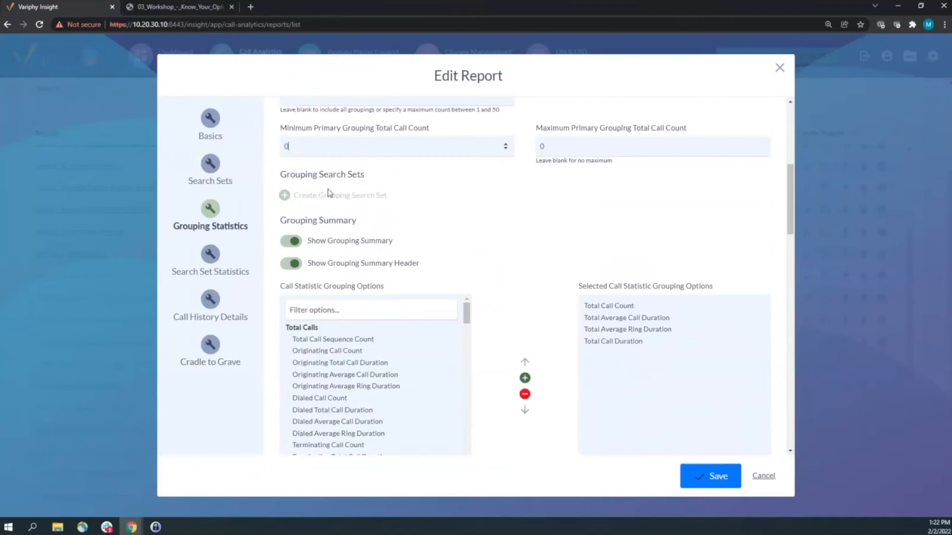
left_click(166, 10)
scroll(330, 322, "up", 2)
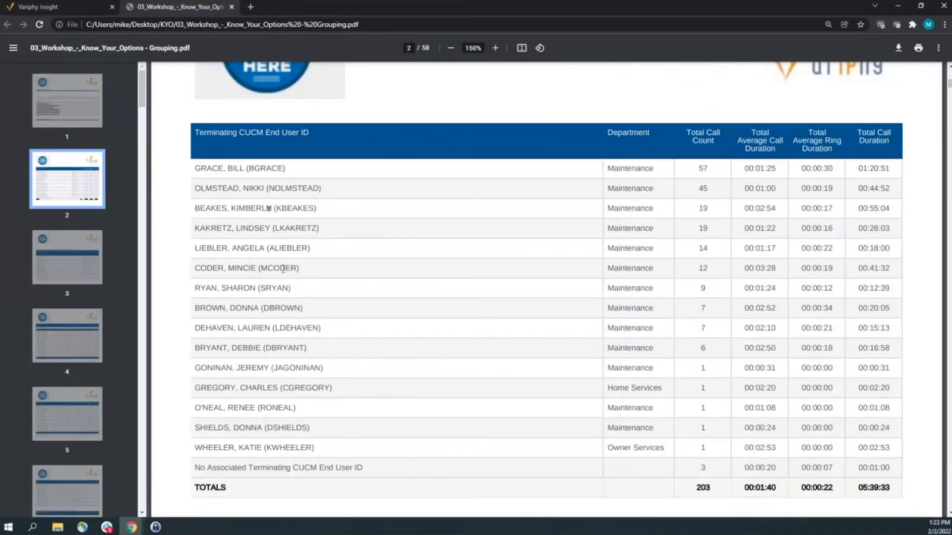
left_click(73, 11)
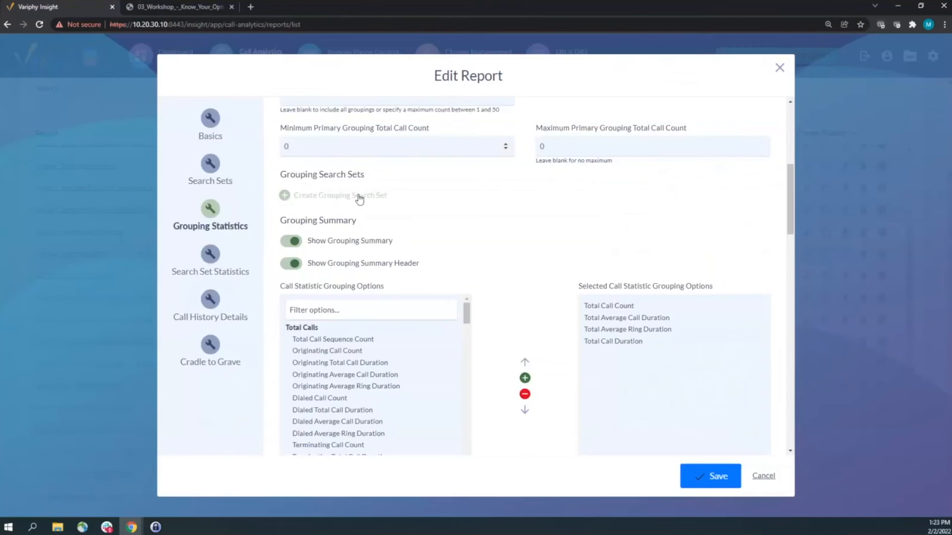
left_click(198, 10)
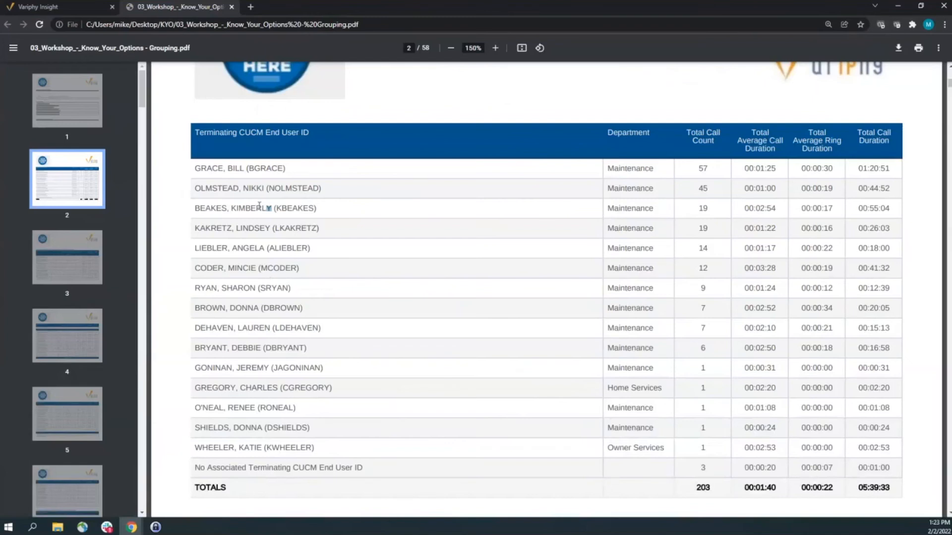
left_click(37, 7)
Step: Turn off Show Grouping Summary, the call statistic data tables, and the call scenario volume tables and charts
scroll(549, 272, "down", 3)
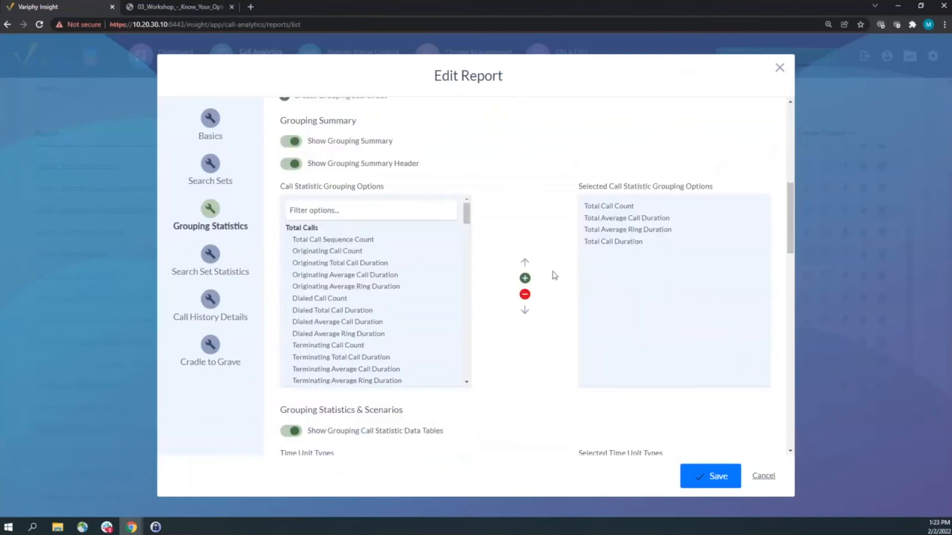
scroll(550, 267, "up", 2)
left_click(292, 190)
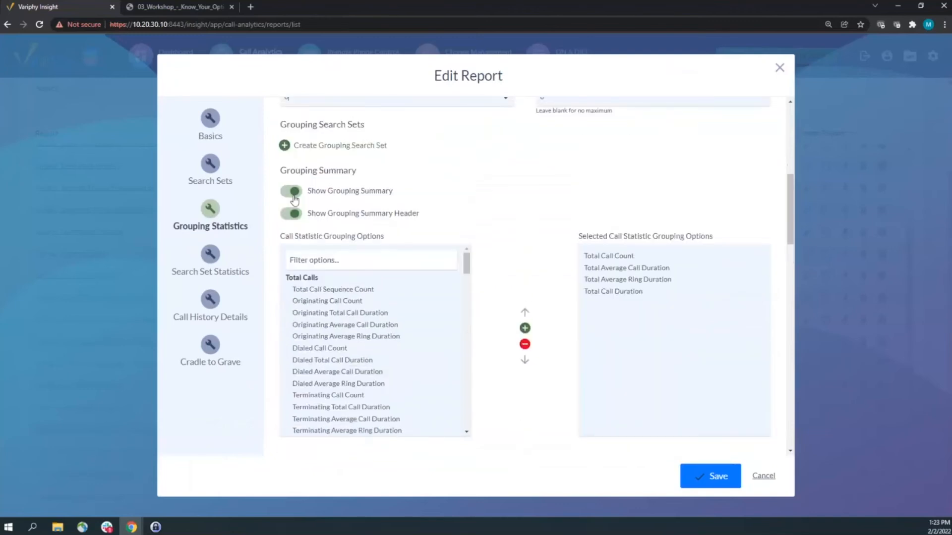
left_click(294, 237)
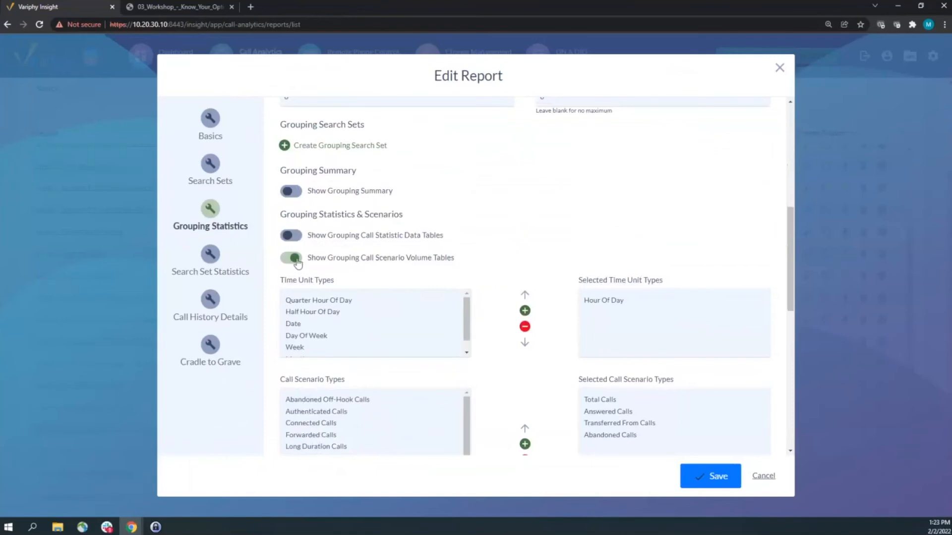
left_click(293, 258)
left_click(292, 280)
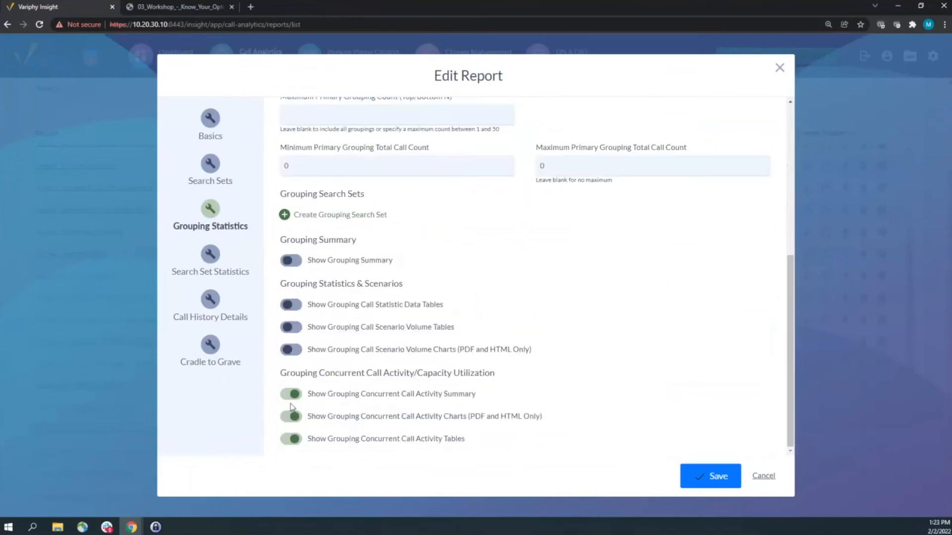
Step: Turn off the summary, charts and tables under Grouping Concurrent Call Activity/Capacity Utilization
left_click(291, 395)
left_click(292, 417)
left_click(292, 439)
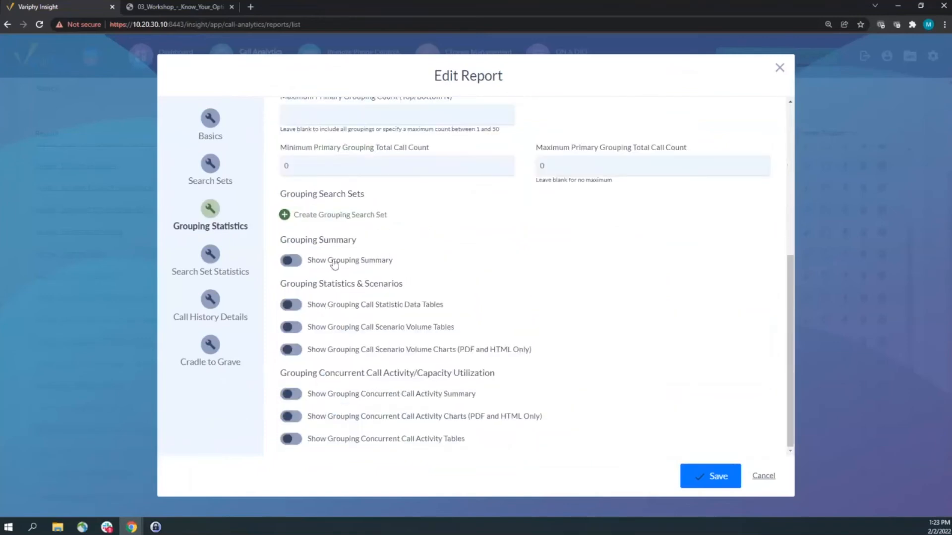
Step: Switch to the Grouping PDF and examine the Terminating CUCM End User ID summary section with its table header
left_click(185, 8)
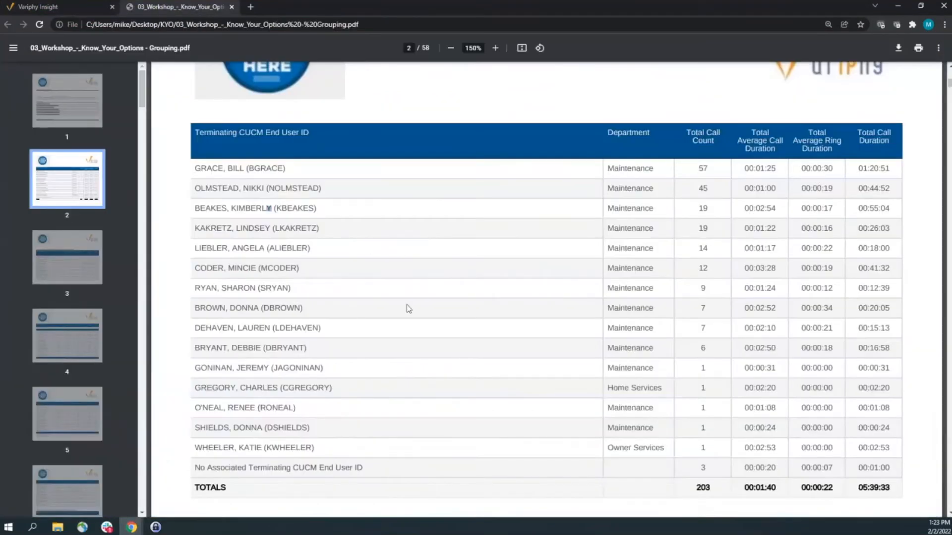
scroll(362, 238, "up", 5)
scroll(336, 227, "down", 4)
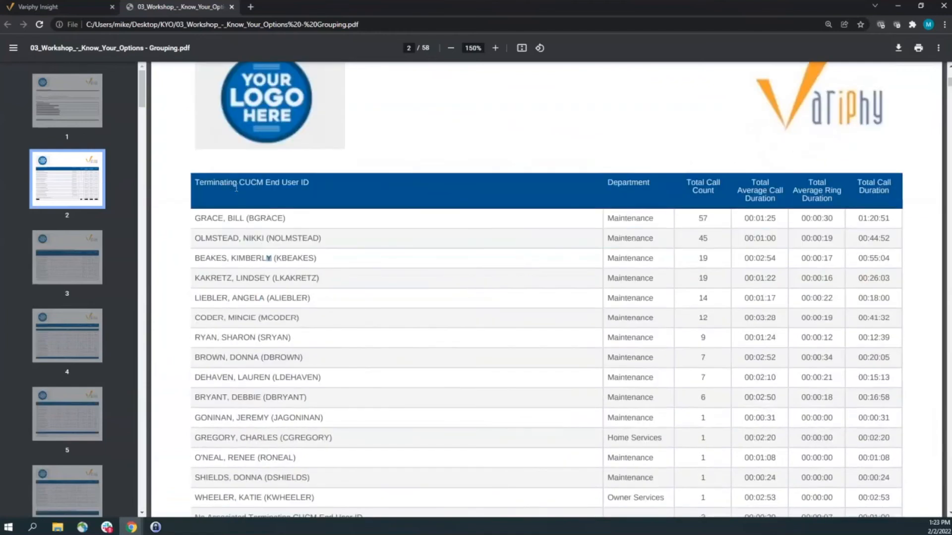
scroll(305, 215, "down", 1)
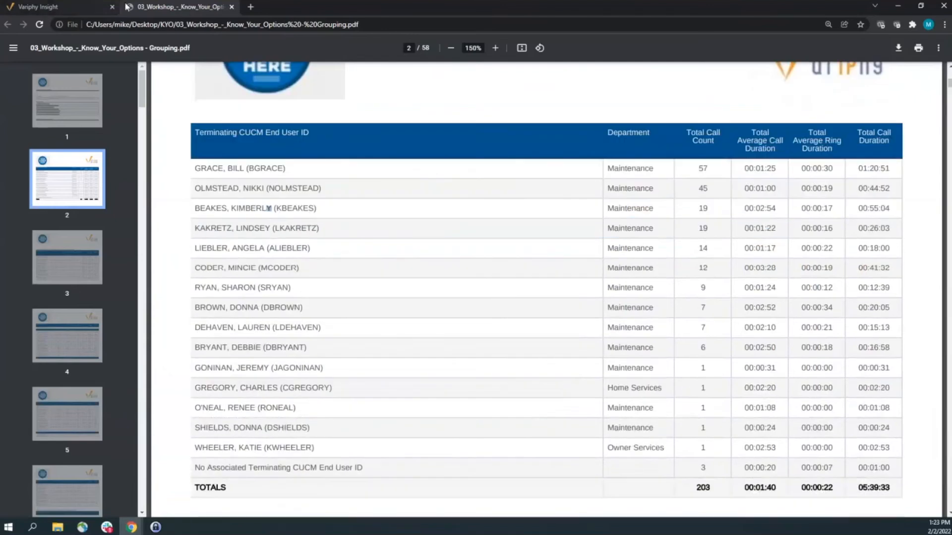
Step: Return to the report editor and turn on Show Grouping Summary to reveal its call statistic options
left_click(93, 7)
left_click(334, 258)
scroll(333, 257, "down", 1)
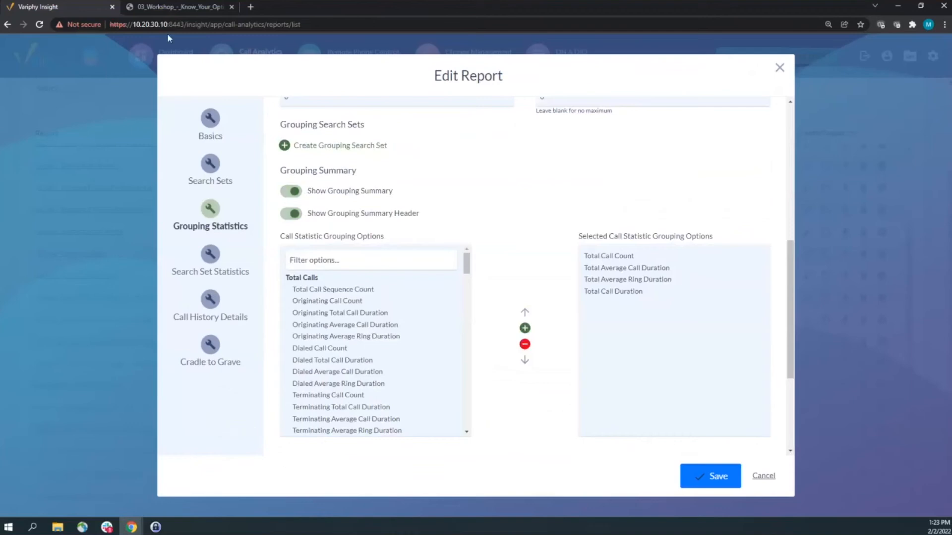
Step: Compare the Selected Call Statistic Grouping Options with the columns and totals row of the Grouping PDF's summary table
left_click(168, 7)
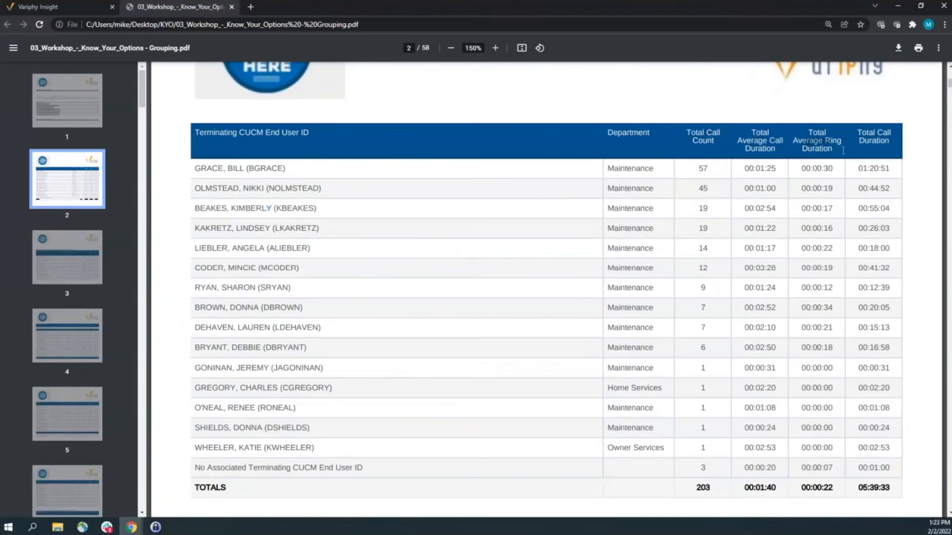
scroll(879, 162, "down", 2)
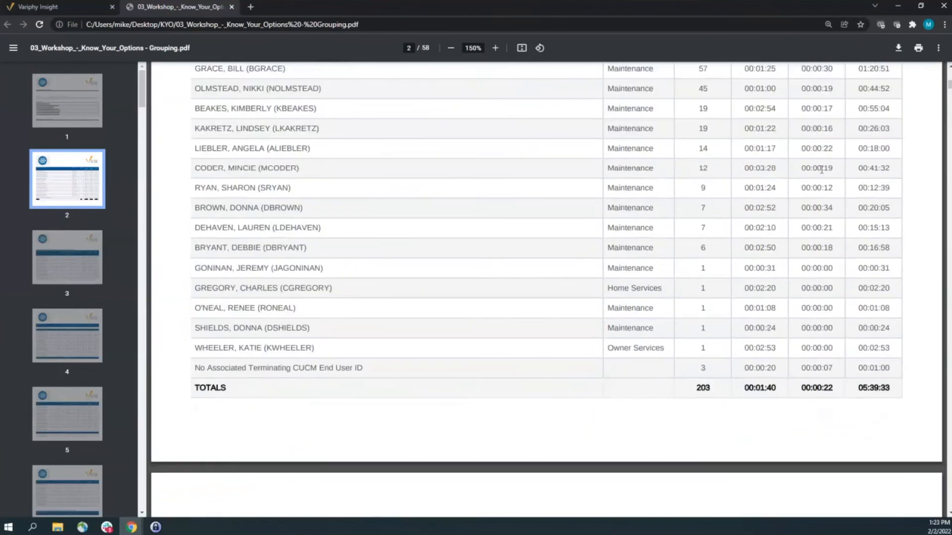
scroll(822, 170, "up", 2)
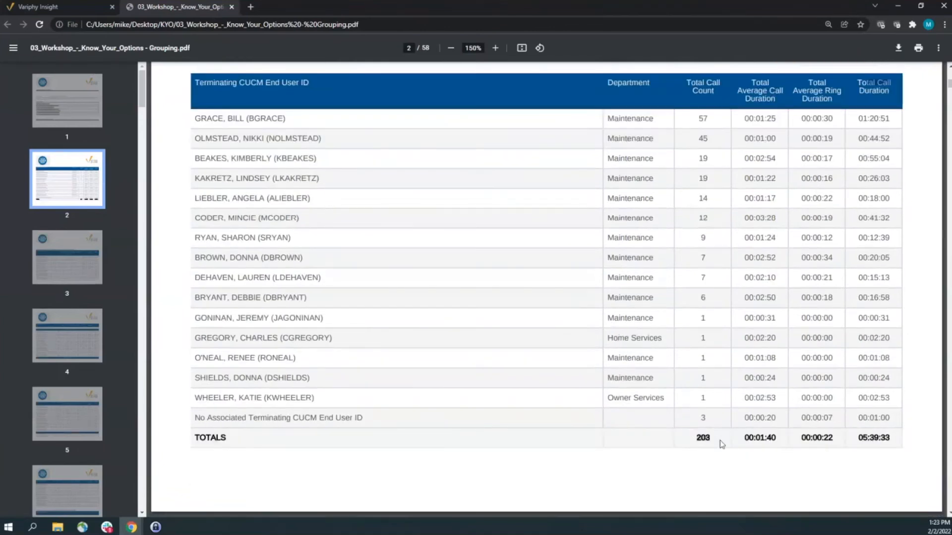
scroll(724, 440, "down", 5)
scroll(726, 440, "down", 7)
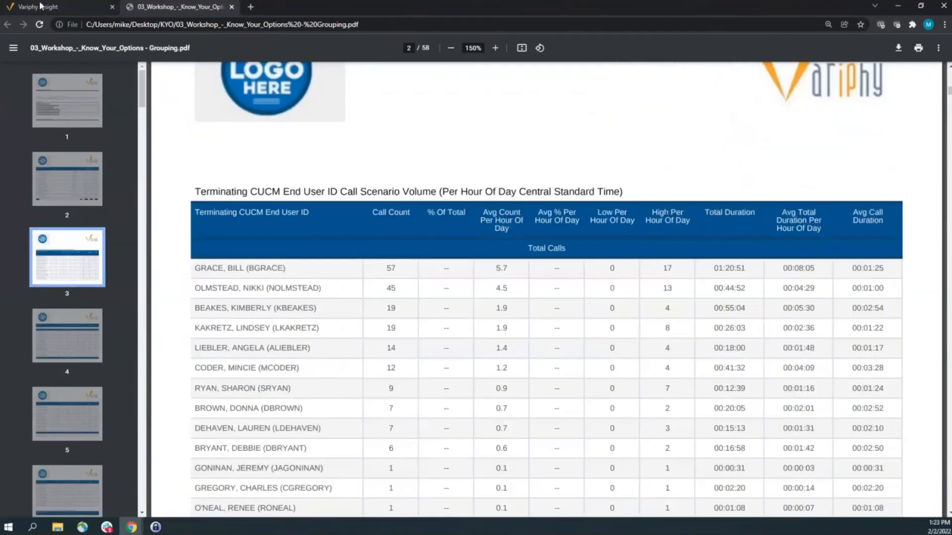
Step: In the report editor, turn off Show Grouping Summary and turn on Show Grouping Call Statistic Data Tables
left_click(40, 6)
left_click(291, 191)
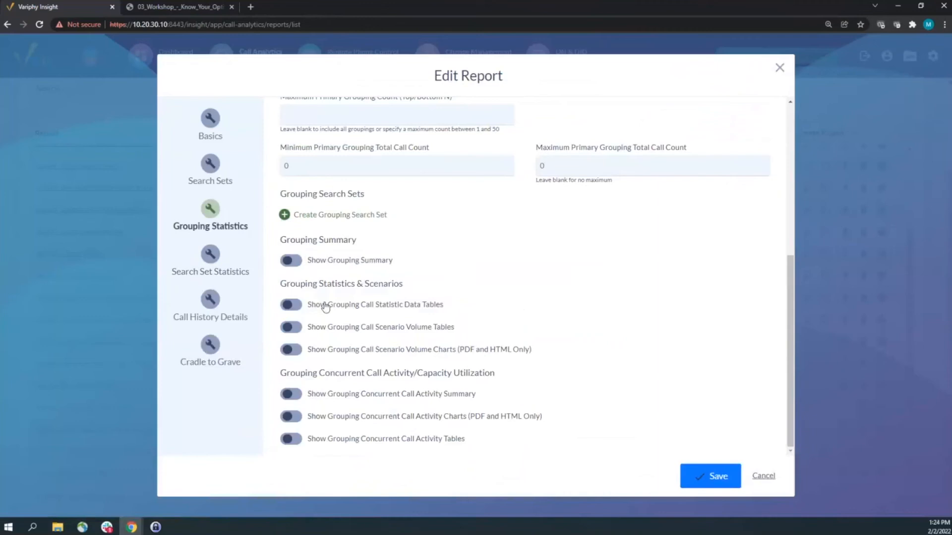
left_click(325, 306)
Step: Review the available and selected Time Unit Types and Call Statistic Data Types for the grouping data tables
scroll(496, 318, "down", 1)
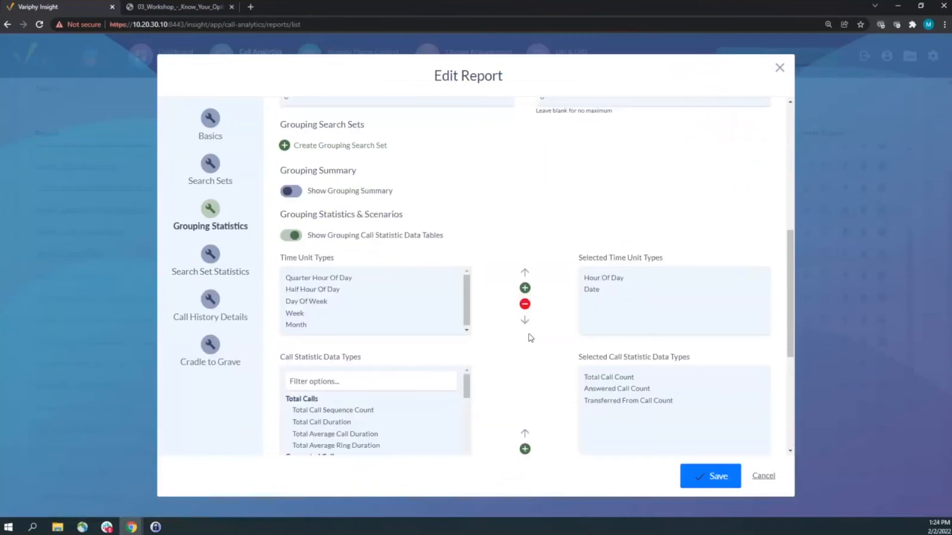
scroll(500, 285, "down", 1)
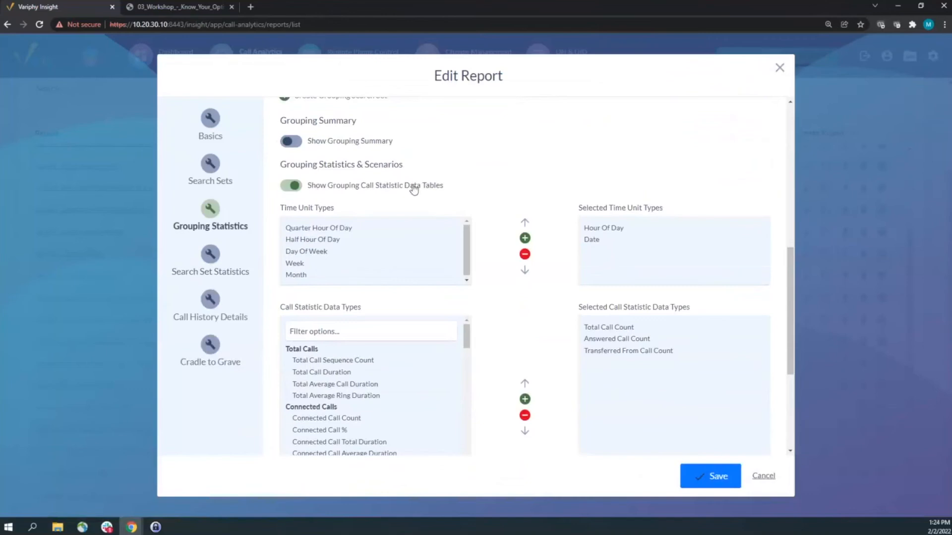
mouse_move(469, 339)
left_mouse_down()
mouse_move(478, 382)
mouse_move(474, 331)
left_mouse_up()
scroll(535, 349, "down", 1)
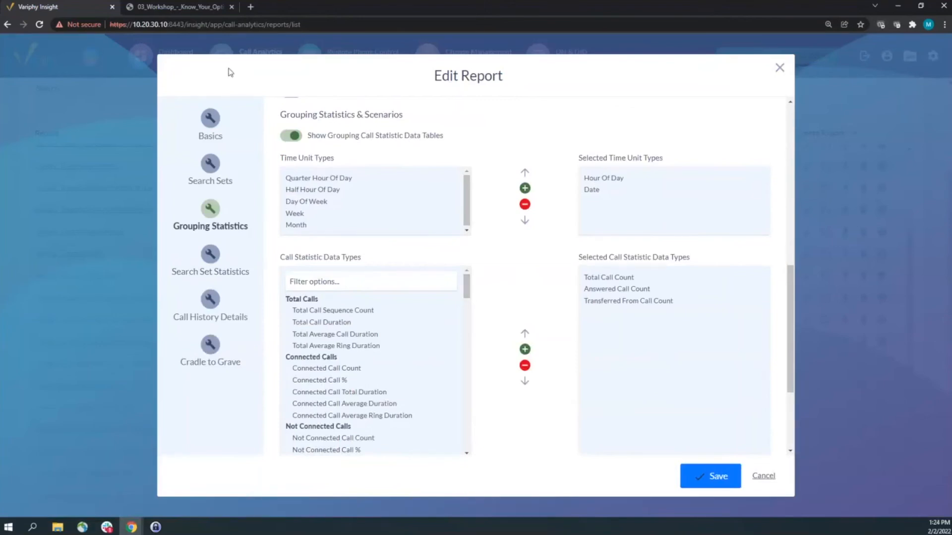
Step: Switch to the Grouping PDF, skim its per-hour call scenario volume tables and return to the table of contents
left_click(179, 8)
scroll(329, 234, "down", 6)
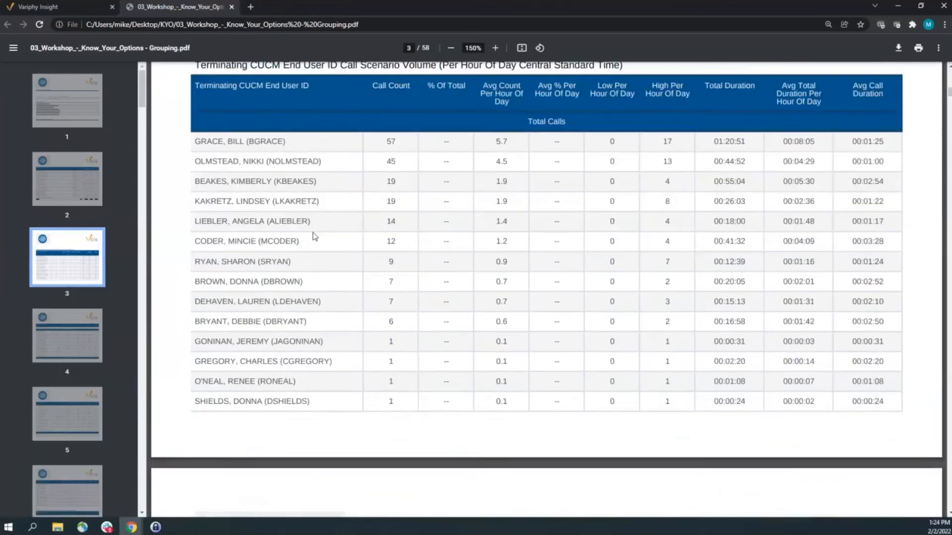
scroll(297, 210, "down", 1)
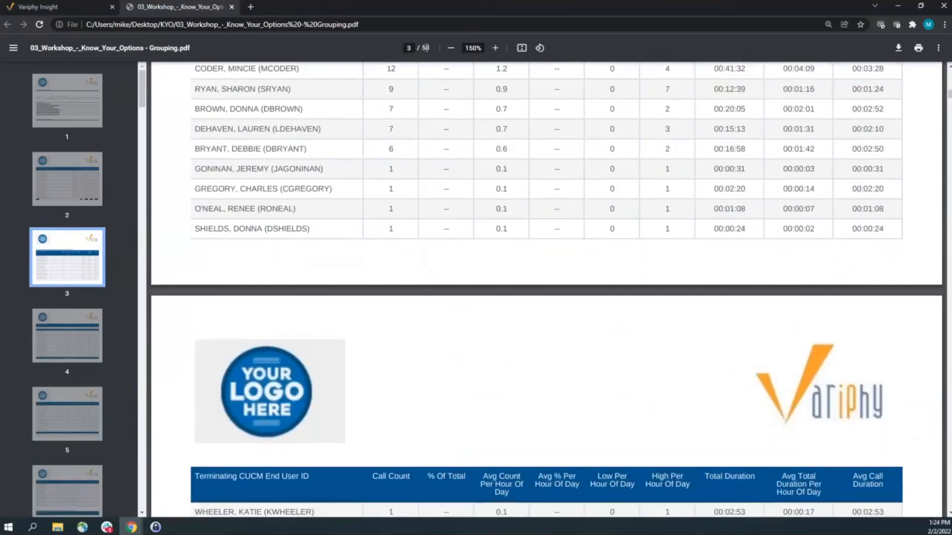
scroll(404, 178, "down", 5)
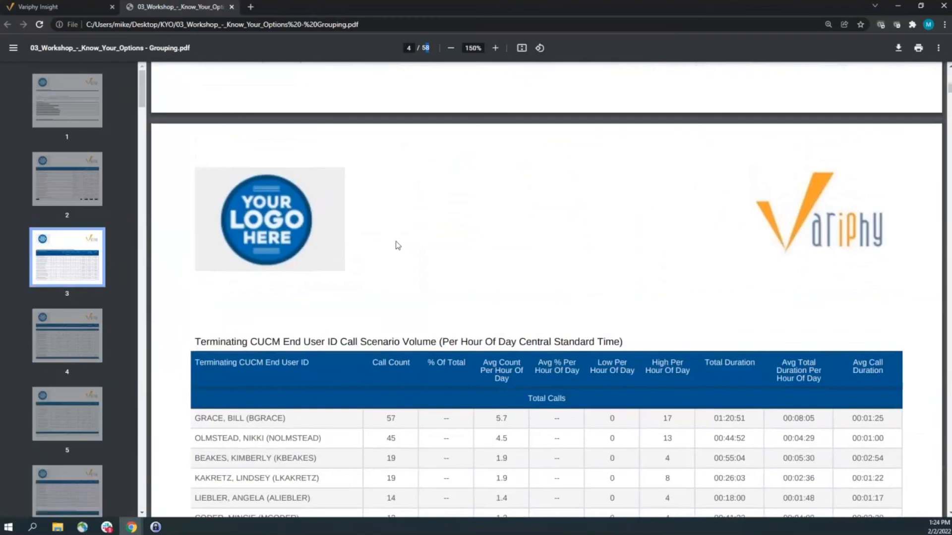
scroll(372, 253, "up", 3)
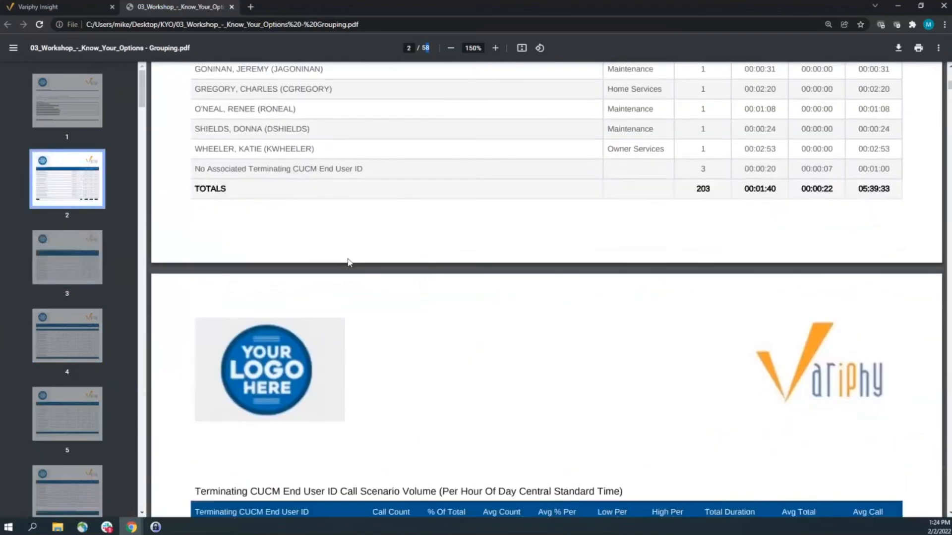
scroll(348, 263, "up", 18)
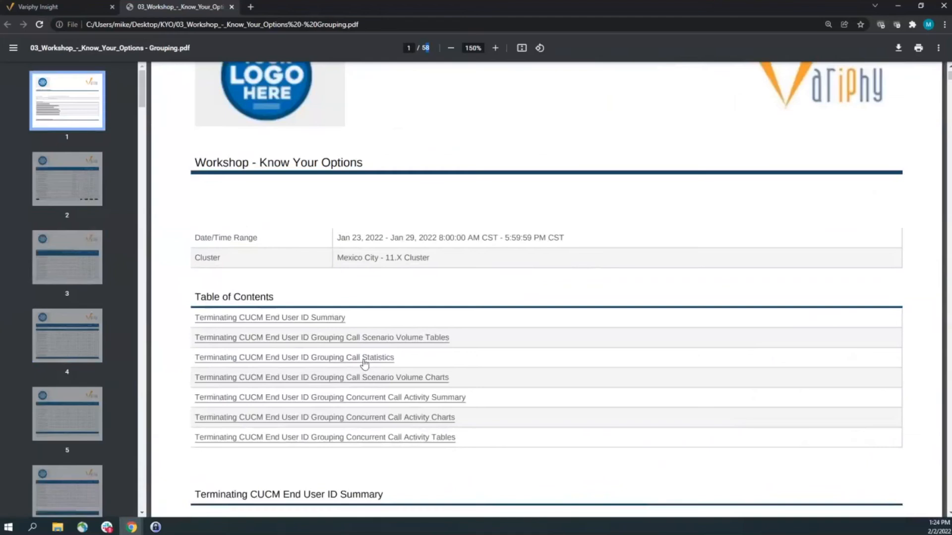
Step: Preview the Grouping Call Statistics section from the table of contents and go back to the PDF's first page
left_click(367, 362)
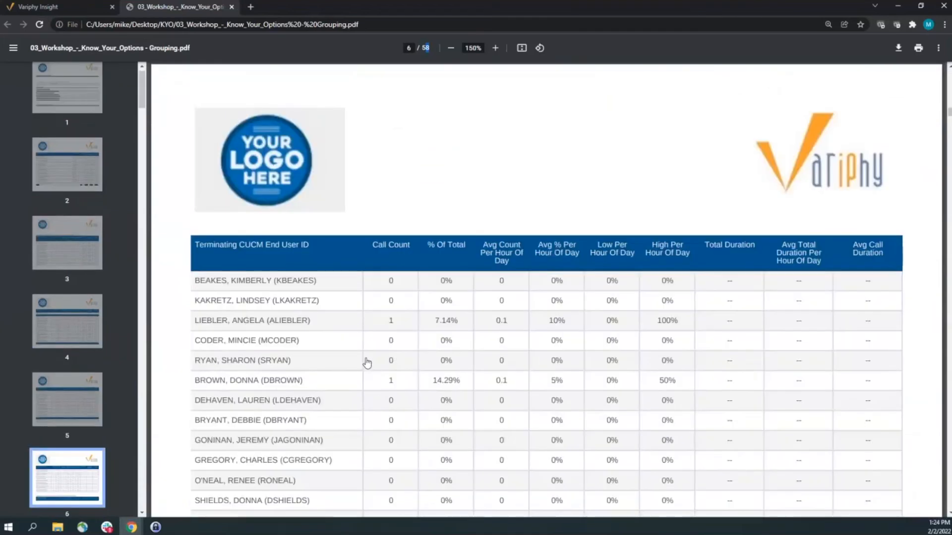
scroll(362, 363, "down", 2)
scroll(362, 364, "up", 5)
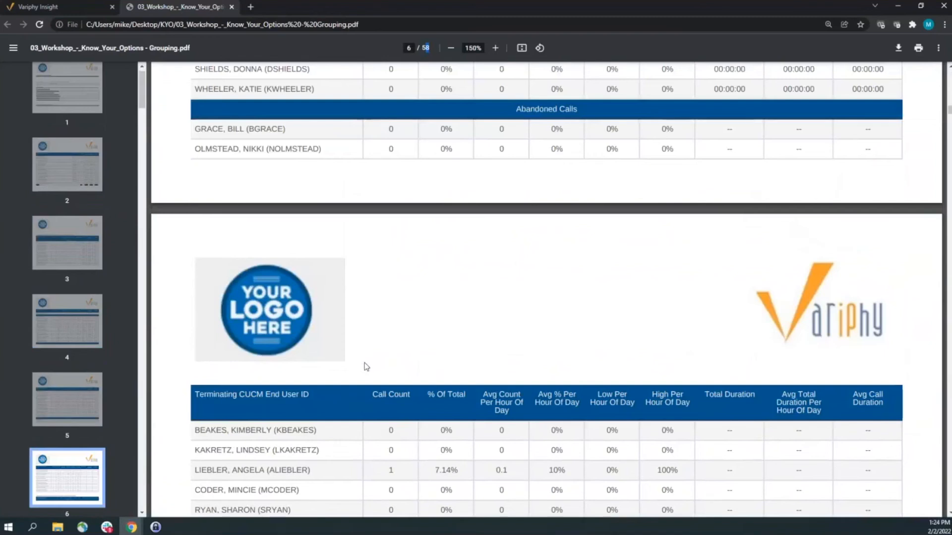
scroll(369, 371, "up", 15)
scroll(375, 375, "up", 15)
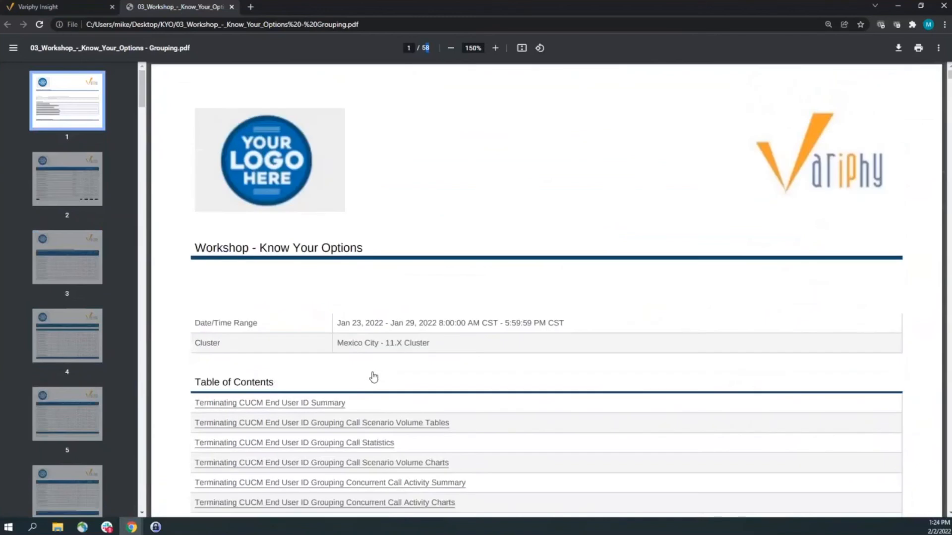
scroll(354, 251, "down", 3)
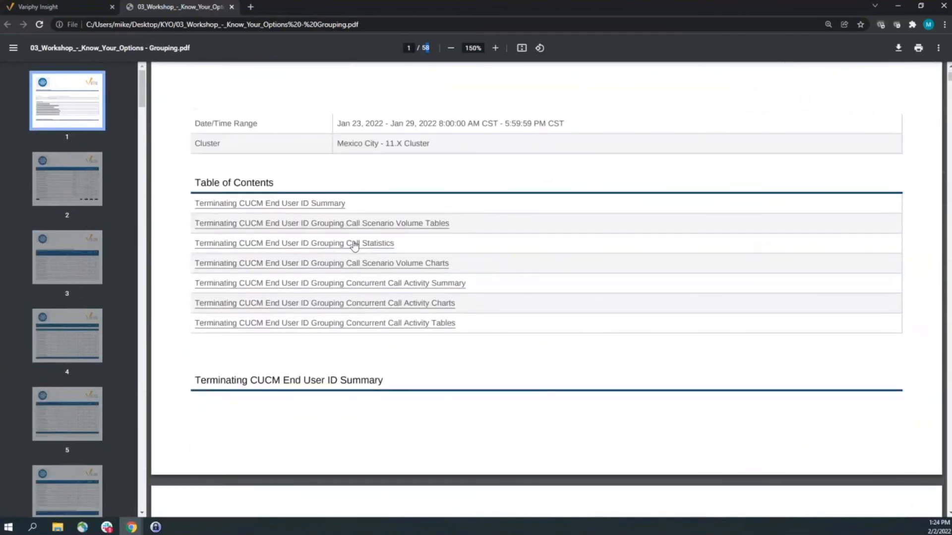
Step: Reopen the Grouping Call Statistics section and examine the Total Call Count table by hour of day
left_click(354, 246)
scroll(382, 315, "down", 6)
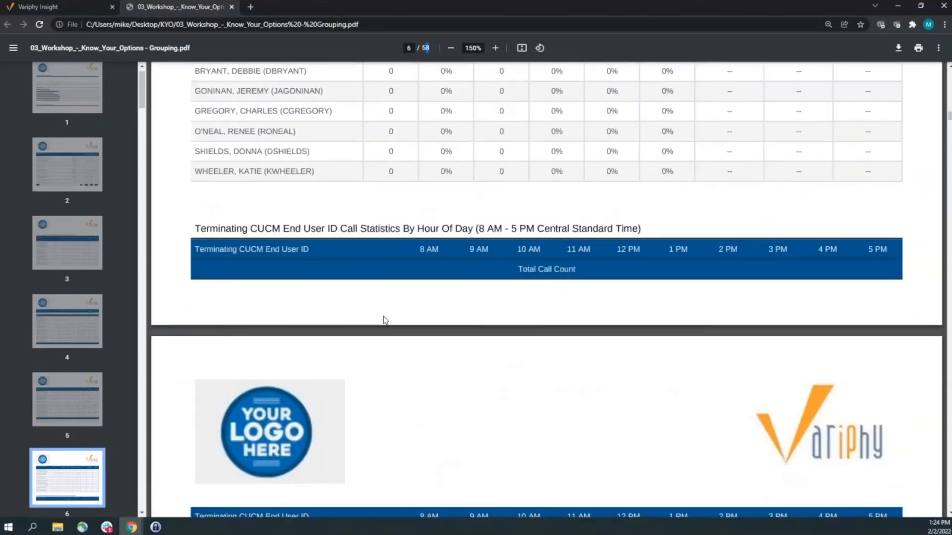
scroll(384, 320, "down", 5)
scroll(377, 302, "up", 4)
scroll(431, 228, "down", 4)
scroll(506, 169, "up", 2)
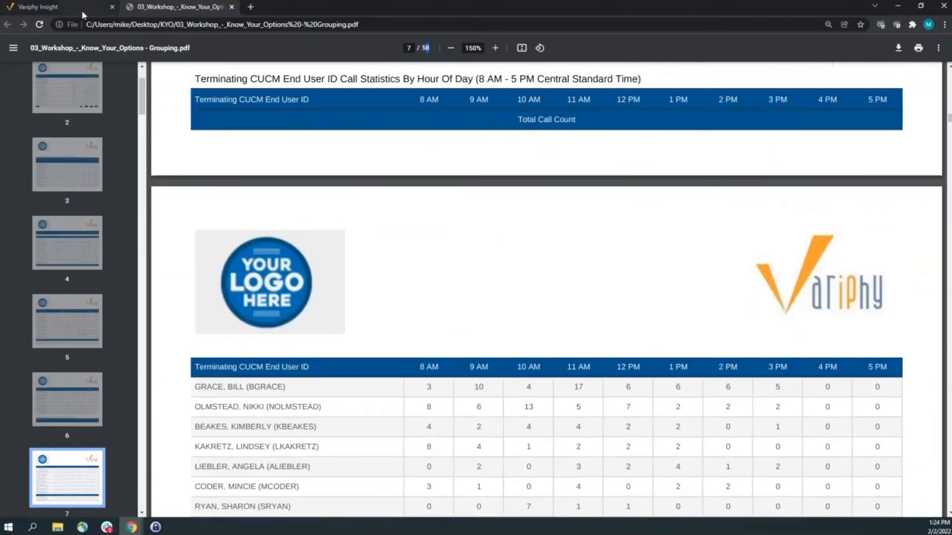
Step: Compare the report editor's selected time units and call statistic data types with the PDF's Hour Of Day and Date statistics tables
left_click(55, 7)
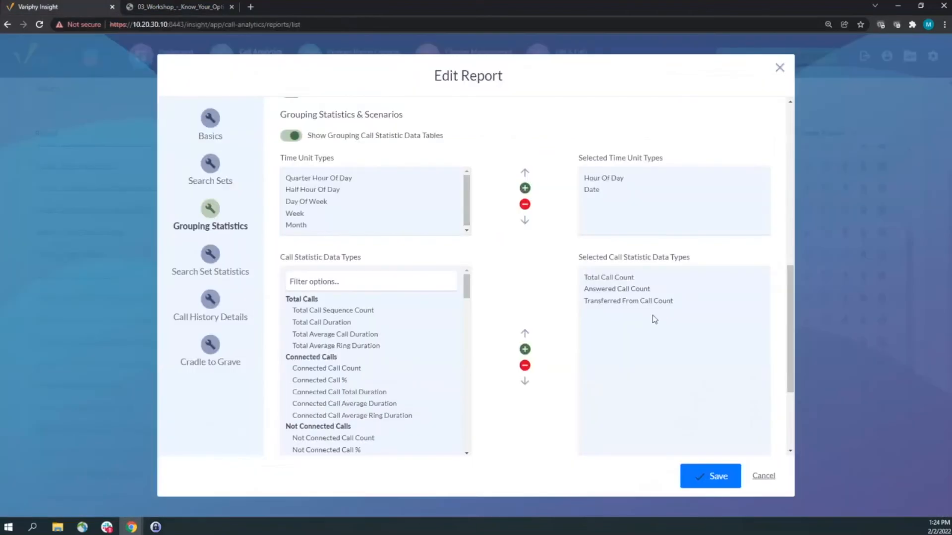
left_click(593, 190)
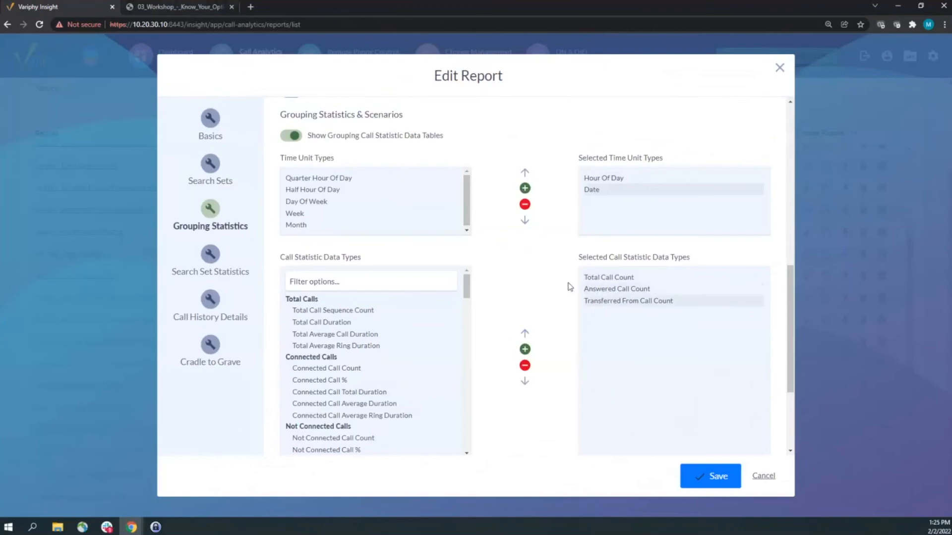
left_click(160, 12)
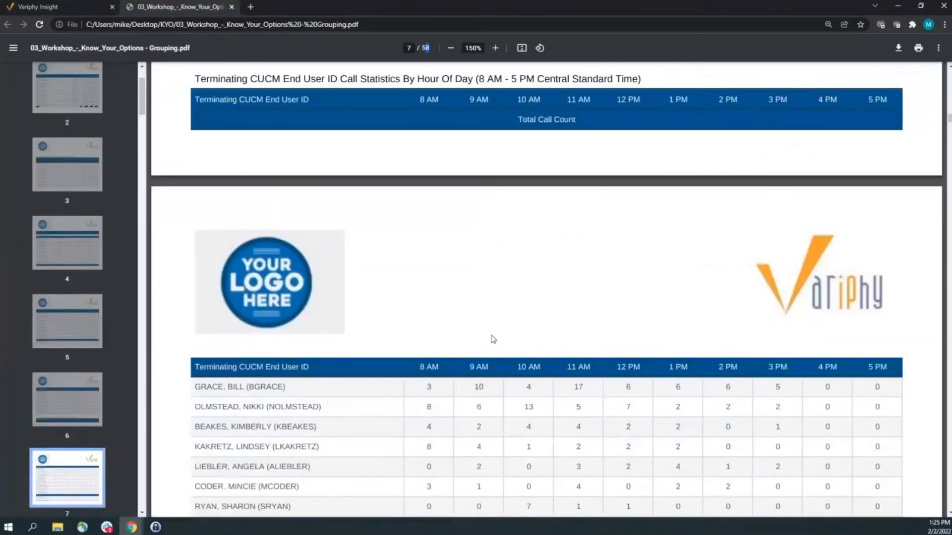
scroll(472, 336, "down", 5)
scroll(426, 238, "up", 3)
scroll(384, 135, "up", 2)
scroll(429, 387, "down", 10)
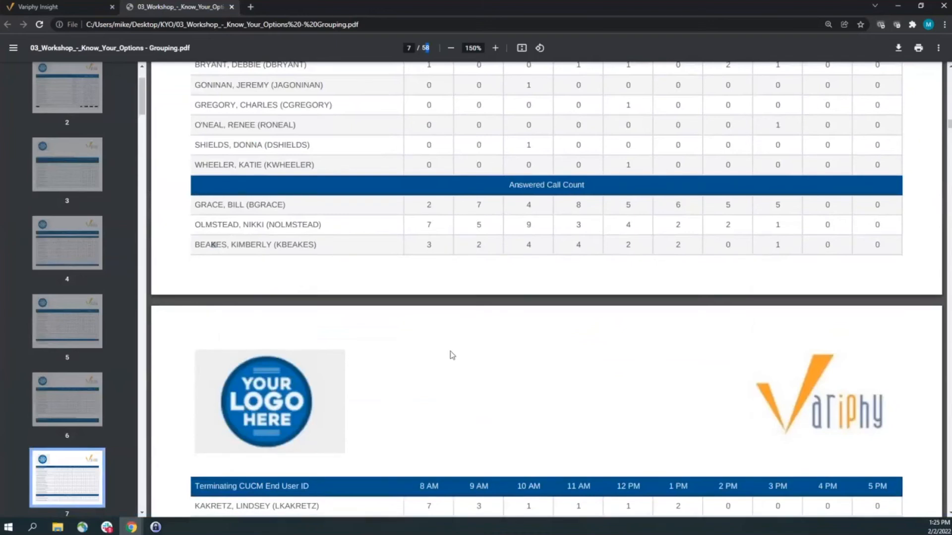
scroll(557, 257, "down", 9)
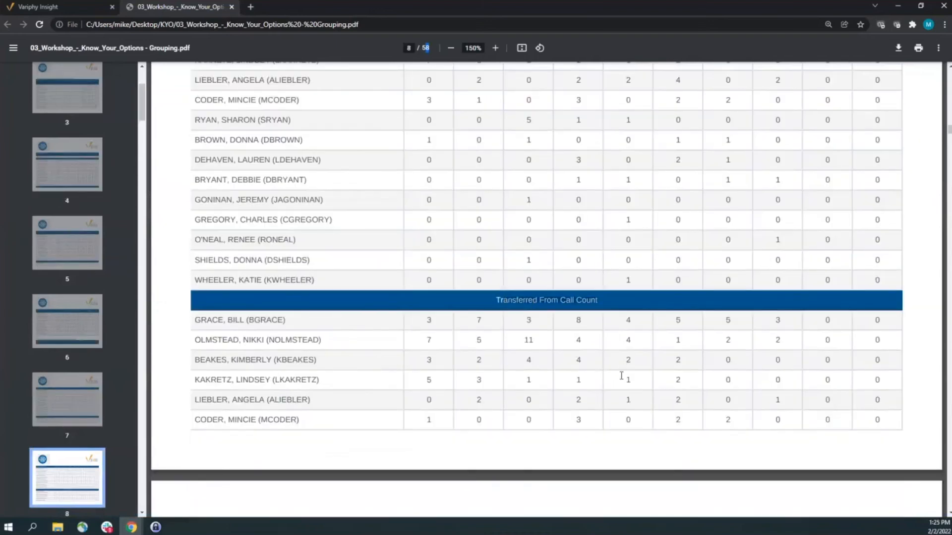
scroll(621, 376, "down", 13)
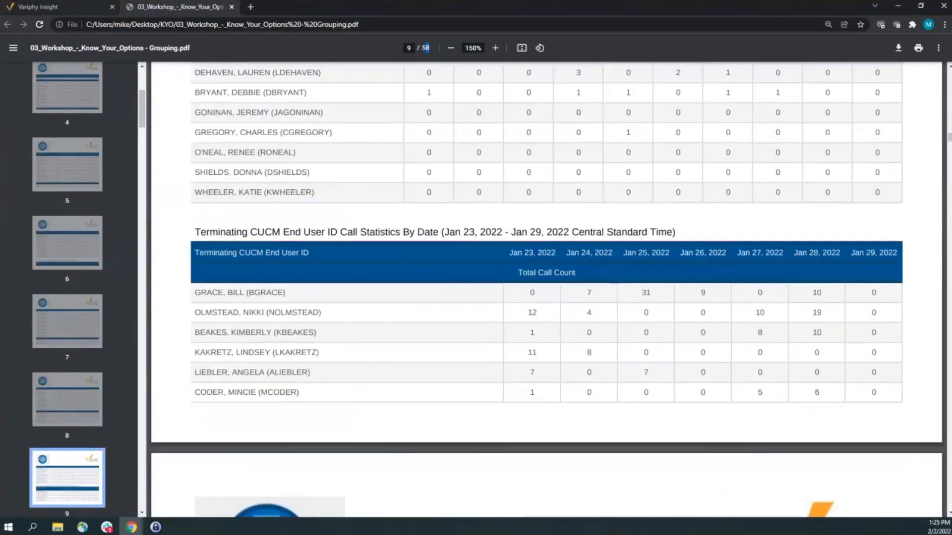
Step: In the report editor, turn off Show Grouping Call Statistic Data Tables and turn on Show Grouping Call Scenario Volume Tables
key("ctrl+Tab")
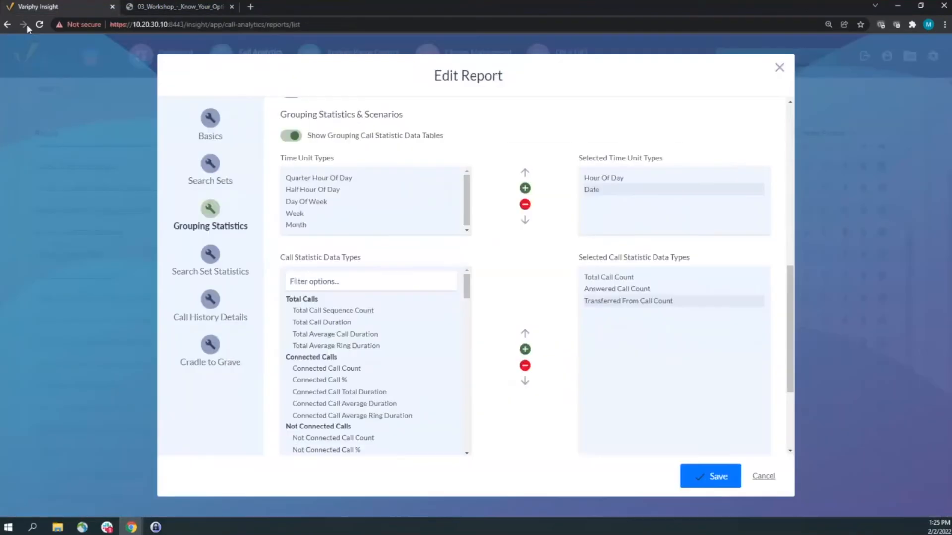
left_click(293, 136)
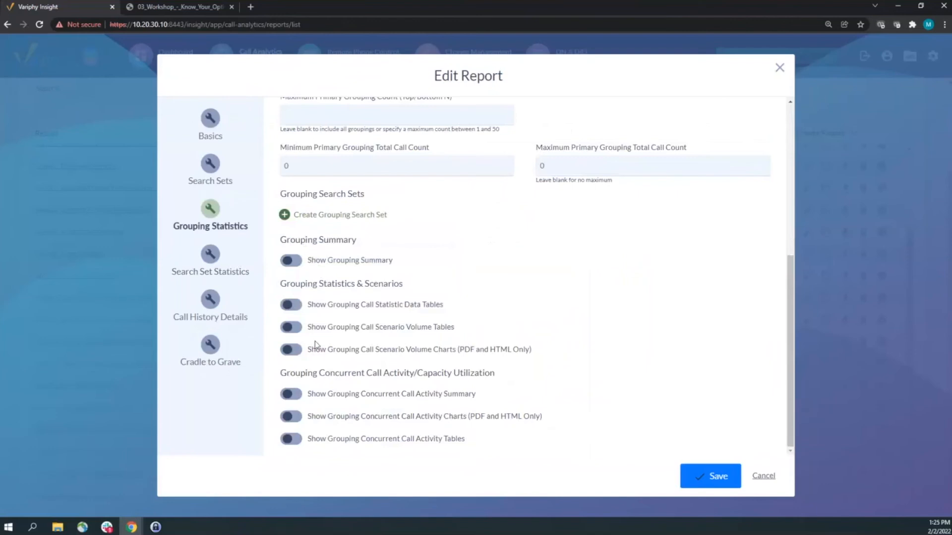
left_click(293, 329)
scroll(295, 330, "down", 3)
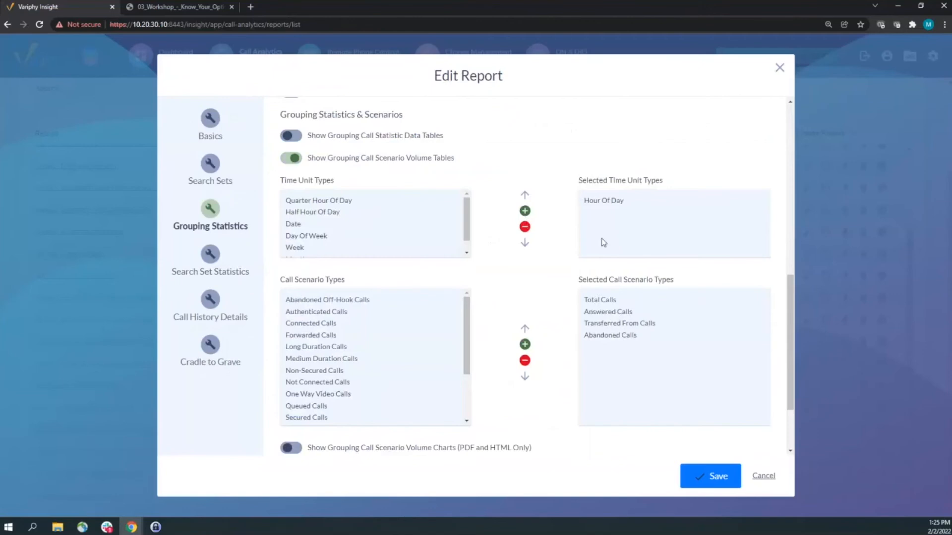
Step: Turn on Show Grouping Call Scenario Volume Charts and compare the selected time units and call scenario types for tables and charts
scroll(601, 240, "down", 2)
left_click(298, 351)
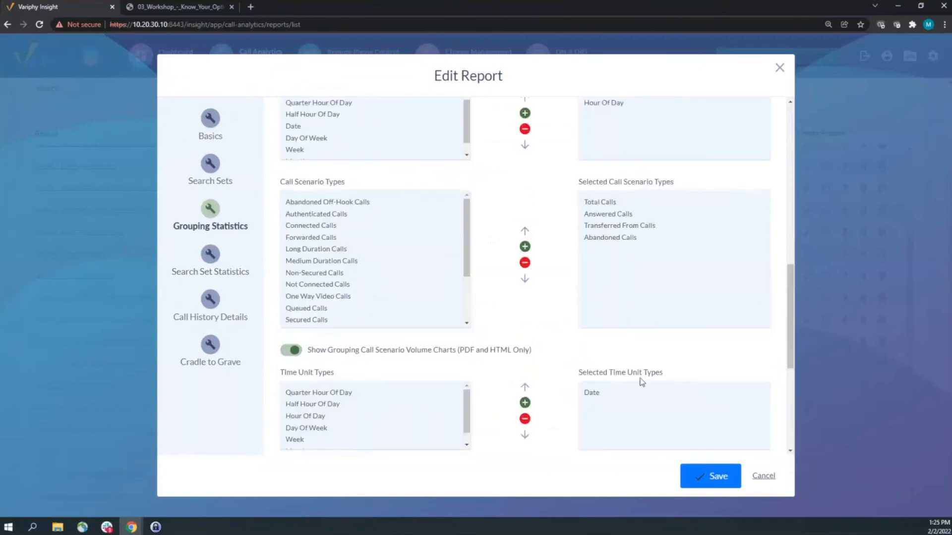
scroll(593, 383, "up", 1)
scroll(546, 298, "down", 3)
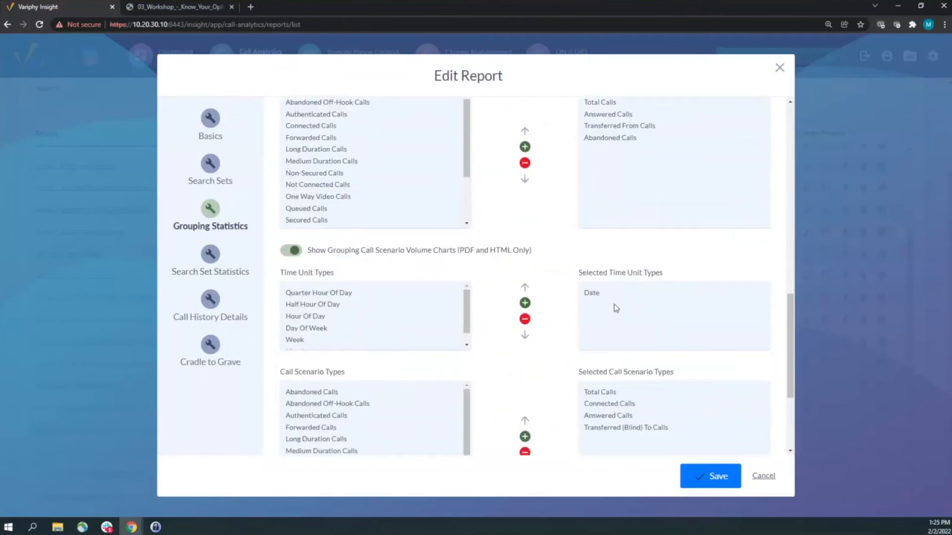
scroll(615, 305, "up", 4)
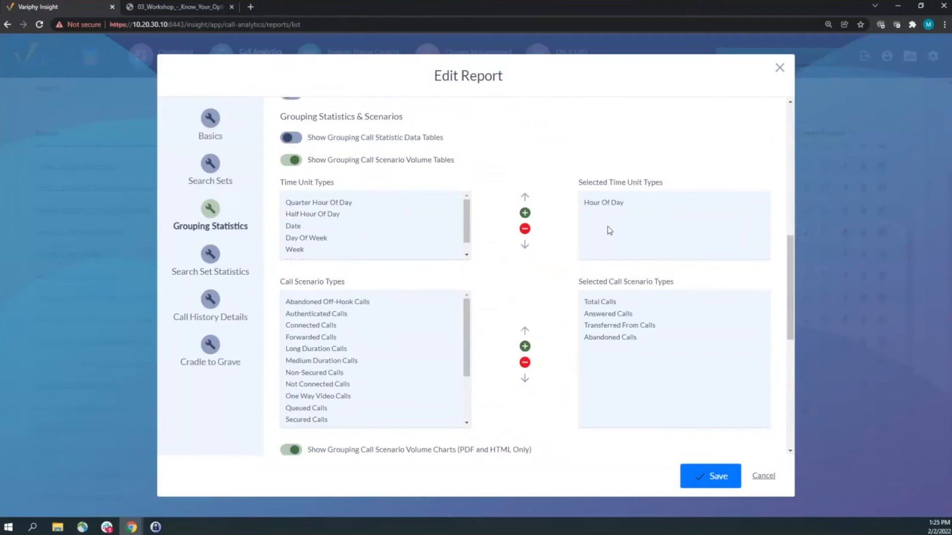
scroll(609, 229, "down", 6)
scroll(603, 228, "up", 1)
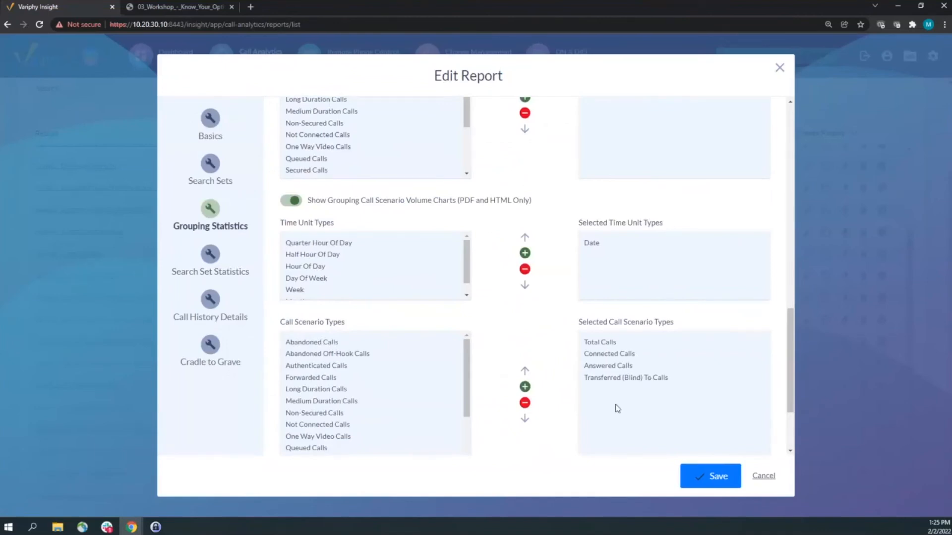
Step: Switch to the Grouping PDF and open the Grouping Call Scenario Volume Tables section from its table of contents
left_click(162, 8)
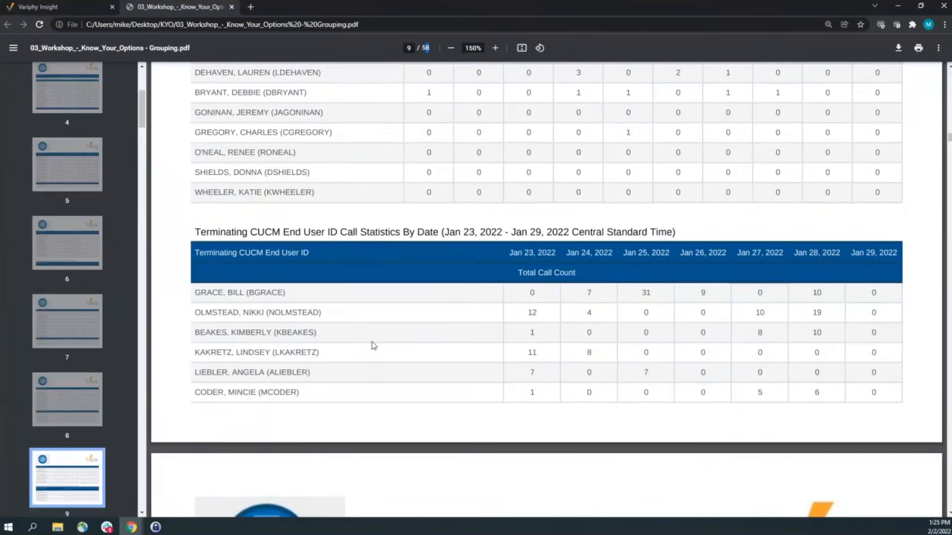
scroll(371, 344, "down", 10)
key("Home")
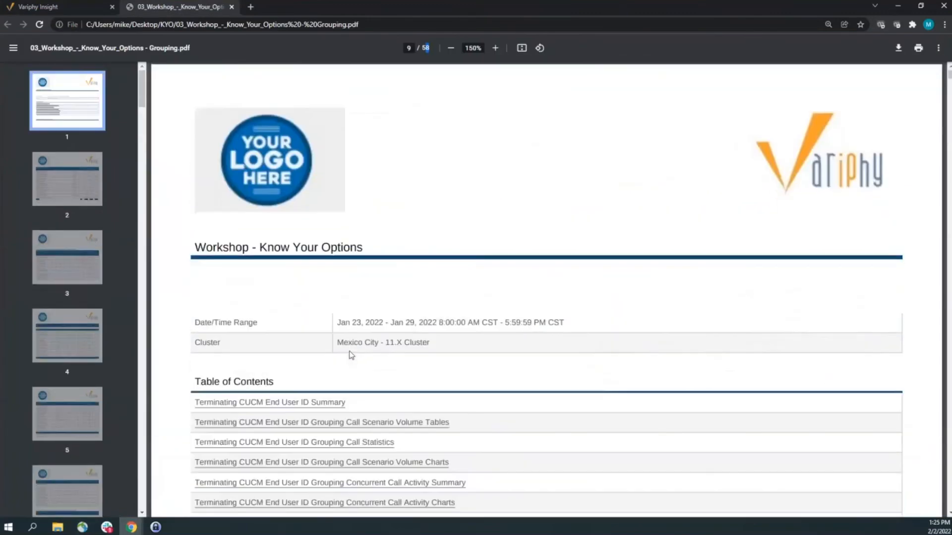
scroll(319, 366, "down", 2)
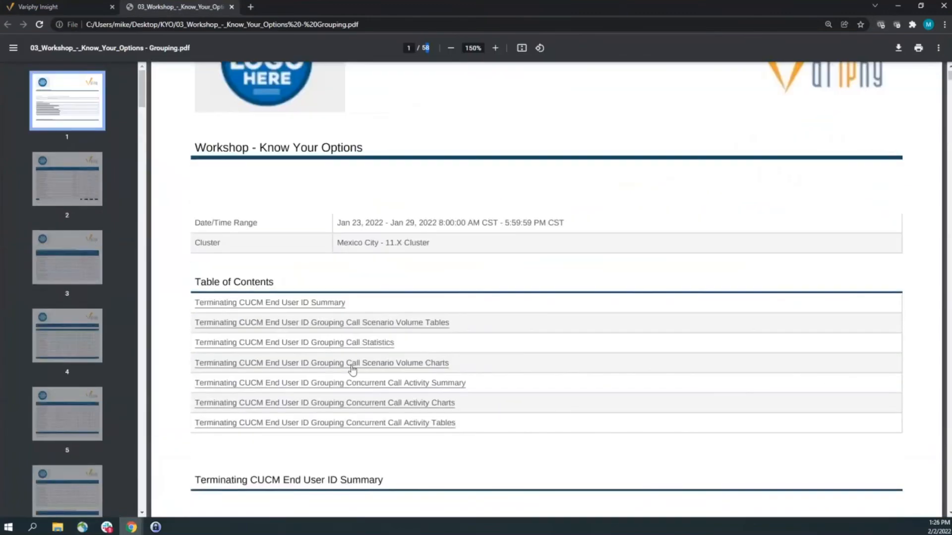
left_click(357, 325)
scroll(436, 312, "down", 2)
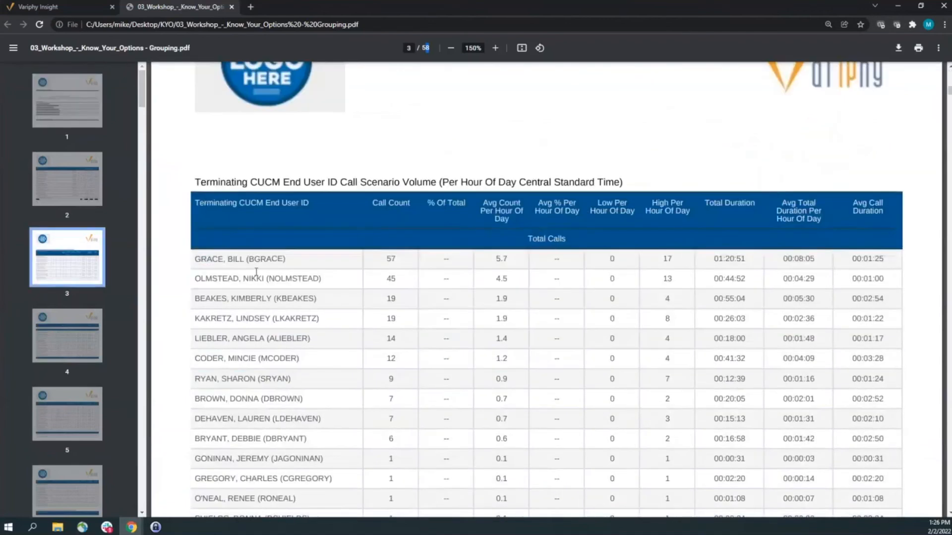
Step: Examine the scenario volume table's columns across its Total Calls, Answered Calls and Transferred From Calls sections
left_click_drag(243, 279, 261, 300)
left_click(436, 194)
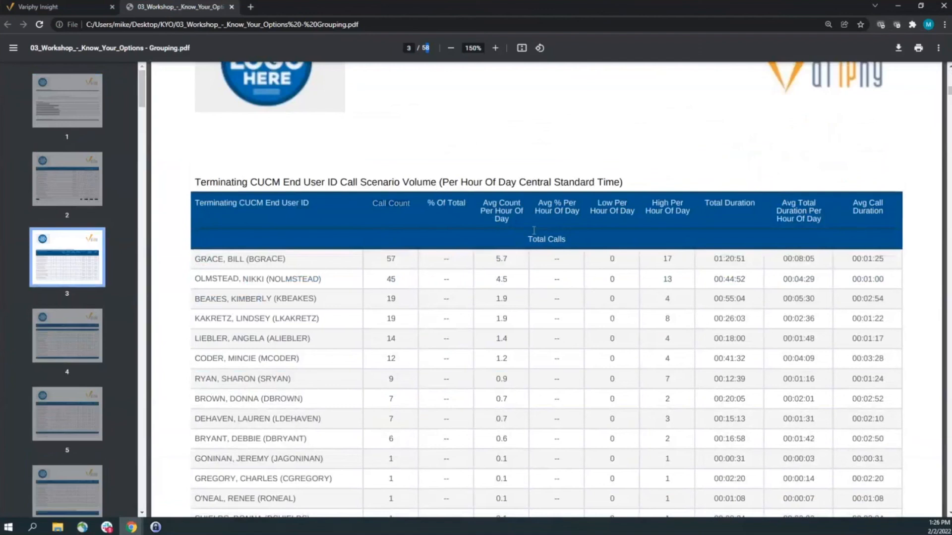
scroll(652, 295, "down", 10)
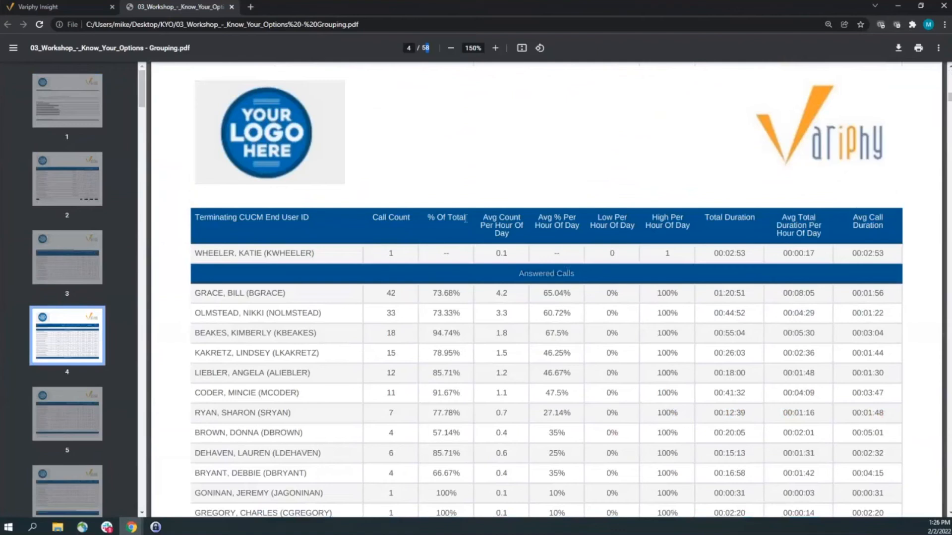
scroll(771, 276, "down", 15)
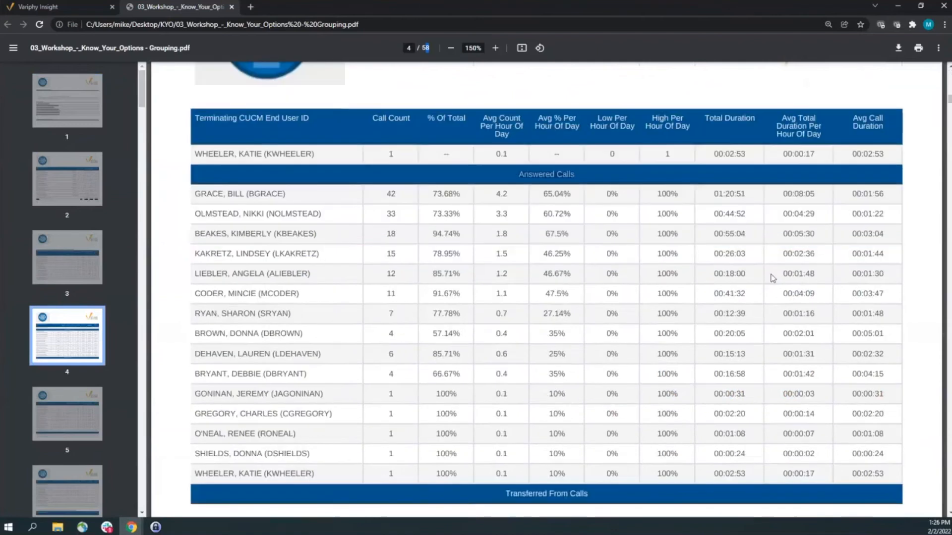
scroll(609, 185, "up", 5)
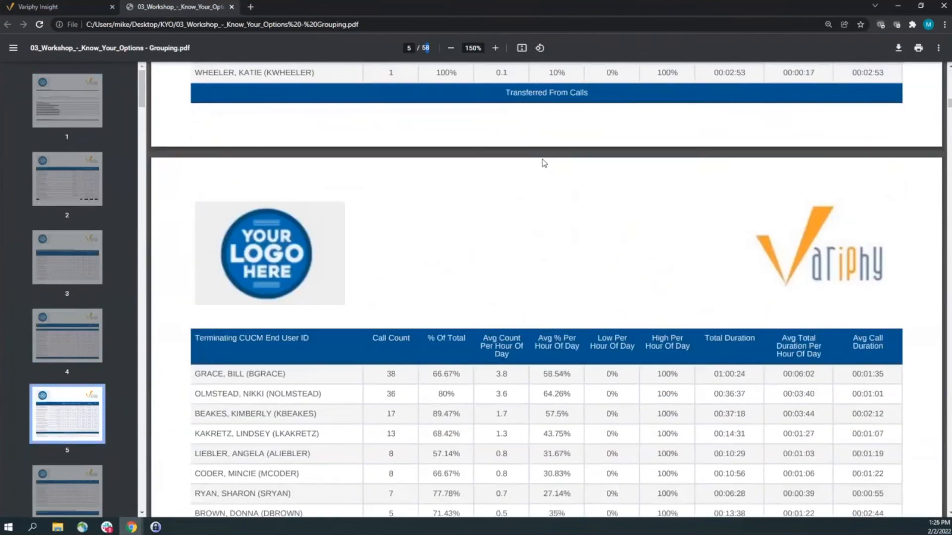
scroll(598, 251, "down", 1)
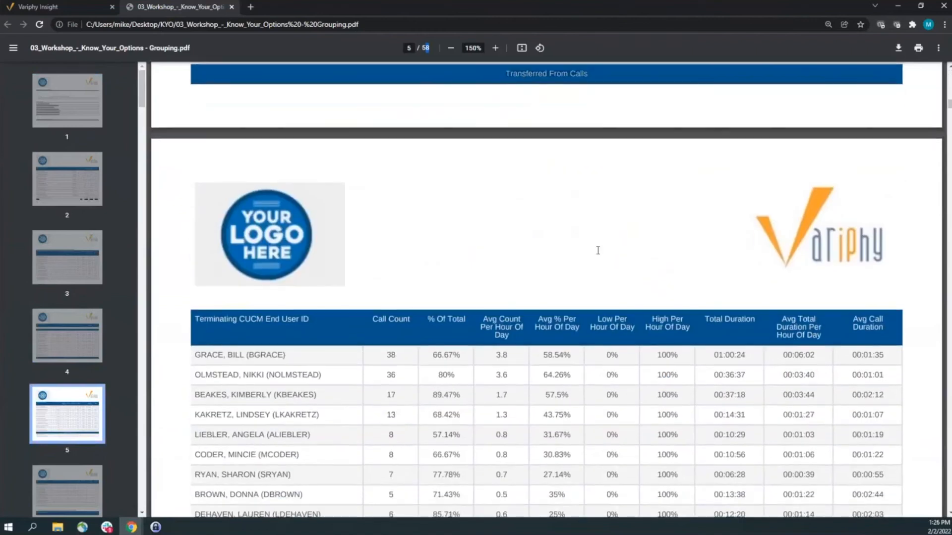
scroll(597, 250, "down", 4)
scroll(598, 250, "up", 4)
scroll(139, 205, "down", 5)
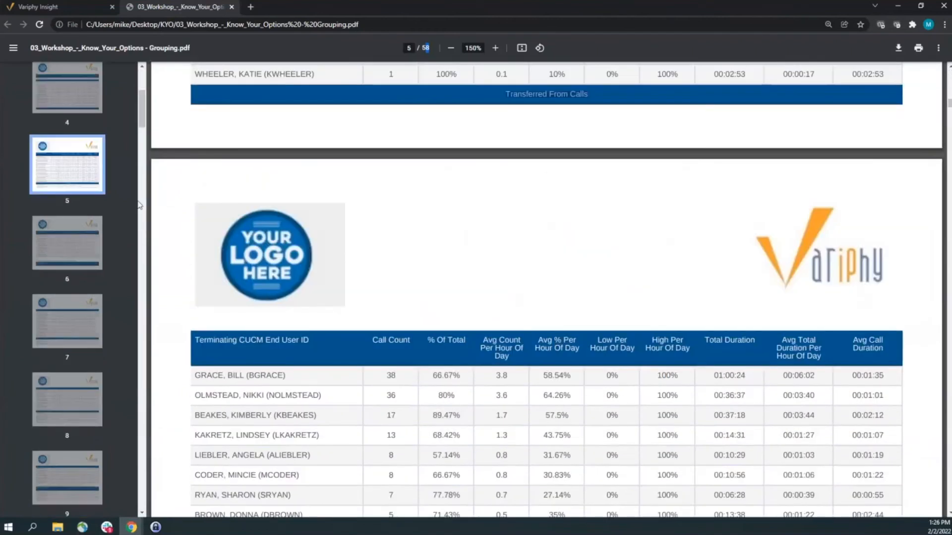
Step: Go to page 13 of the Grouping PDF to view a call scenario volume chart by date
scroll(140, 205, "down", 10)
left_click(67, 242)
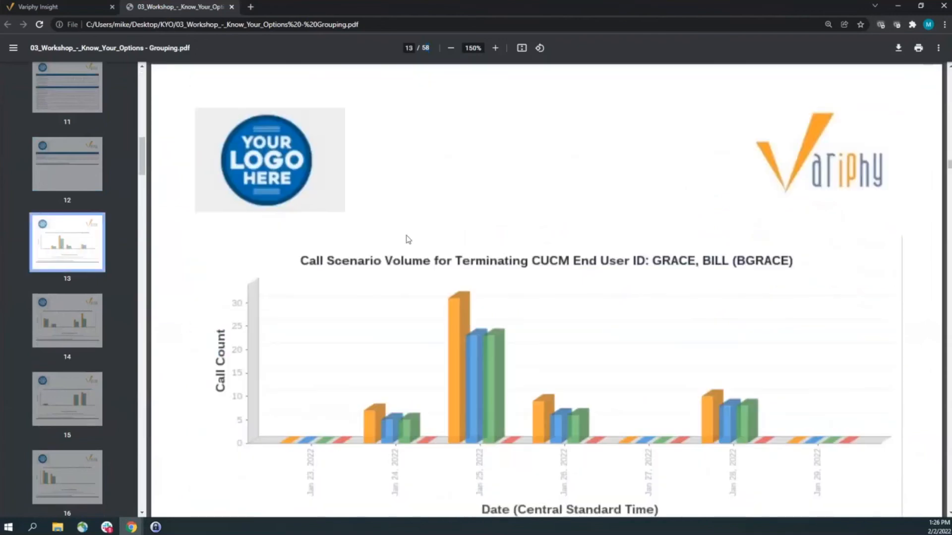
Step: Compare the date-based scenario volume charts on pages 13 to 16 of the Grouping PDF with the report's selected call scenario types
scroll(478, 283, "down", 1)
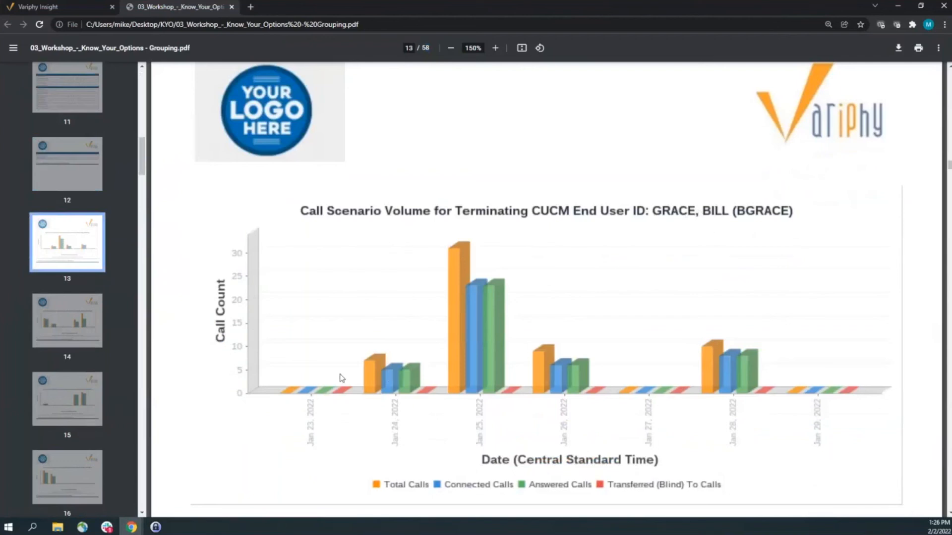
scroll(342, 378, "down", 2)
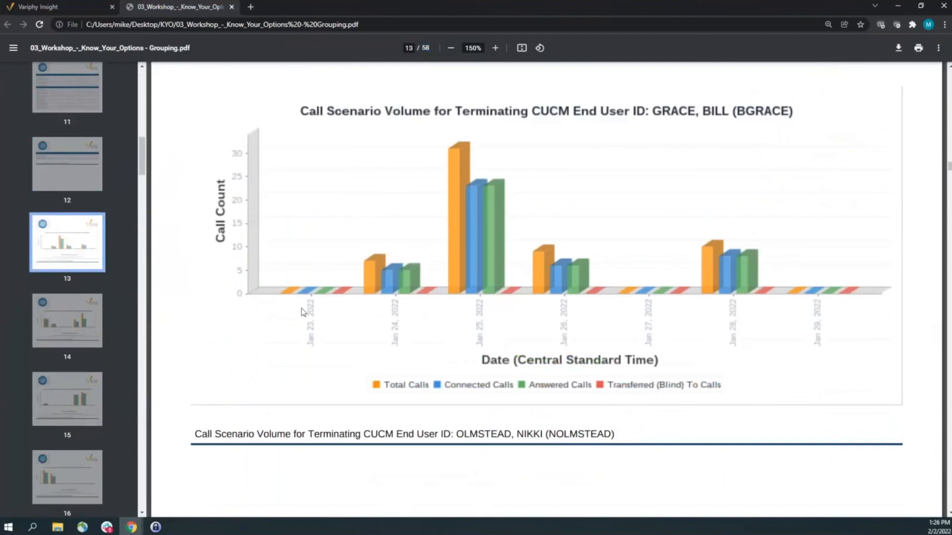
left_click(35, 11)
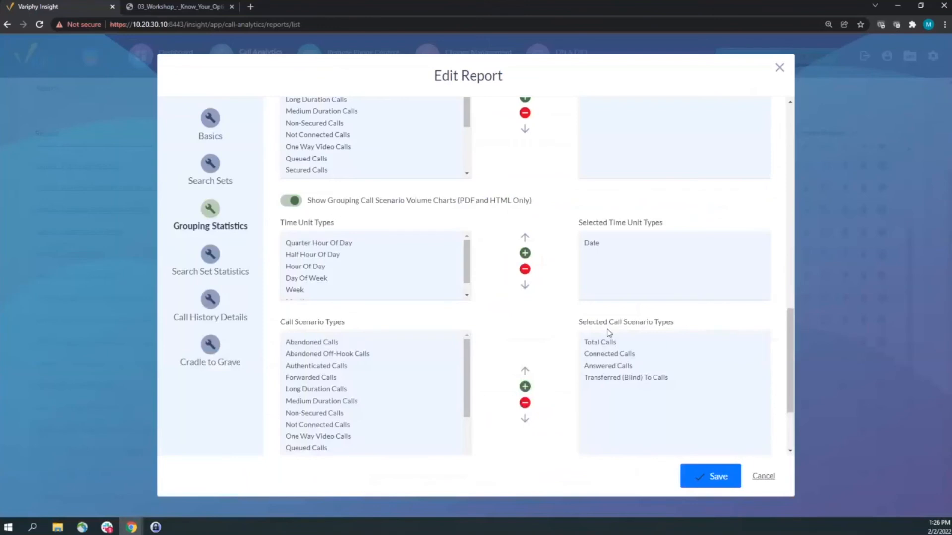
left_click(210, 11)
scroll(469, 315, "down", 10)
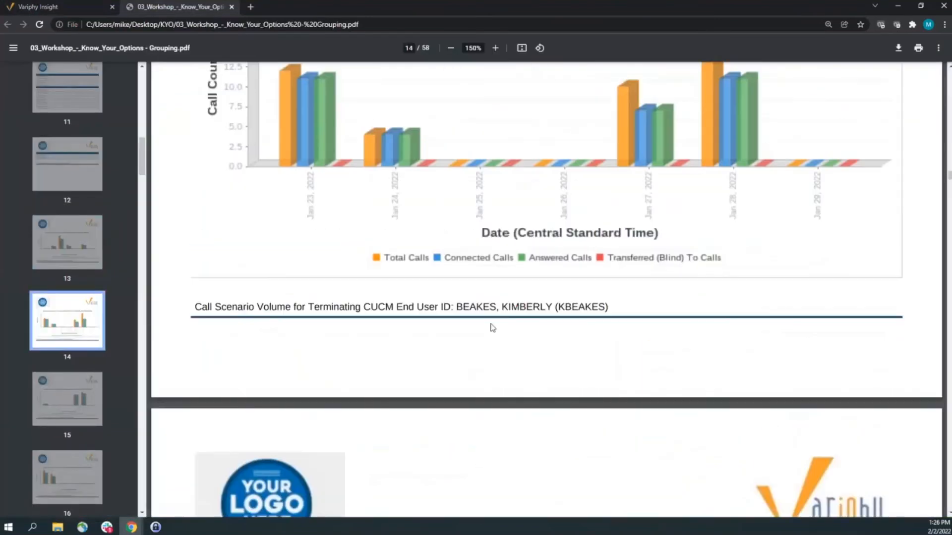
scroll(493, 327, "down", 9)
scroll(433, 284, "down", 13)
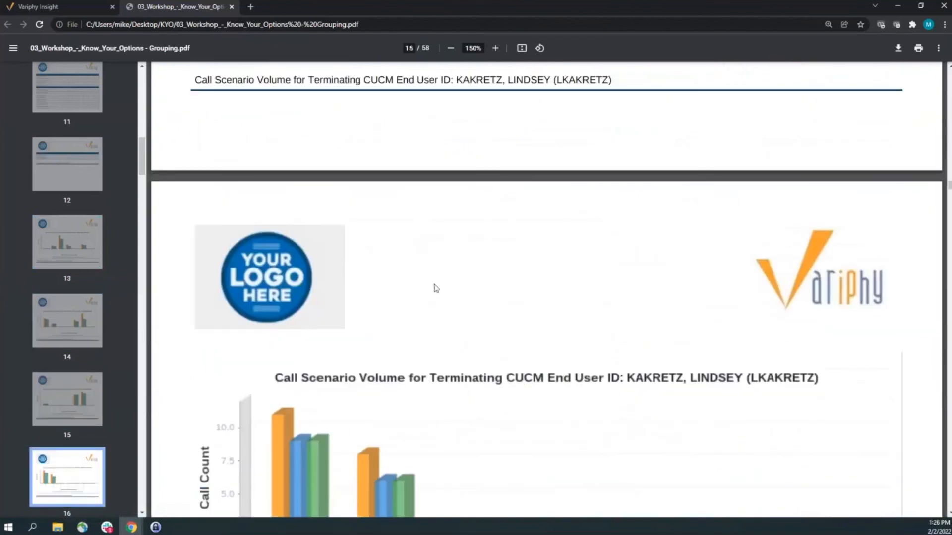
Step: Return to the report editor and turn off Show Grouping Call Scenario Volume Charts
left_click(99, 10)
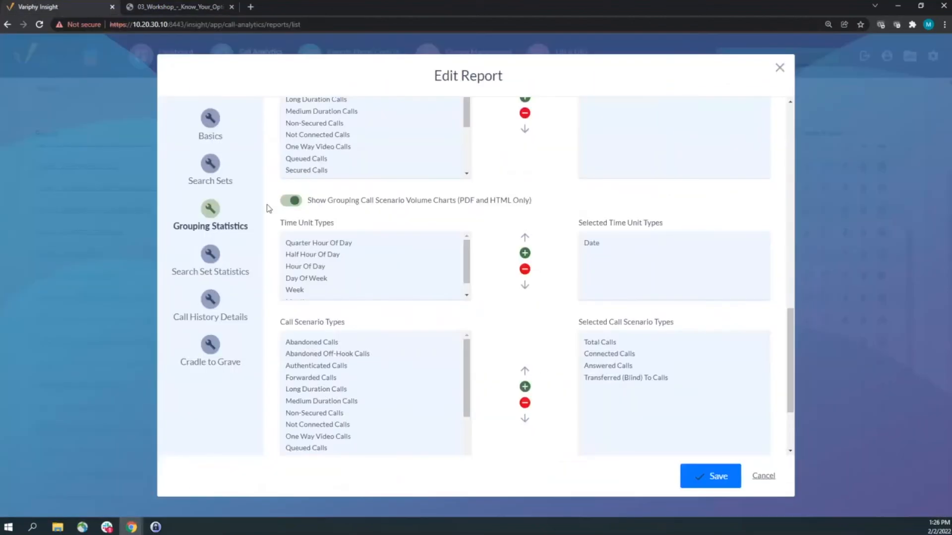
scroll(311, 229, "down", 3)
scroll(311, 230, "up", 3)
left_click(294, 211)
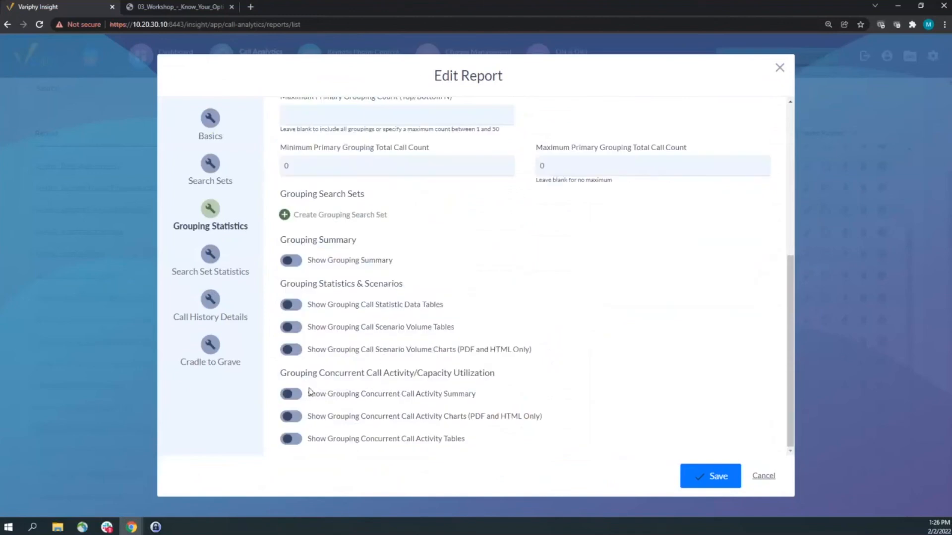
Step: Turn on the Grouping Concurrent Call Activity Summary, Charts and Tables options under Grouping Concurrent Call Activity/Capacity Utilization
left_click_drag(344, 373, 502, 378)
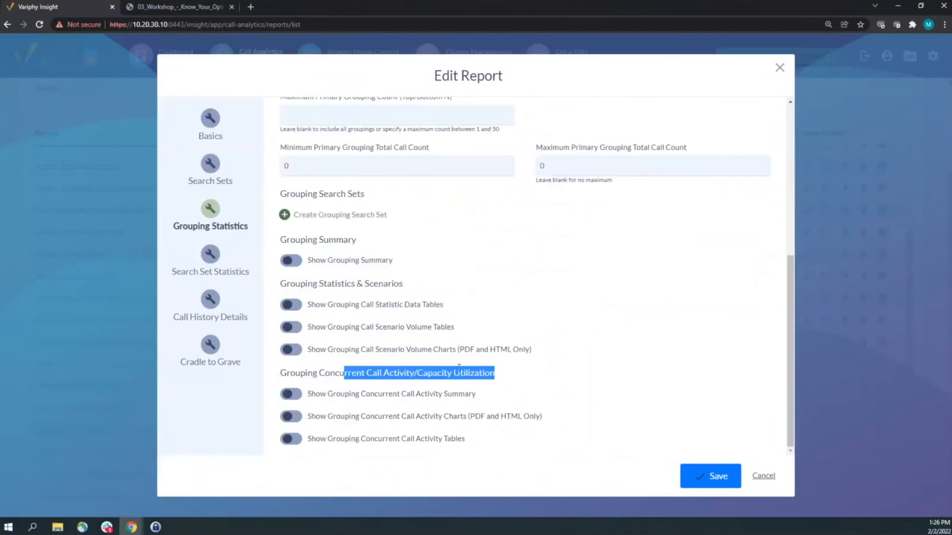
left_click(283, 396)
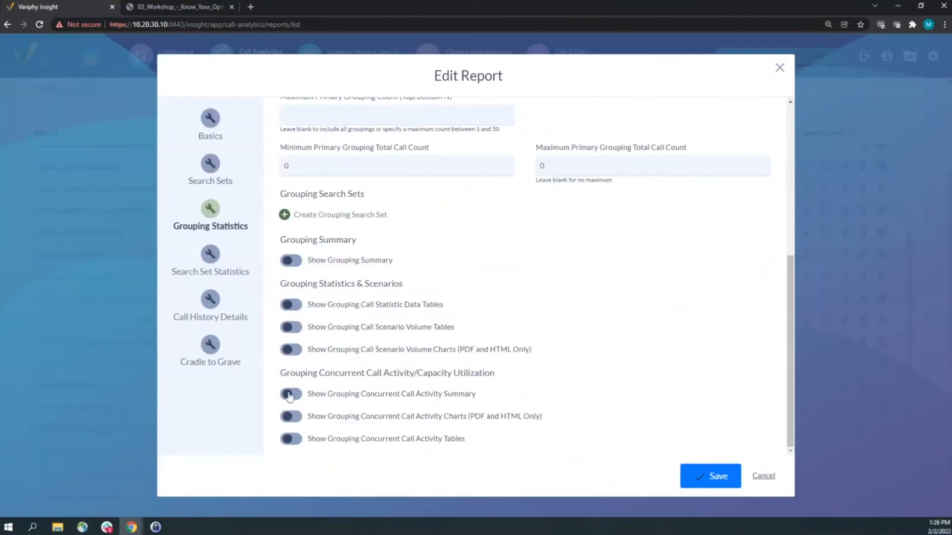
scroll(312, 406, "up", 1)
scroll(305, 419, "down", 1)
left_click(295, 426)
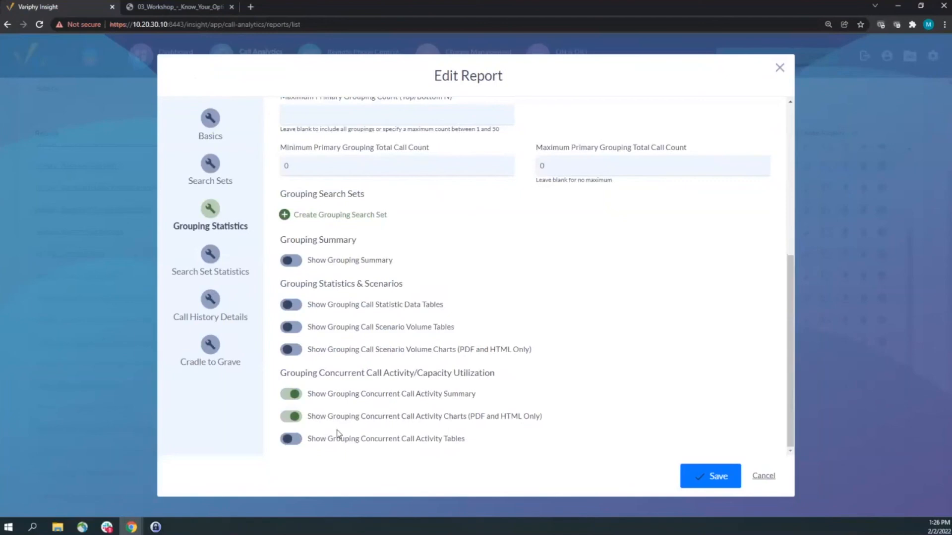
left_click(293, 441)
left_click_drag(443, 418, 553, 425)
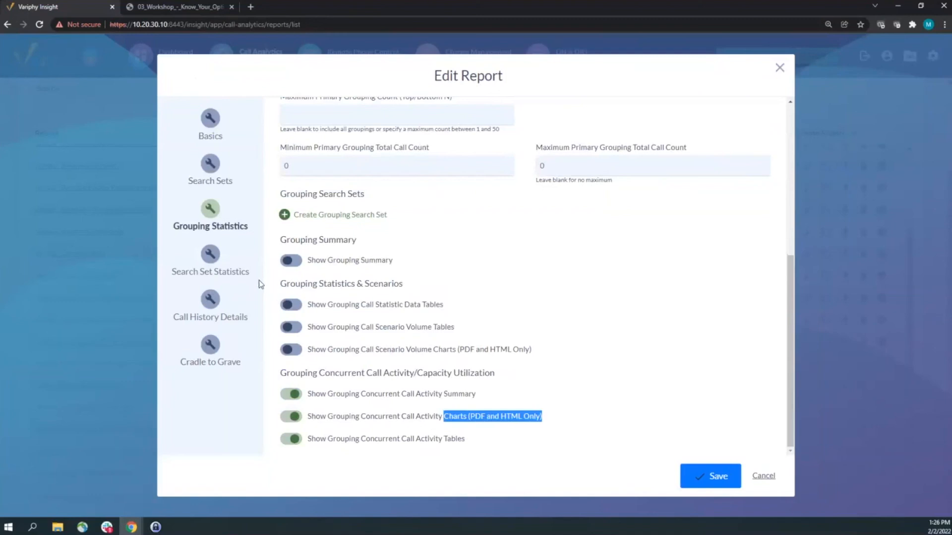
Step: Go to page 28 of the Grouping PDF and examine the per-user call stream utilization summary table
left_click(129, 8)
scroll(177, 288, "down", 5)
scroll(108, 331, "down", 20)
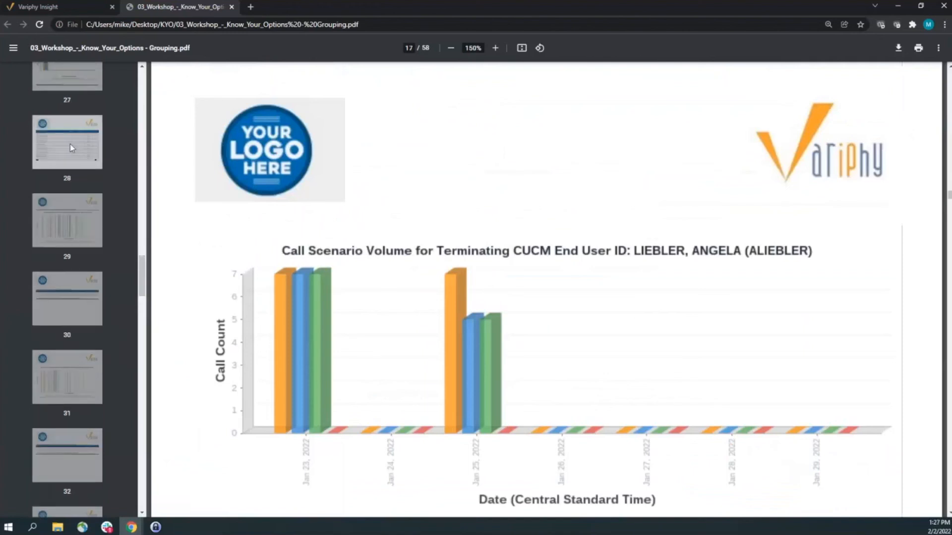
scroll(73, 198, "up", 2)
left_click(78, 252)
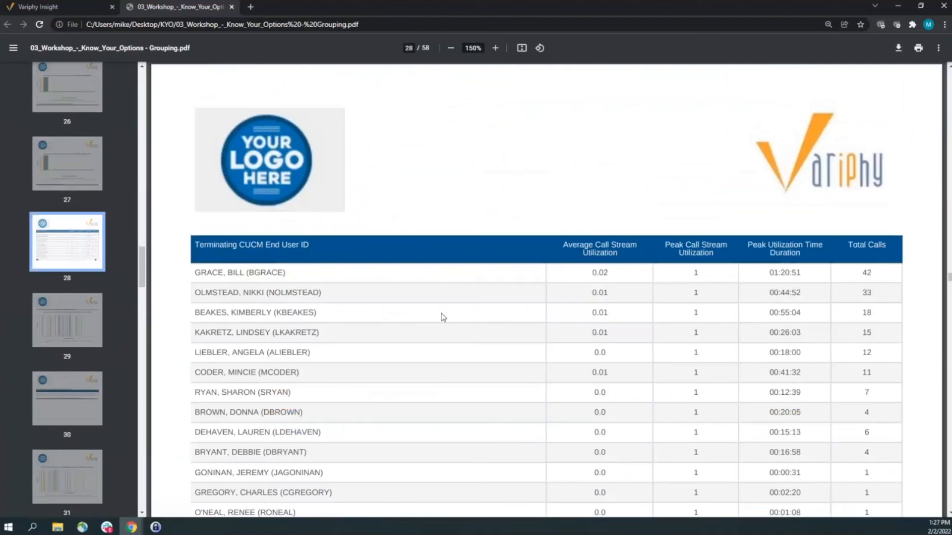
scroll(644, 307, "down", 4)
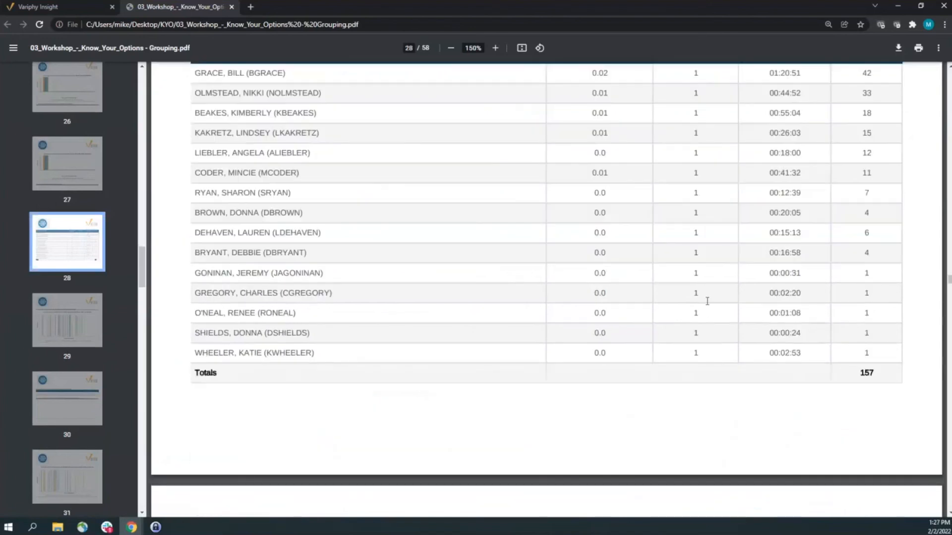
scroll(707, 301, "up", 3)
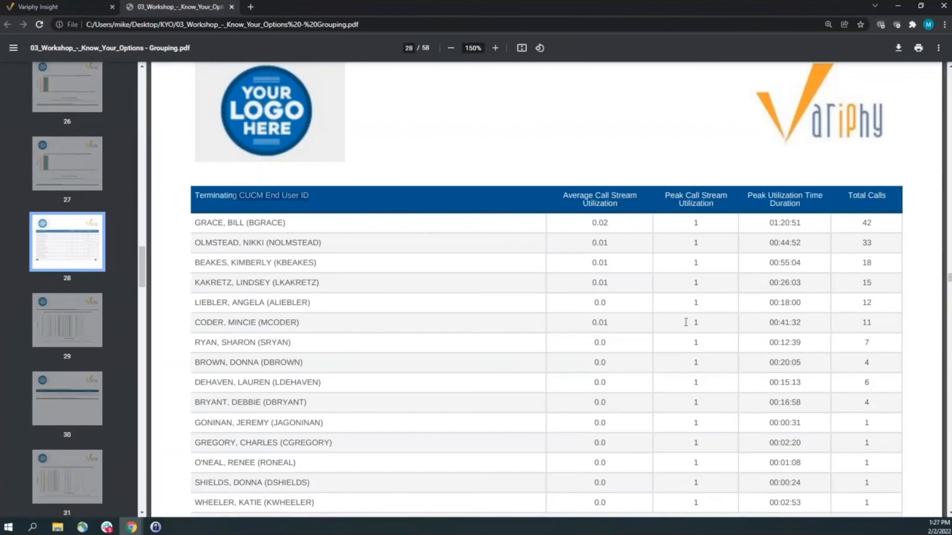
Step: Examine the per-user concurrent call activity charts and tables on pages 29 to 34 of the Grouping PDF
scroll(686, 323, "down", 15)
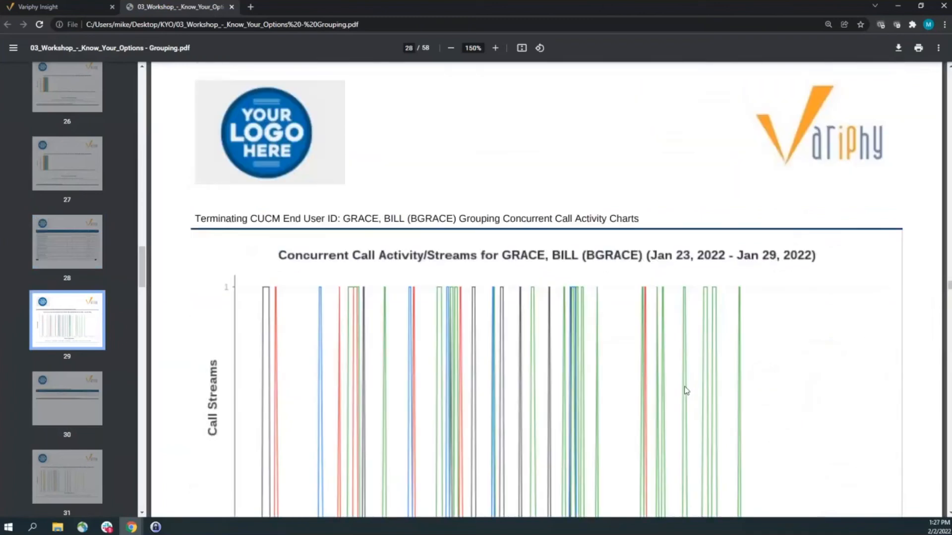
scroll(689, 407, "down", 9)
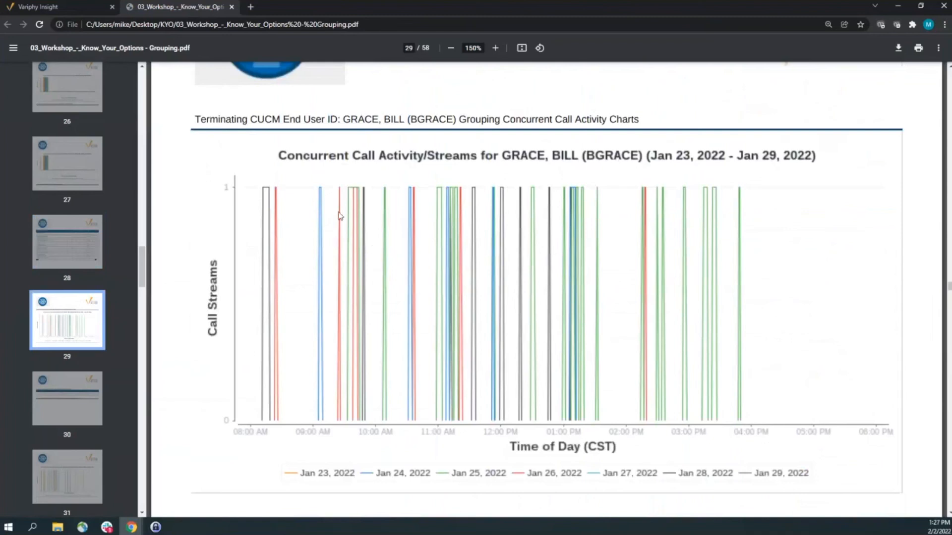
scroll(340, 248, "down", 1)
scroll(341, 307, "down", 13)
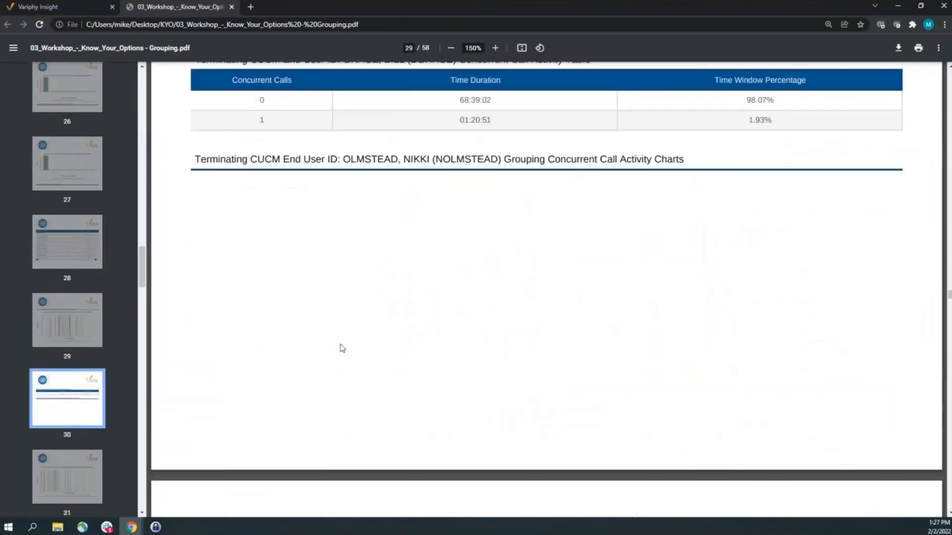
scroll(341, 351, "down", 4)
scroll(339, 354, "up", 4)
scroll(342, 355, "down", 1)
scroll(345, 358, "up", 2)
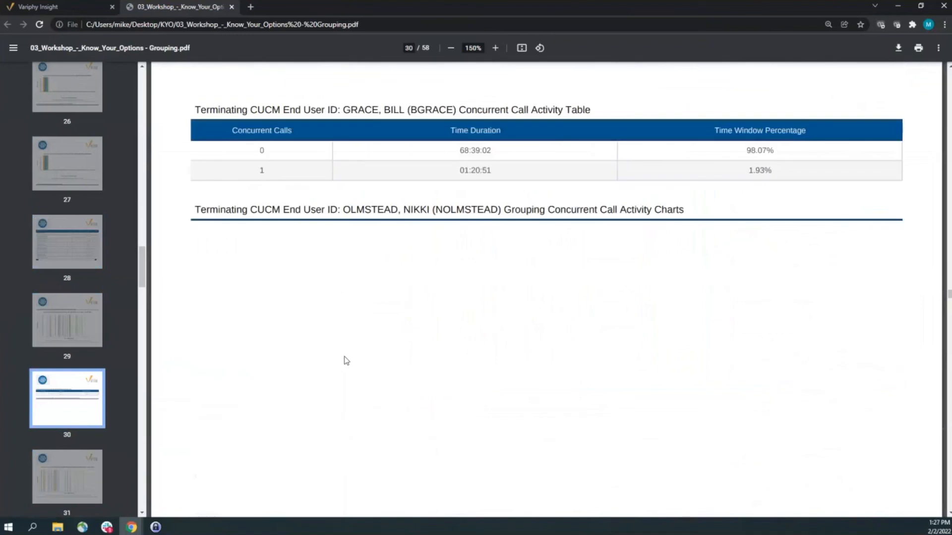
scroll(346, 361, "down", 20)
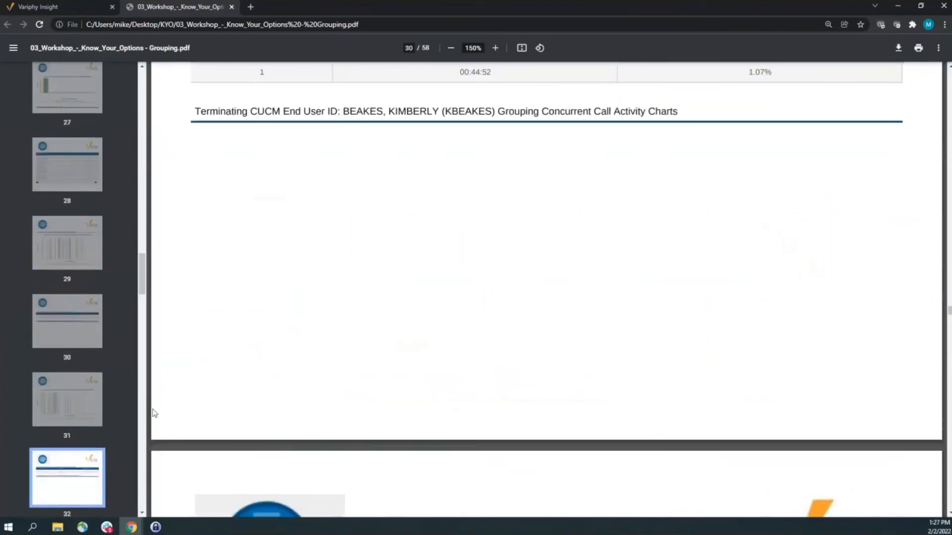
scroll(155, 414, "down", 6)
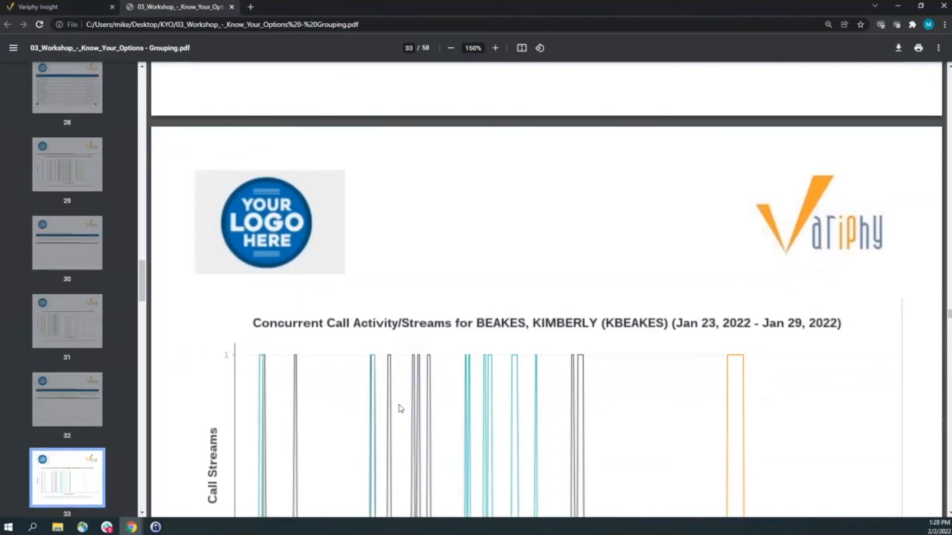
scroll(398, 405, "down", 12)
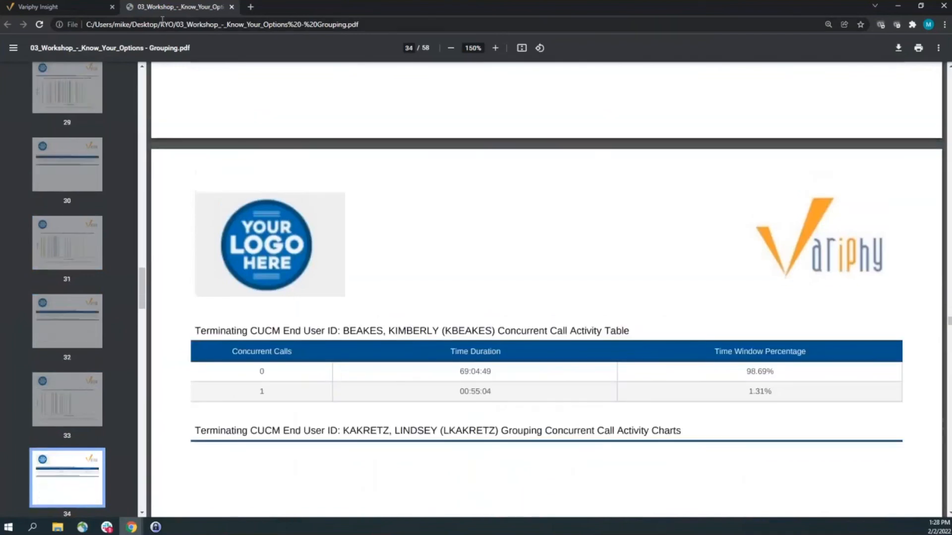
Step: Close the Grouping PDF, open 05_Workshop_-_Know_Your_Options - Detail C2G.pdf, and follow a Related Calls link to its Cradle to Grave call sequence
left_click(231, 6)
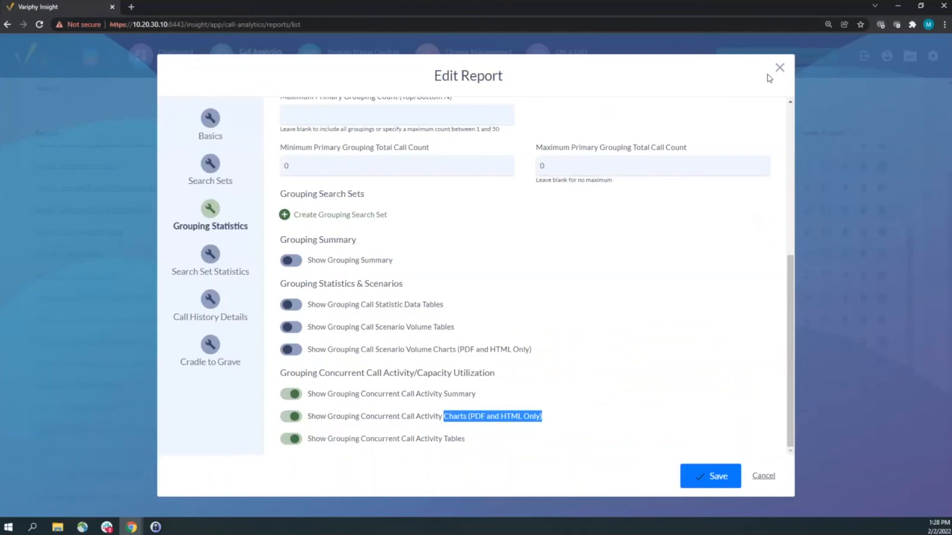
key("super+e")
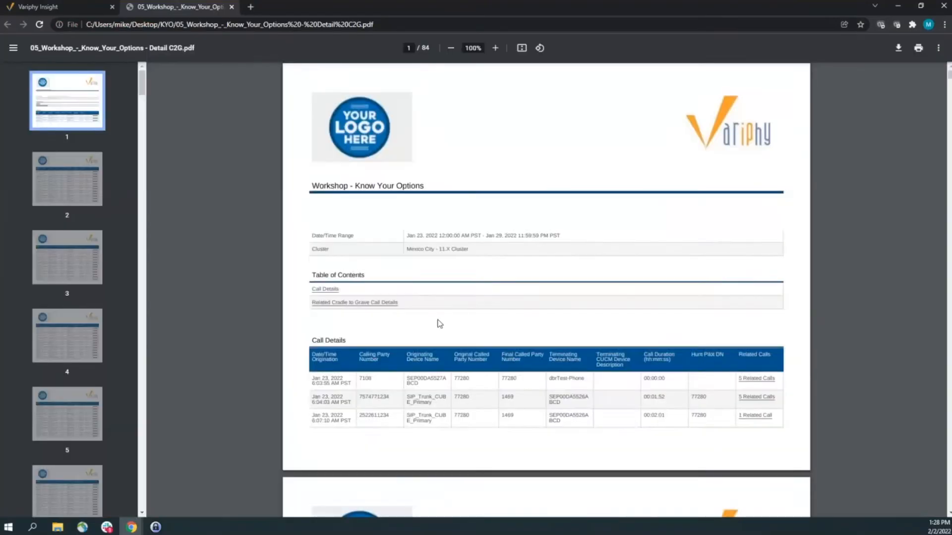
scroll(439, 323, "down", 8)
left_click(749, 242)
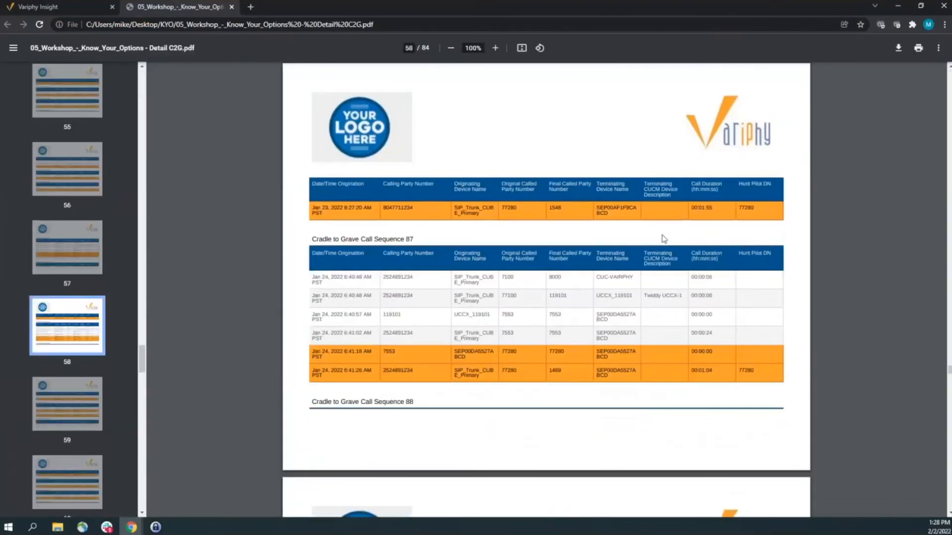